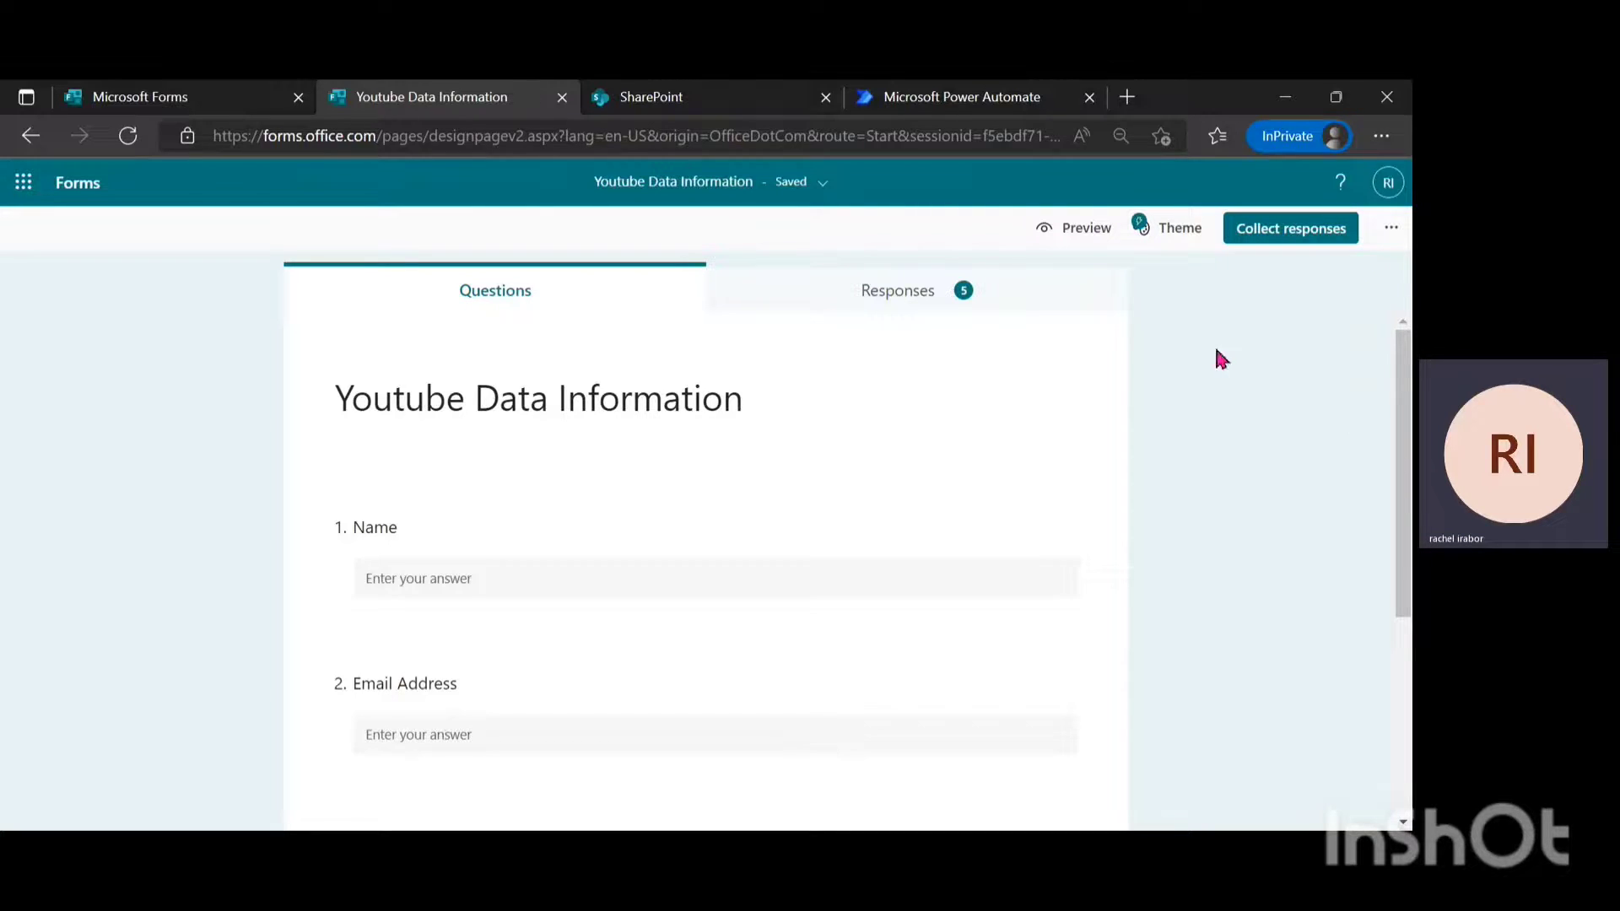
Open the form's response summary and export the responses to an Excel workbook.
click(954, 311)
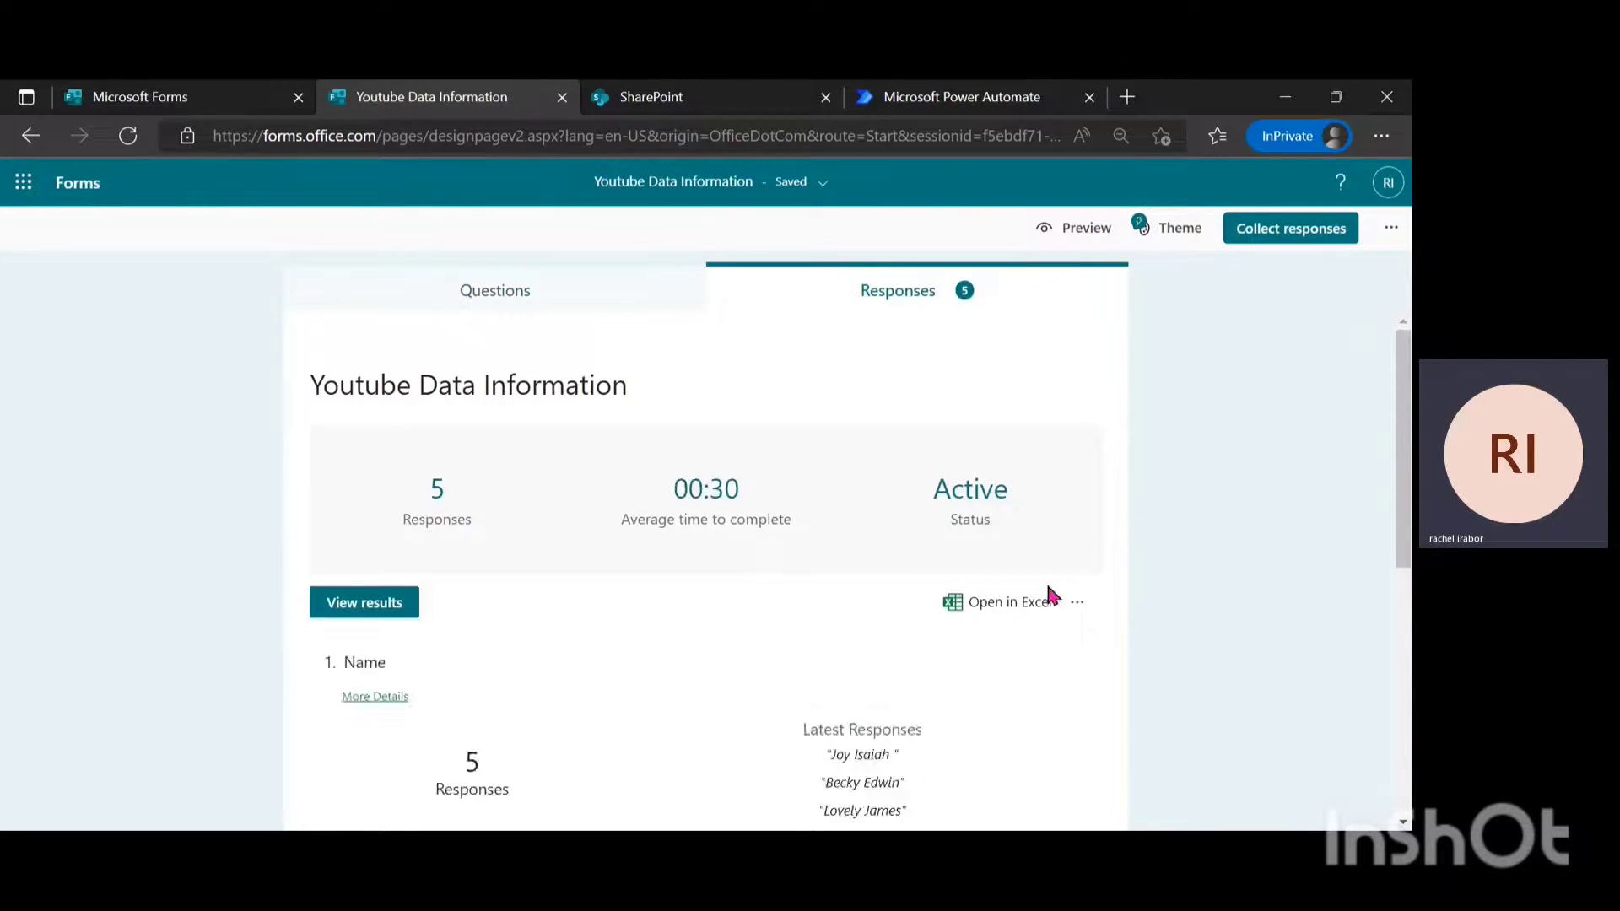
click(998, 619)
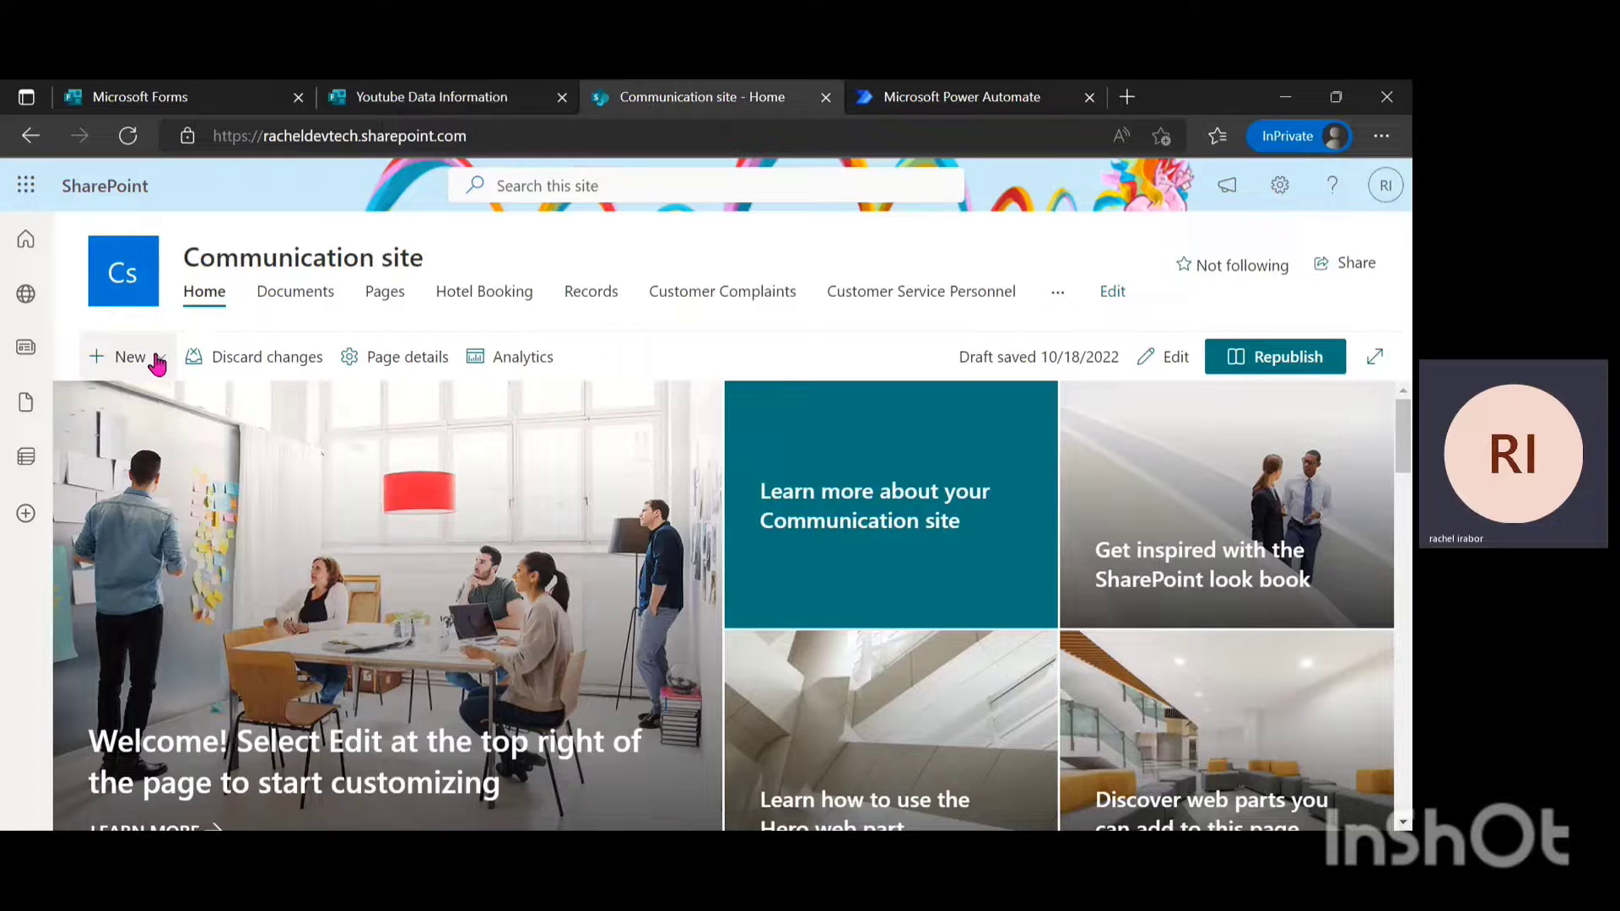
Start a new list from the Communication site's New menu.
click(156, 365)
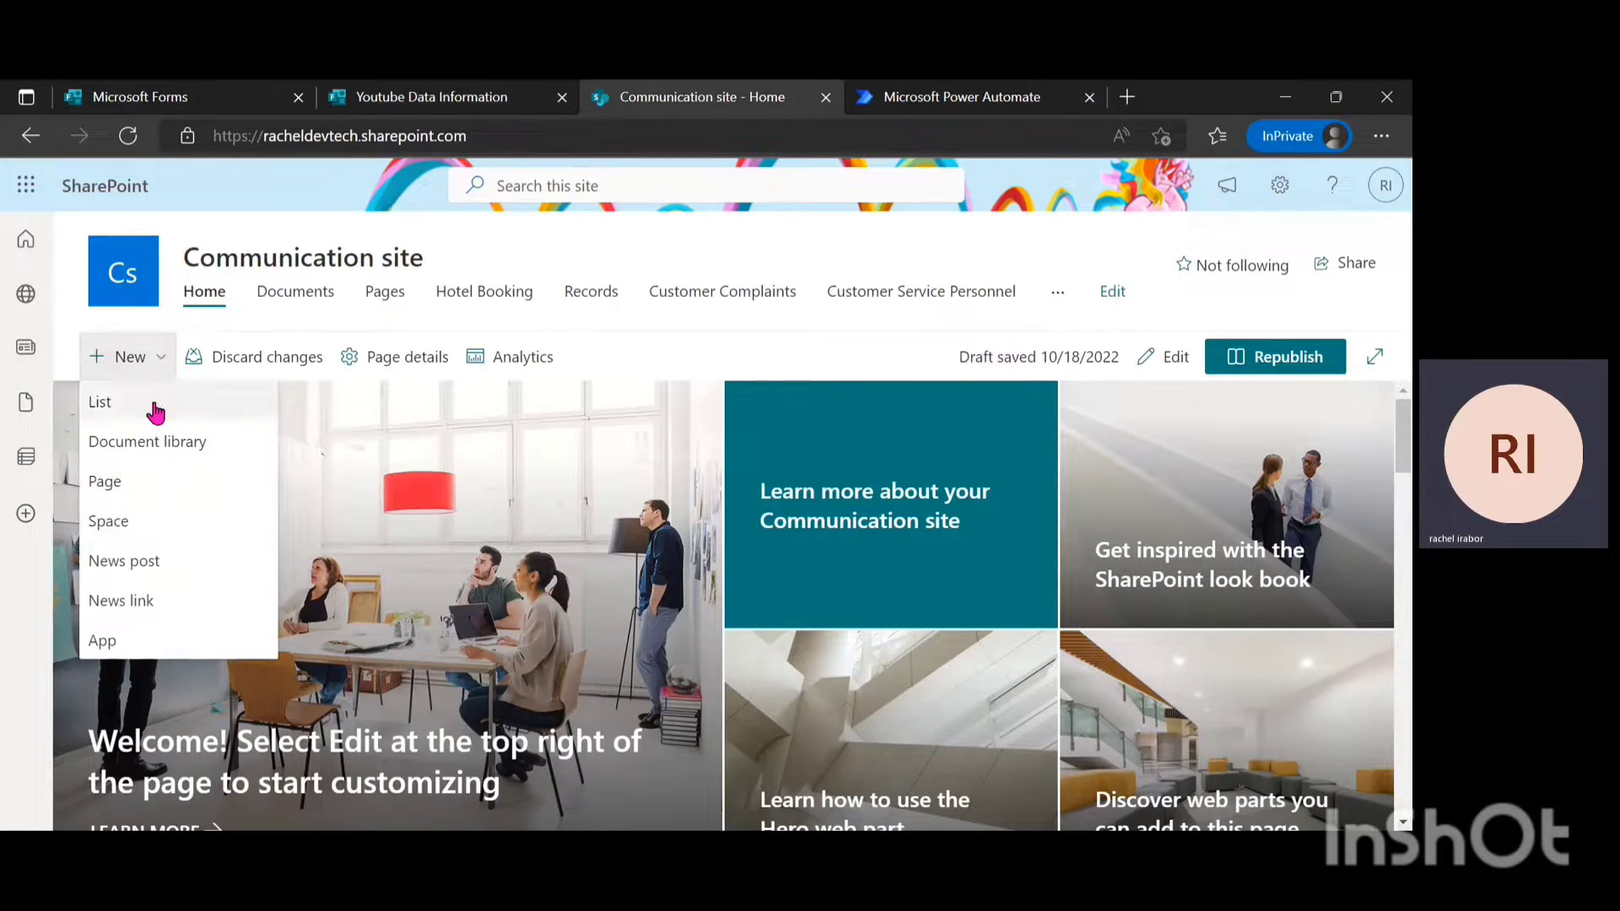
click(156, 405)
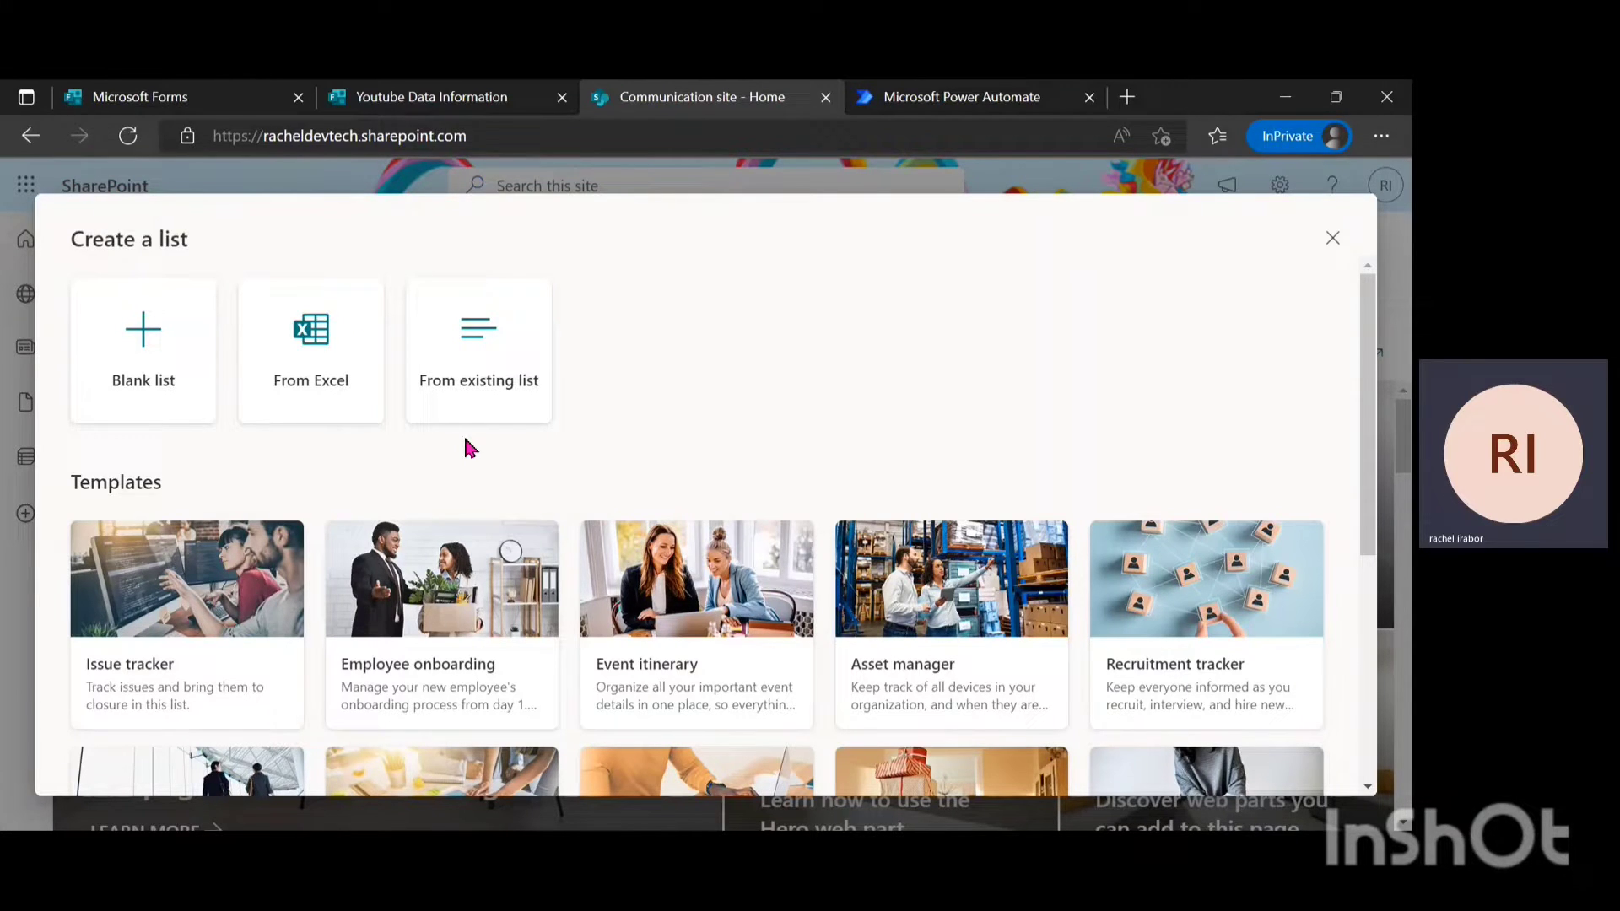
Upload the Youtube Data Information(1-5) workbook from this computer to build the list.
click(335, 390)
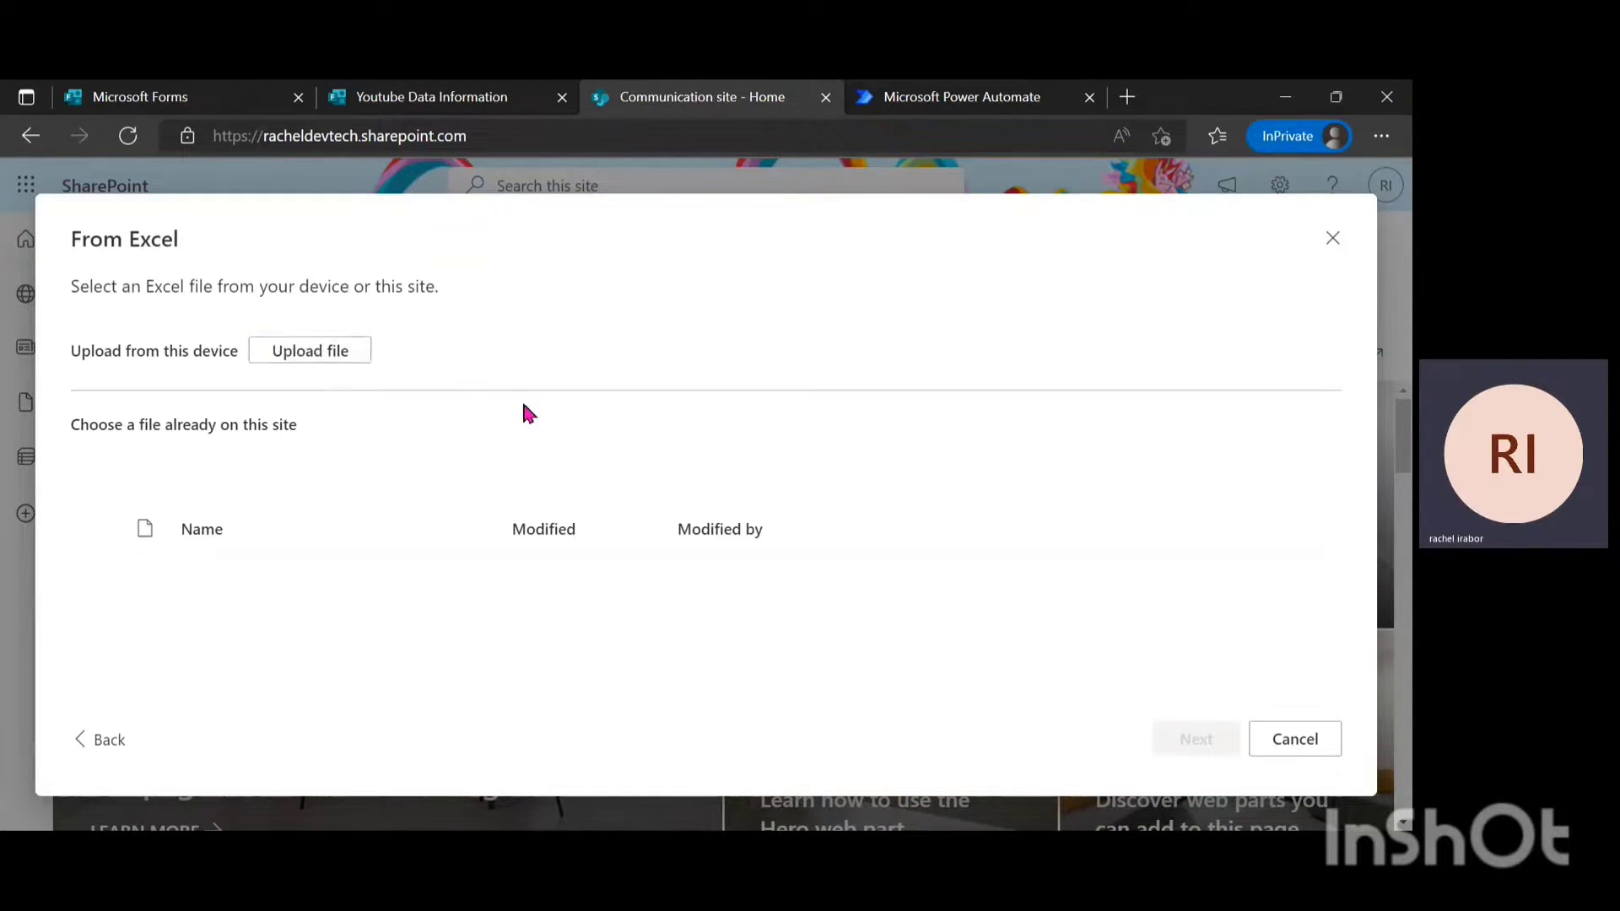
click(334, 351)
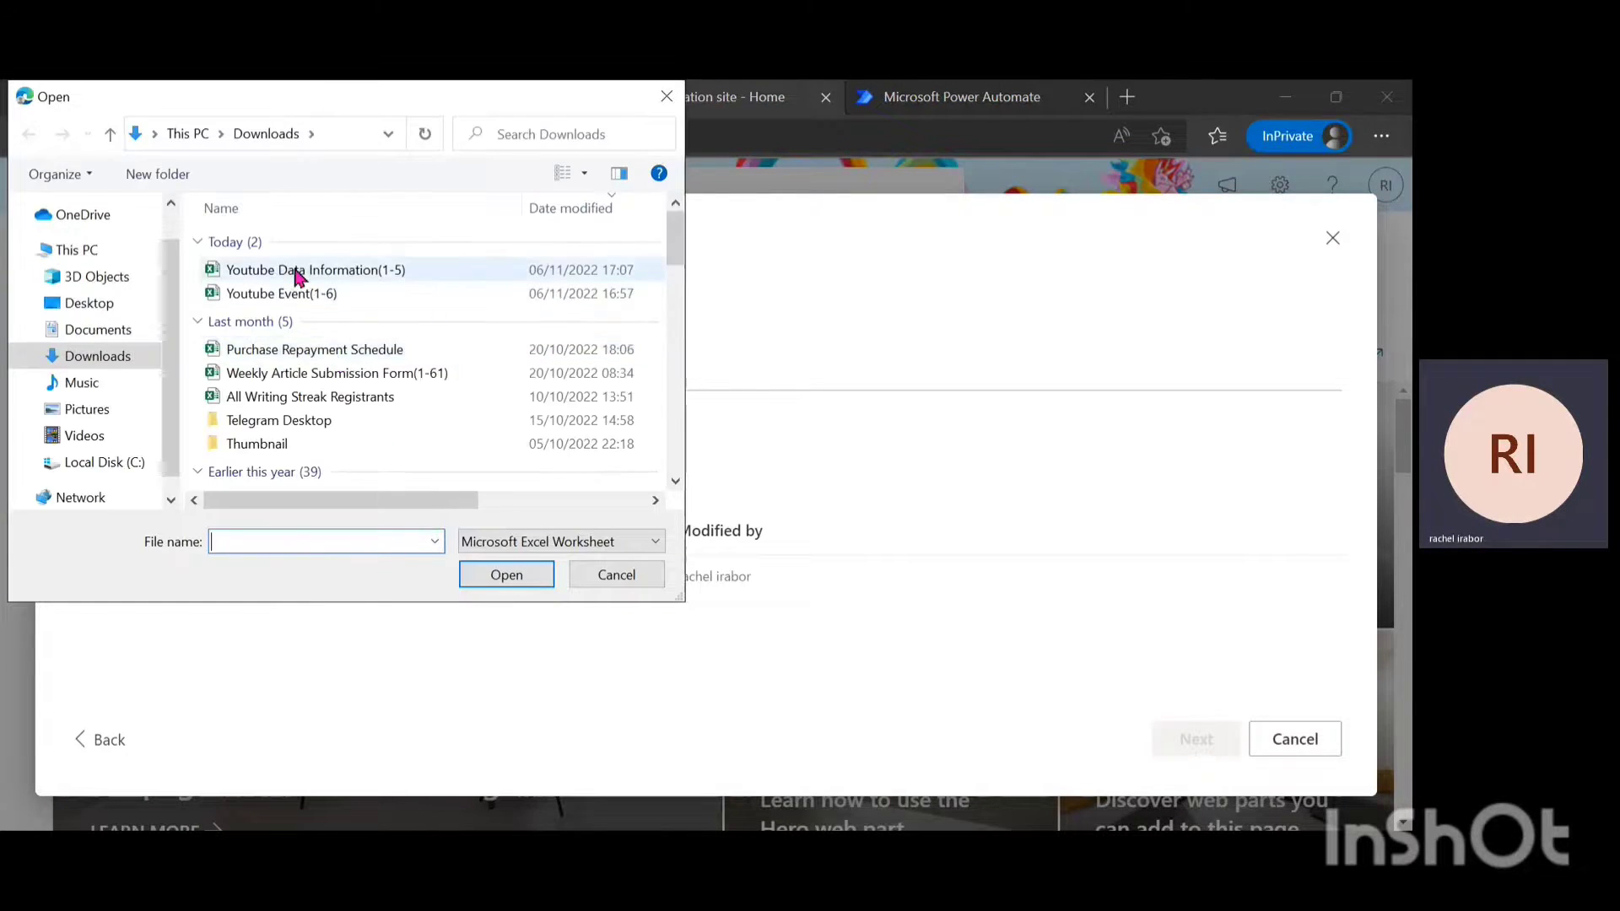
click(297, 269)
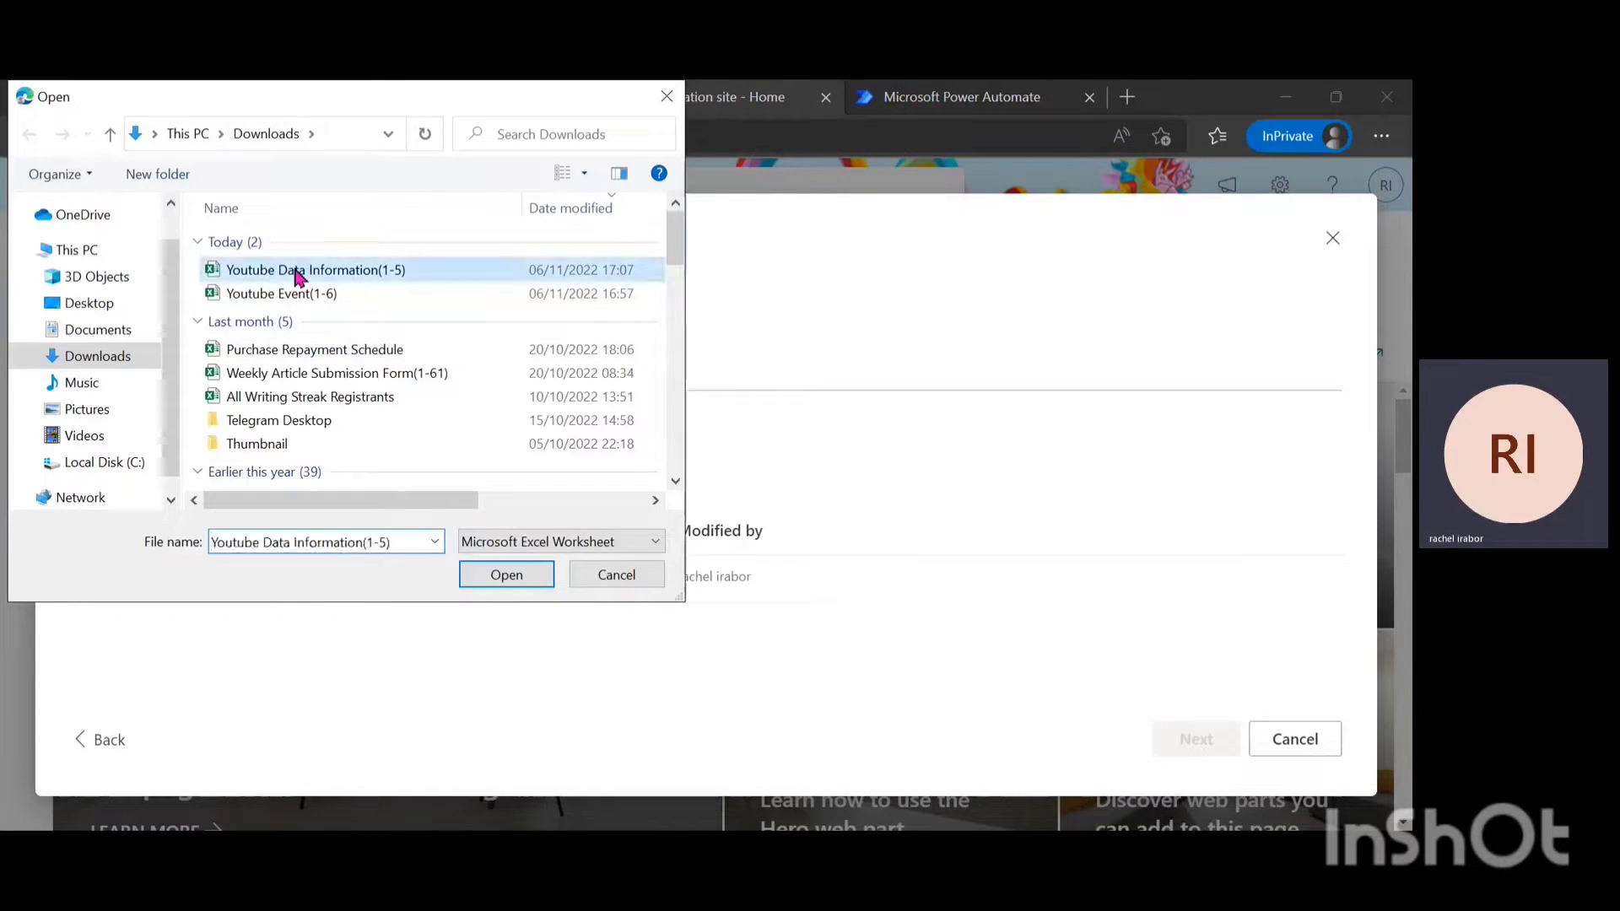
click(510, 577)
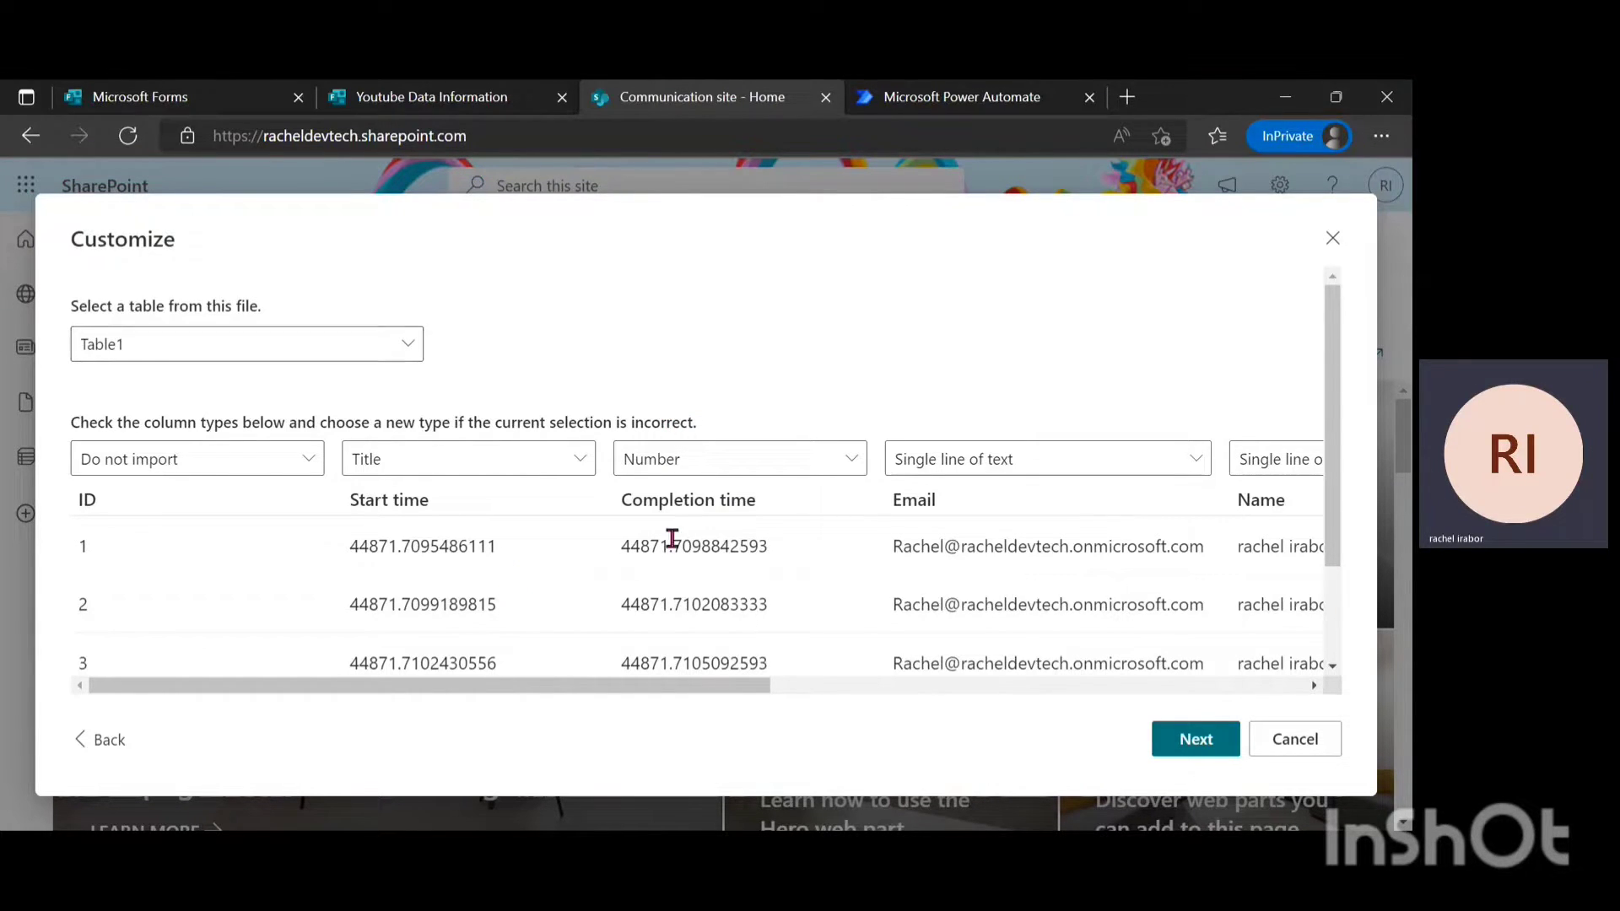
Set the Start time column type to Number and continue to list naming.
drag(674, 695, 1190, 692)
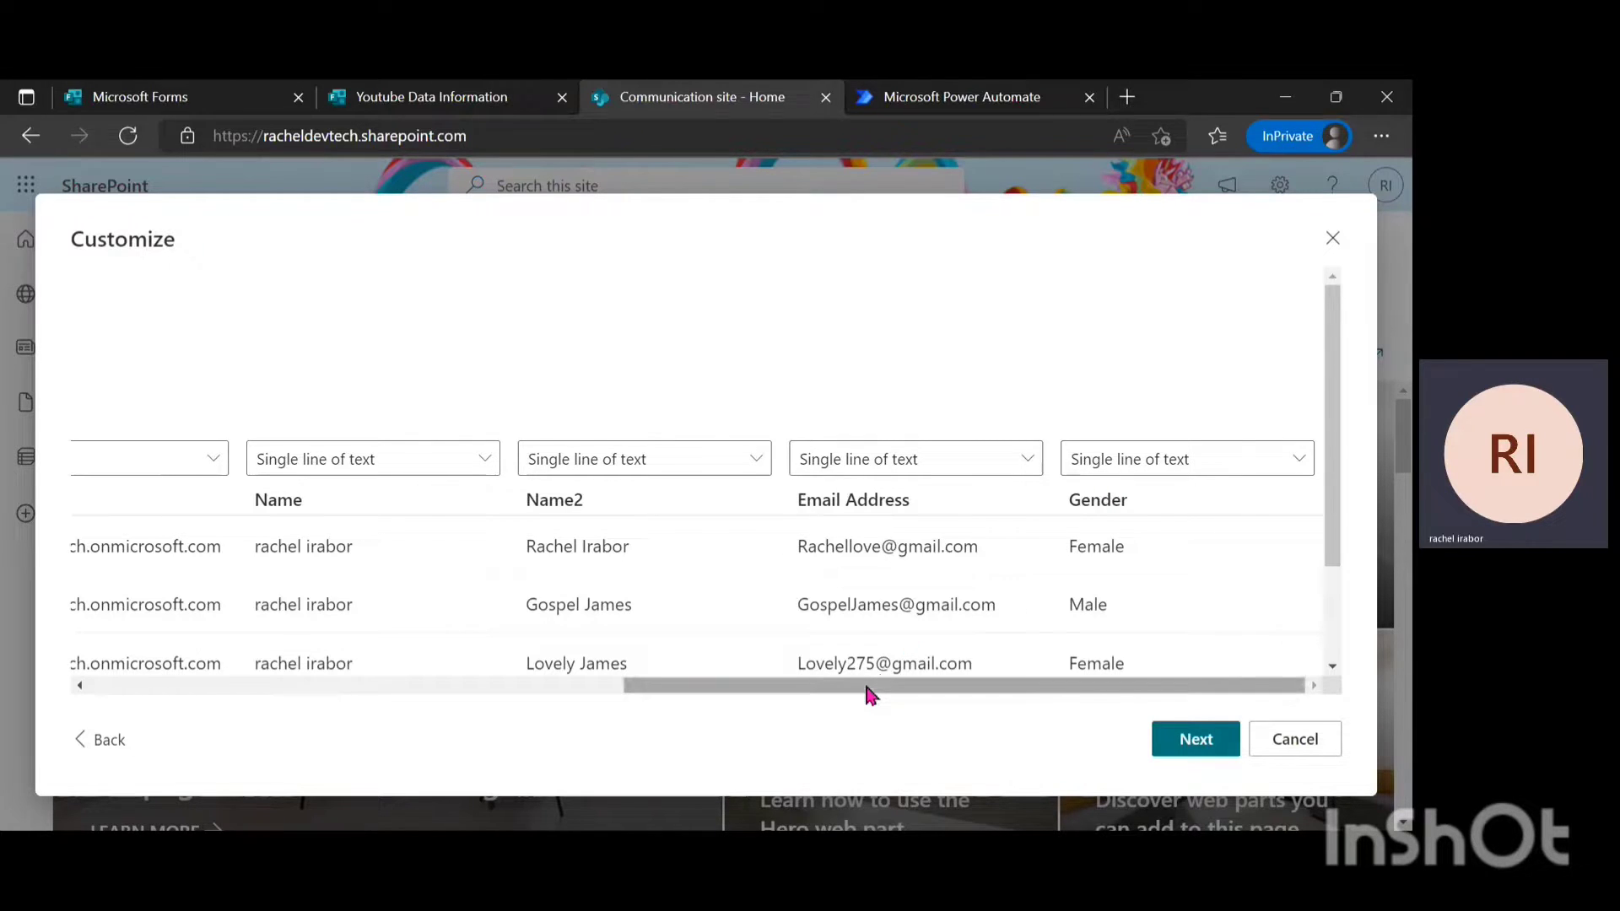
drag(869, 690, 293, 676)
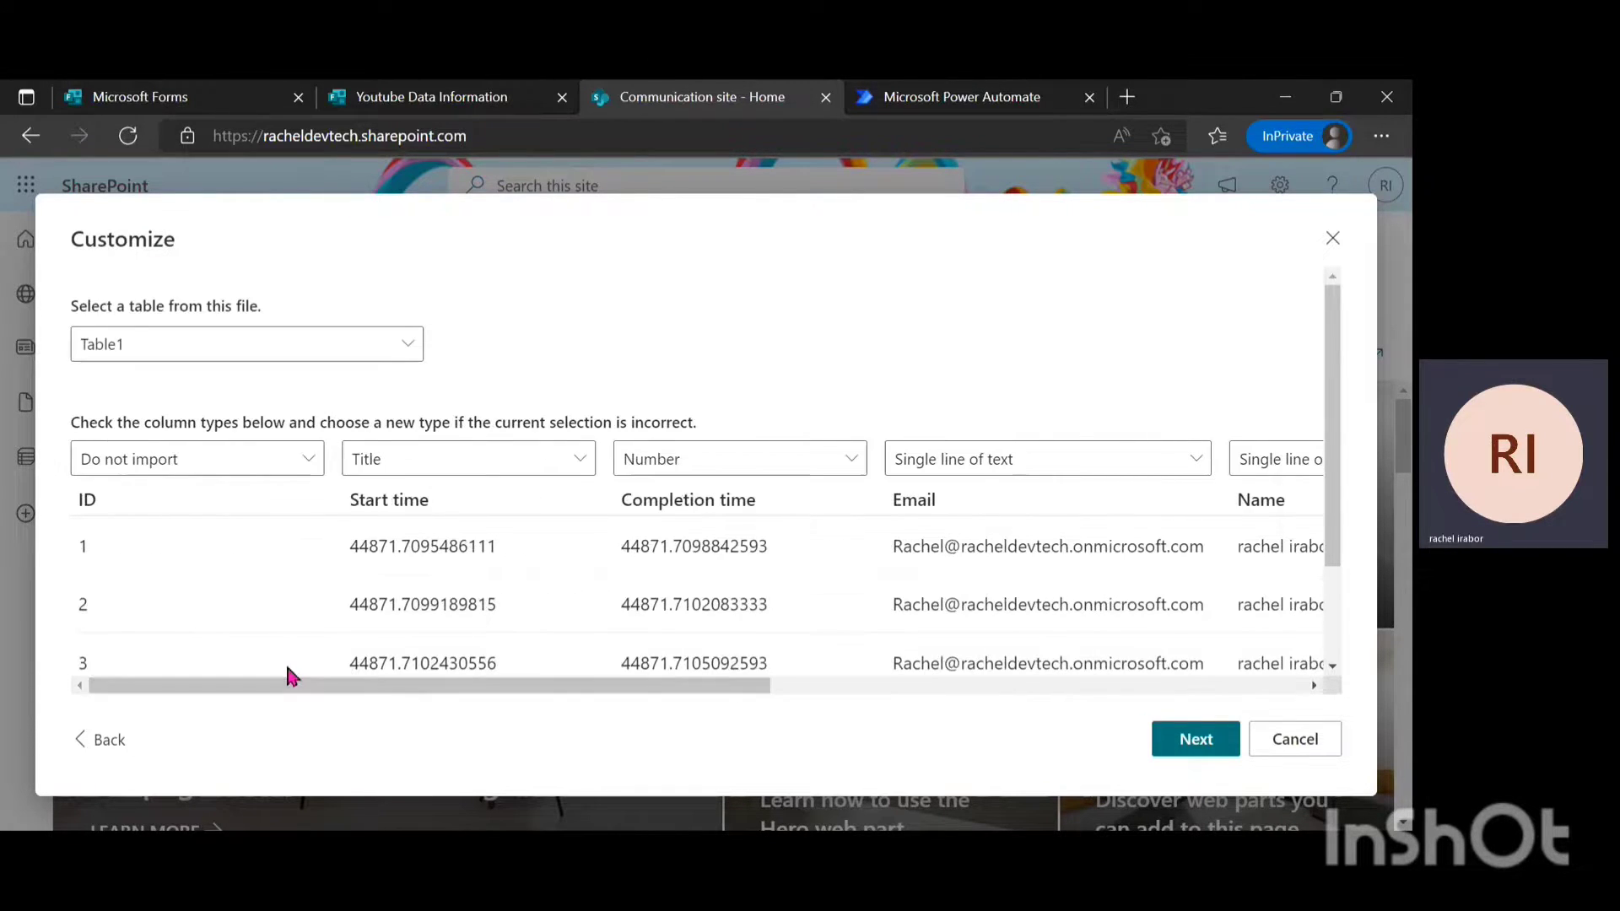
click(511, 477)
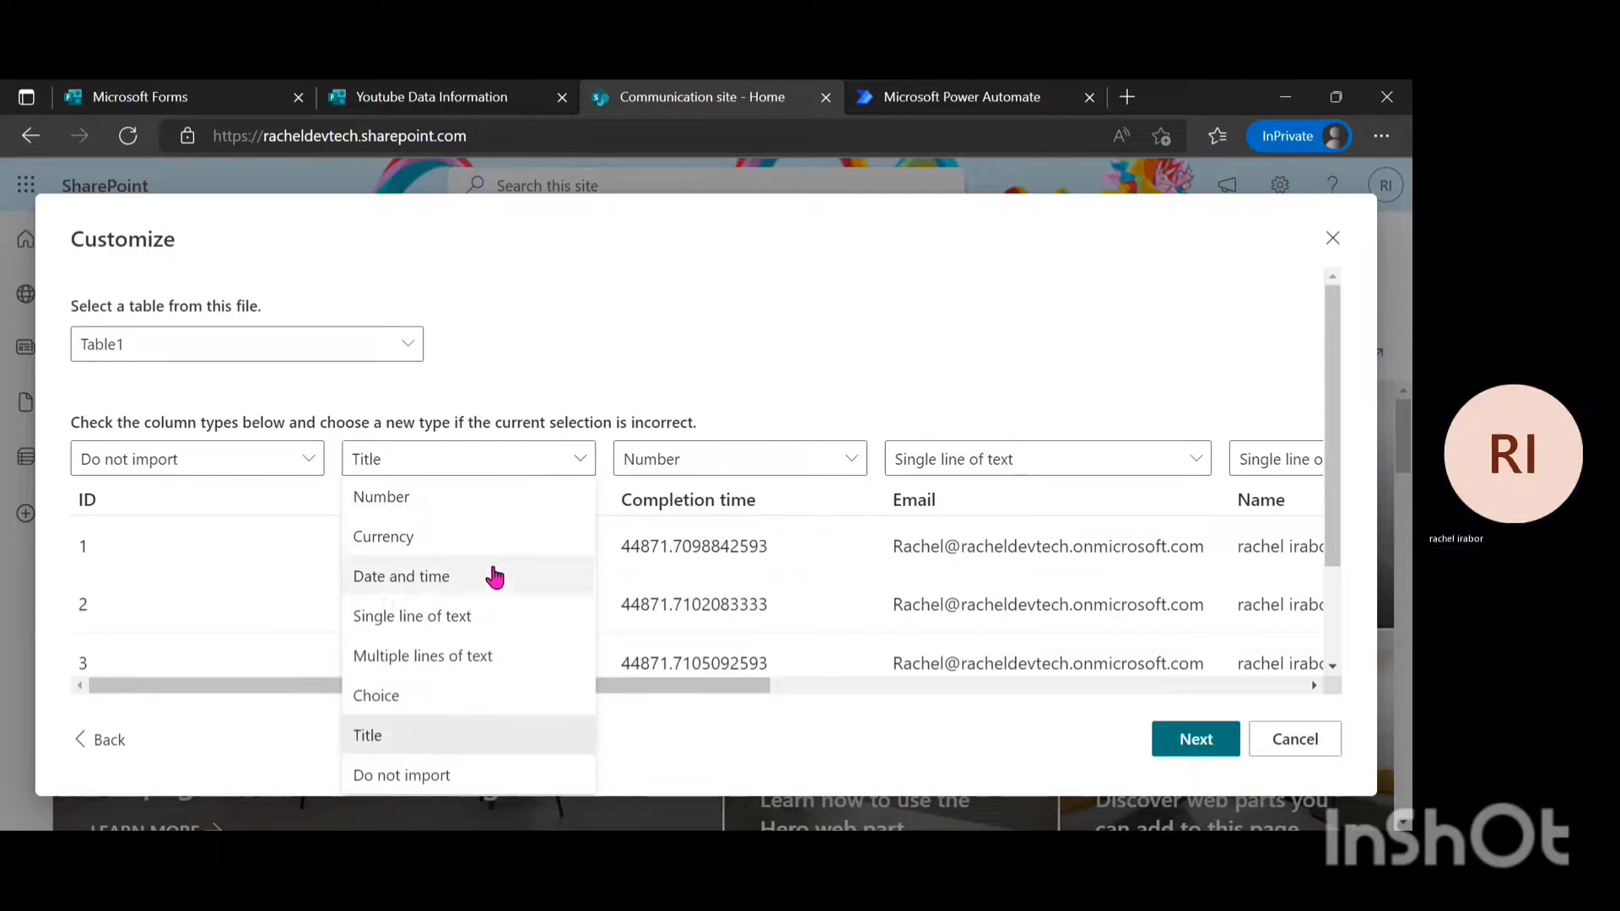
click(439, 504)
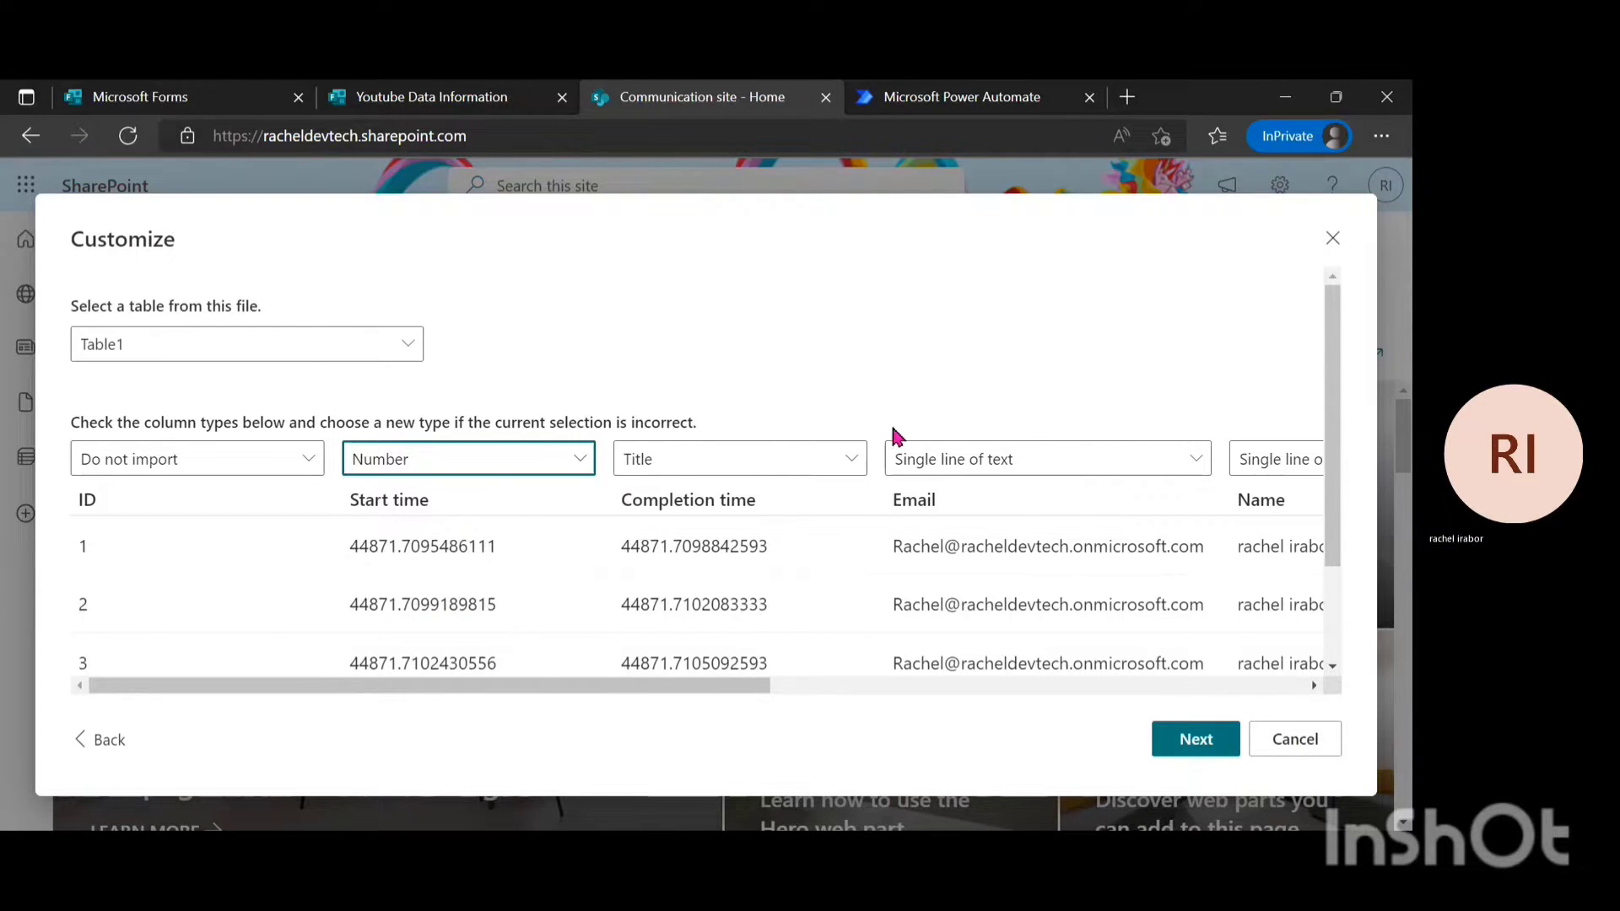
click(1185, 753)
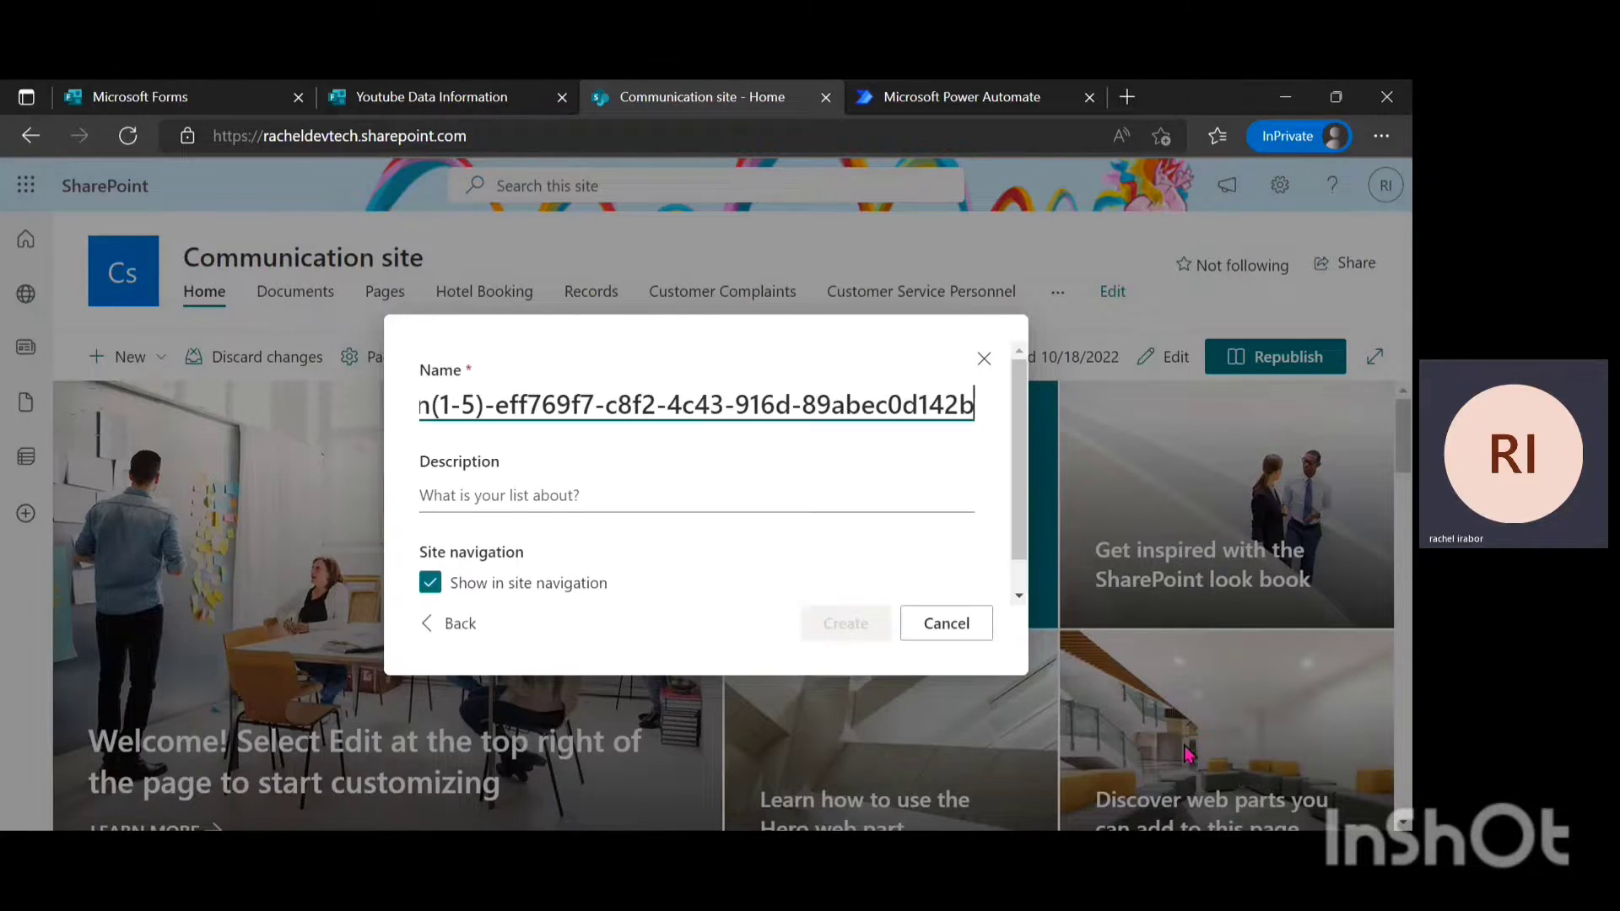
Trim the list name to 'Youtube Data Information' and create the list.
drag(483, 406, 1017, 462)
key(BackSpace)
key(BackSpace)
key(BackSpace)
key(BackSpace)
key(BackSpace)
key(BackSpace)
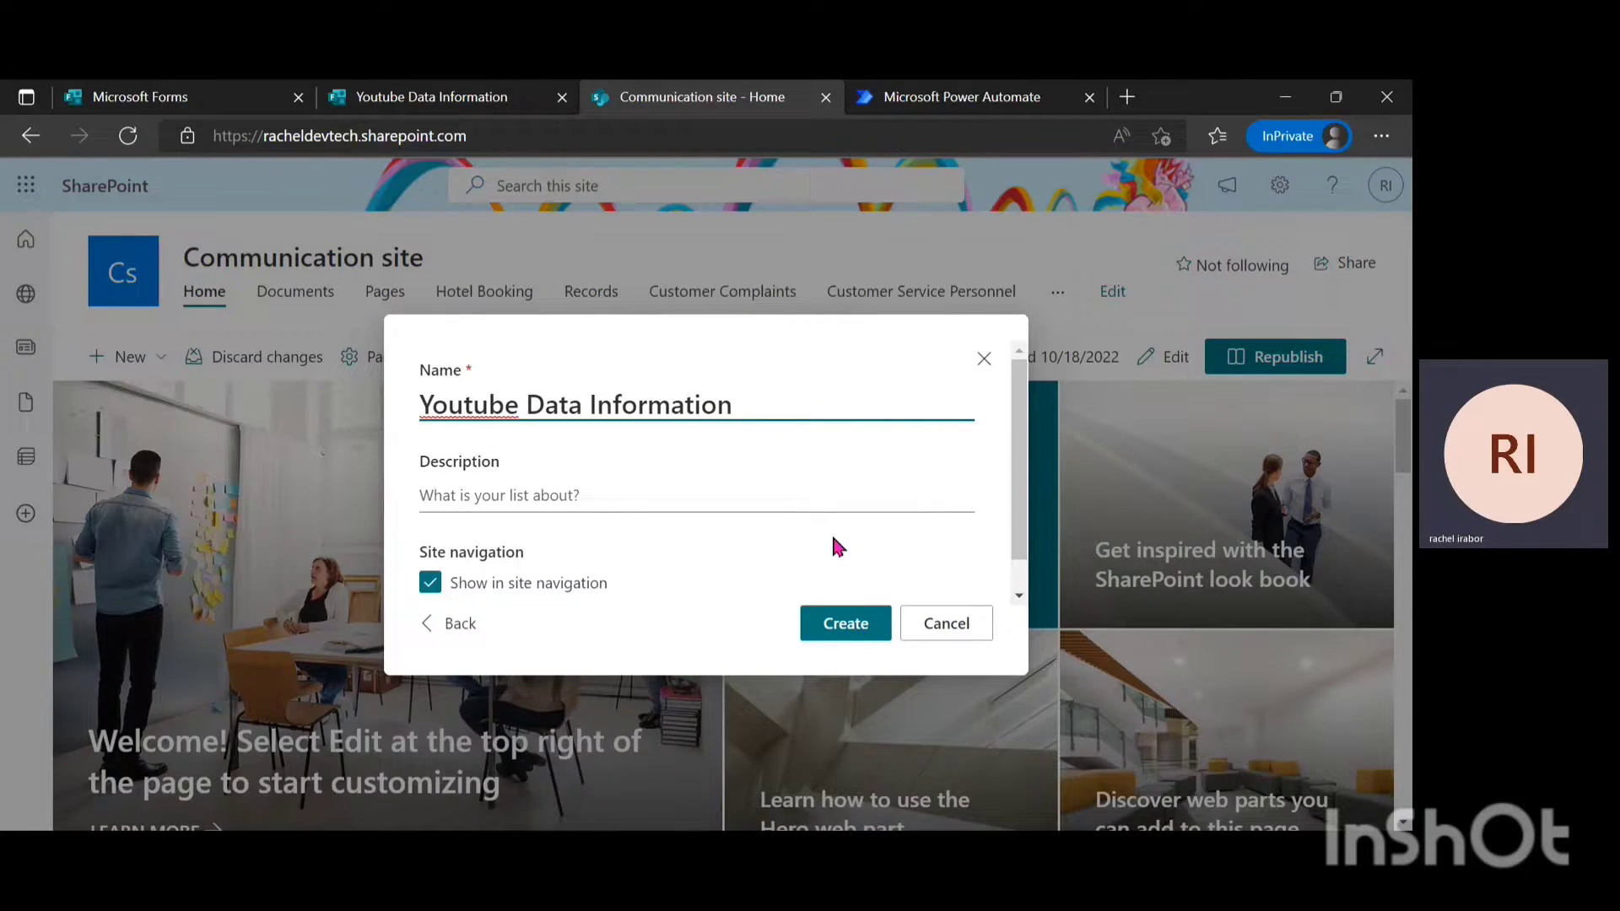
click(837, 633)
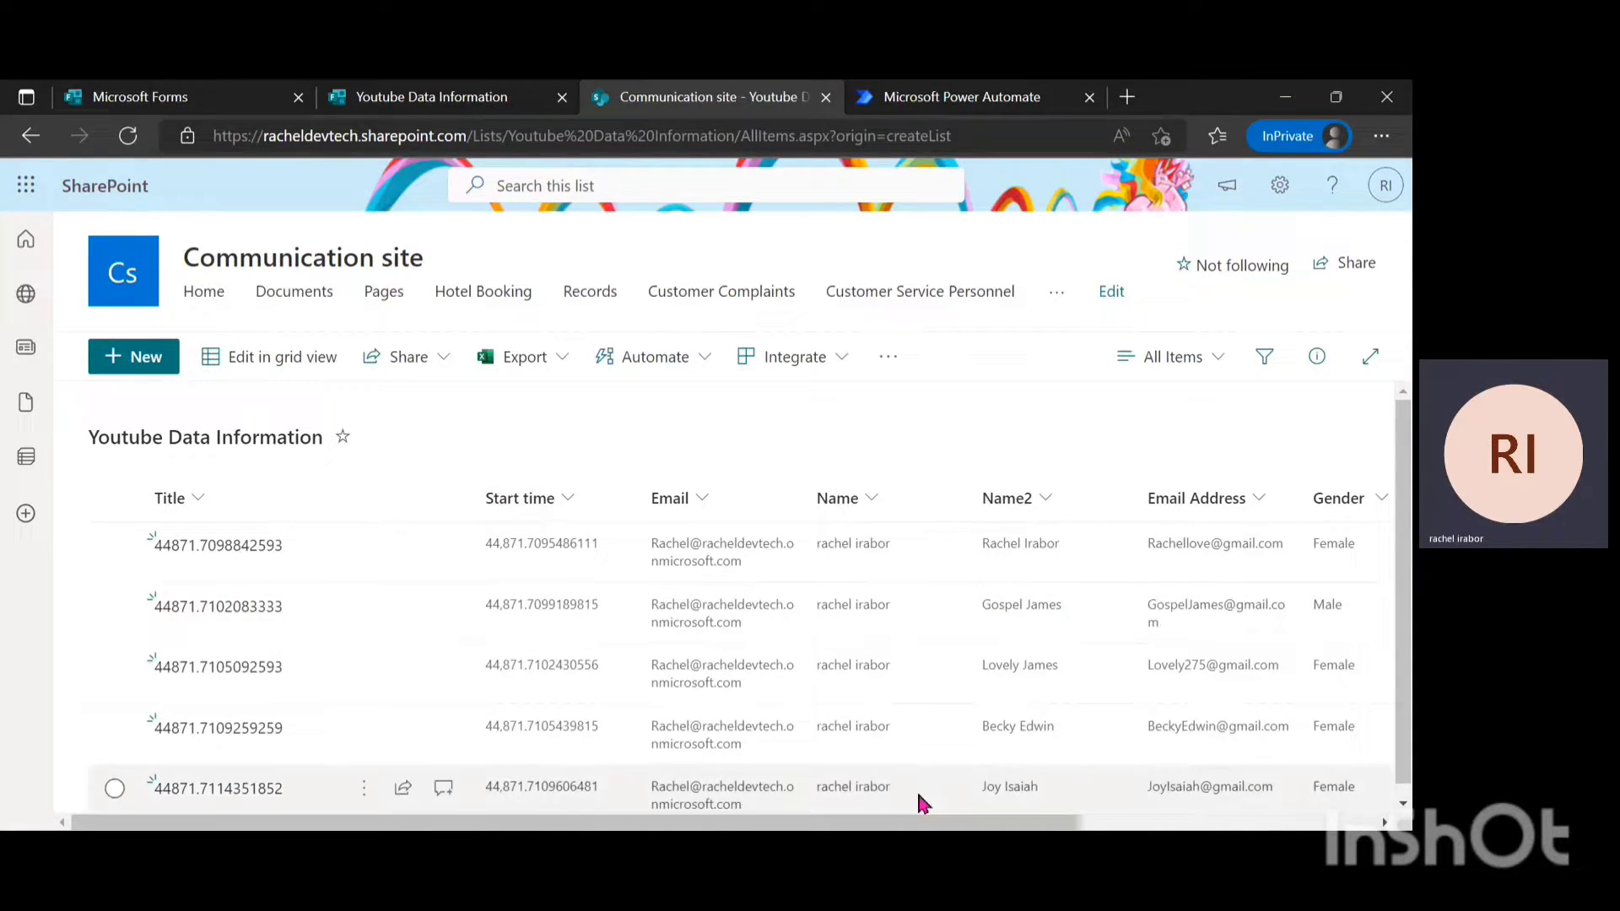
mouse_move(902, 822)
mouse_down()
mouse_move(999, 820)
mouse_move(902, 822)
mouse_up()
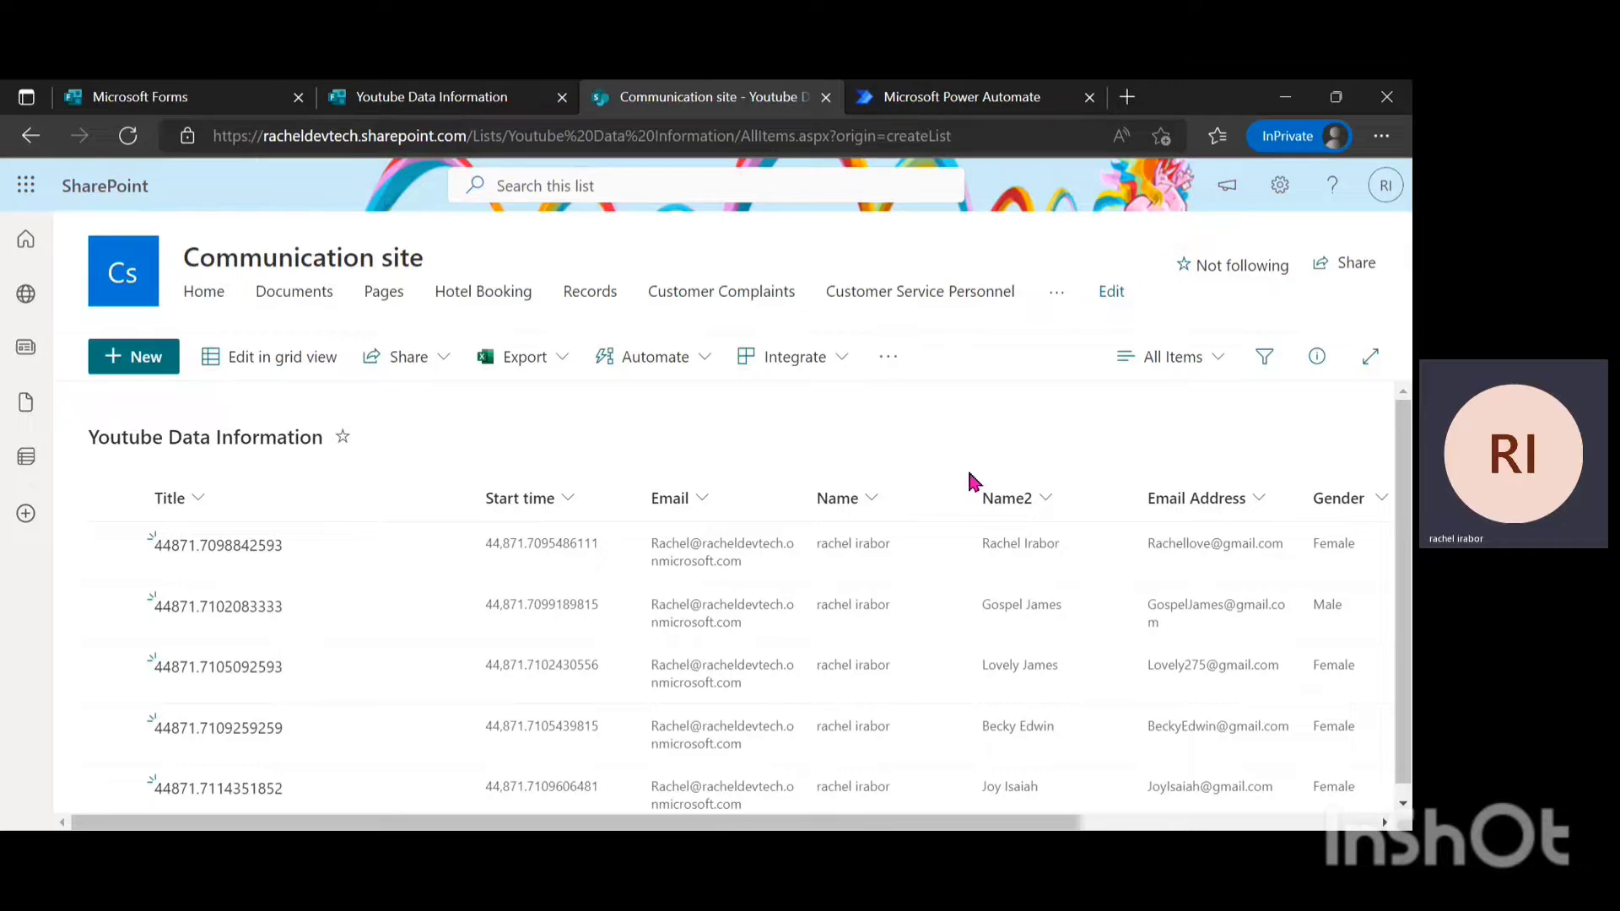
In Power Automate, begin an instant cloud flow using the Manually trigger a flow trigger.
click(929, 119)
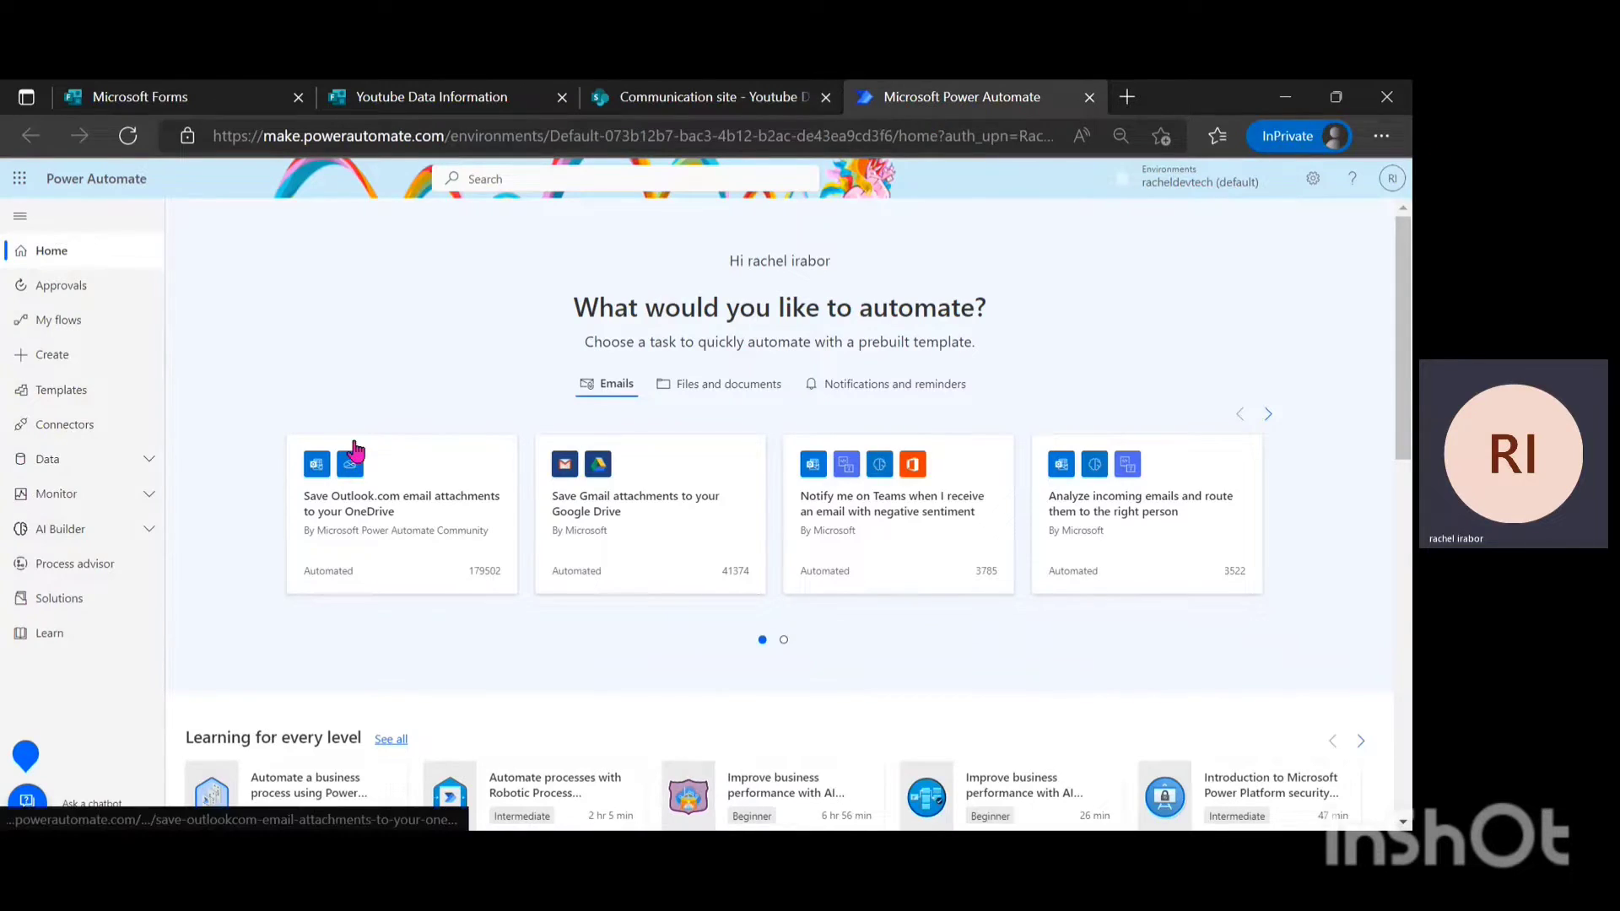
click(59, 355)
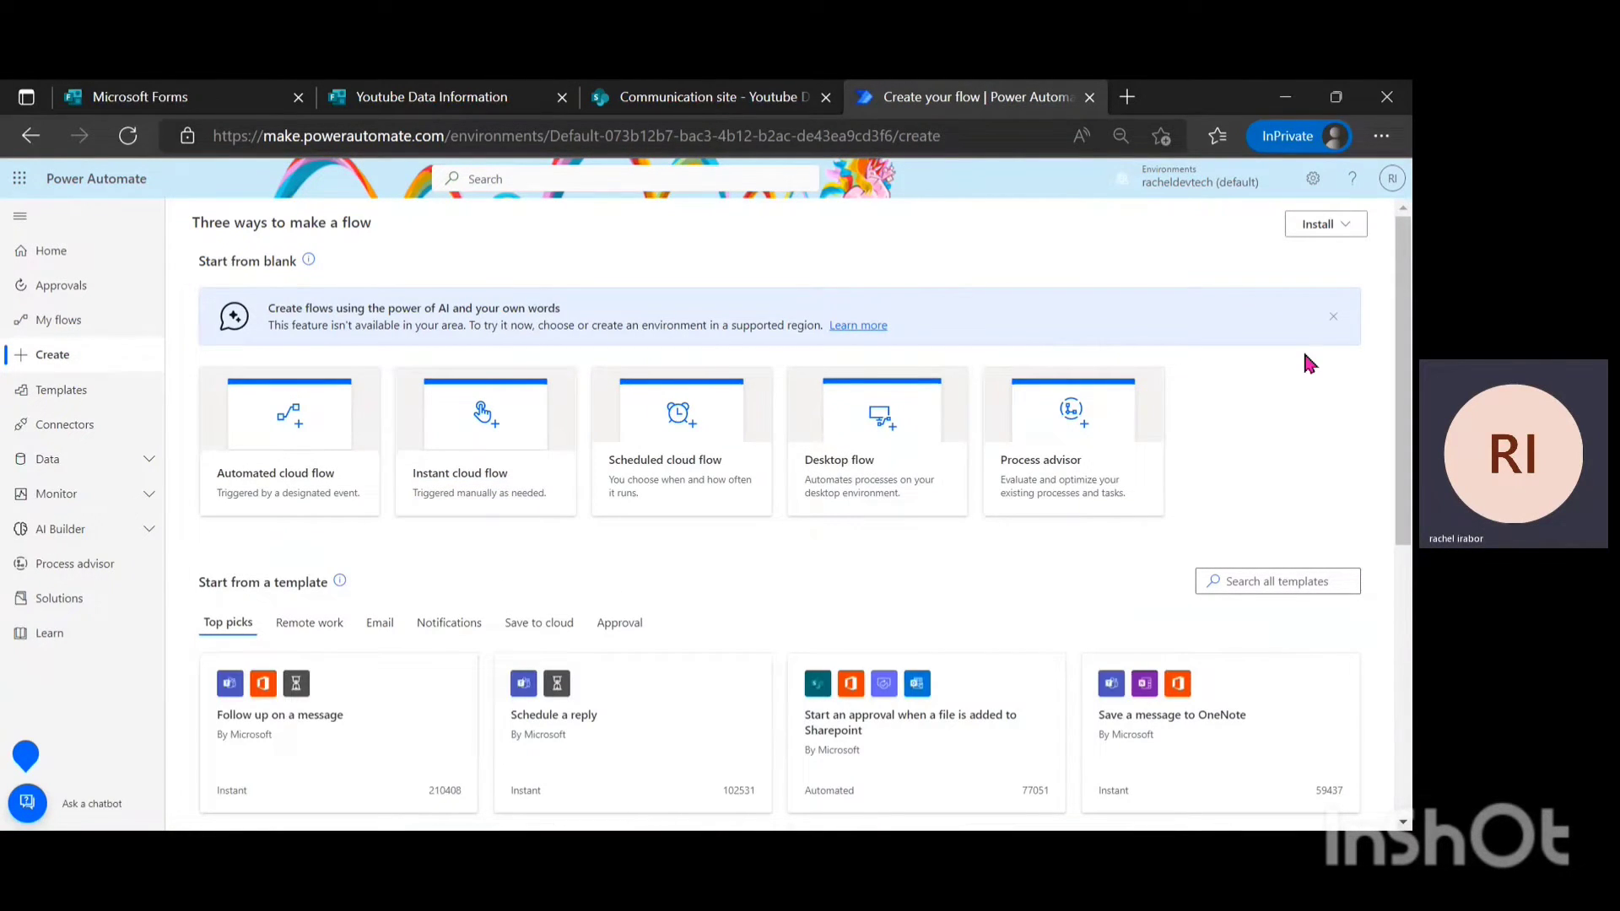
click(1333, 318)
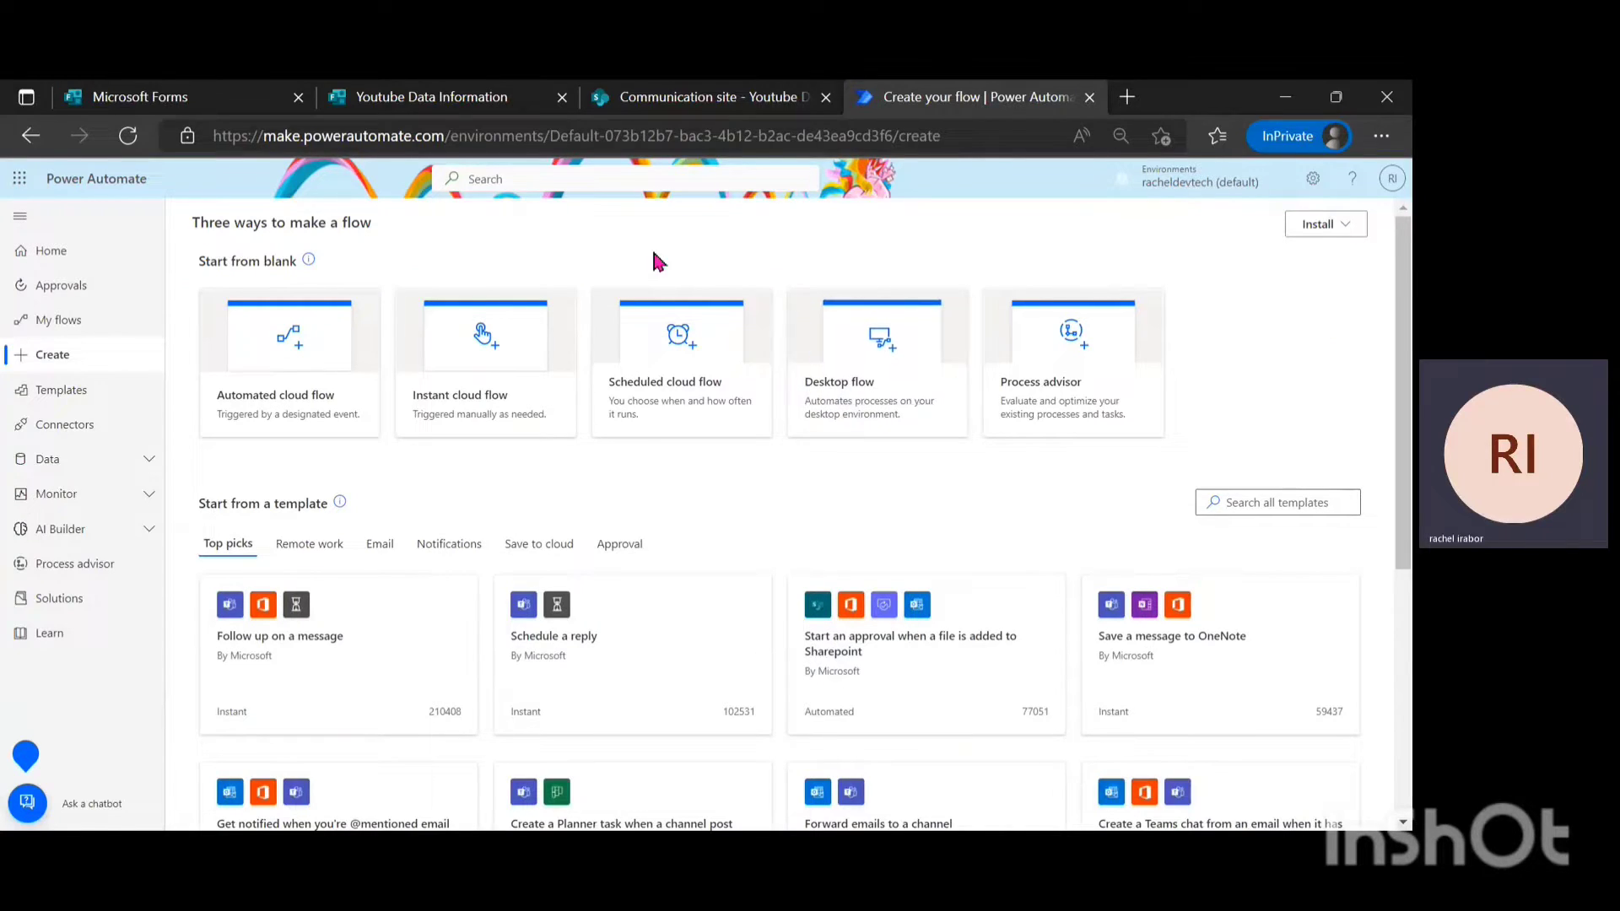
click(549, 353)
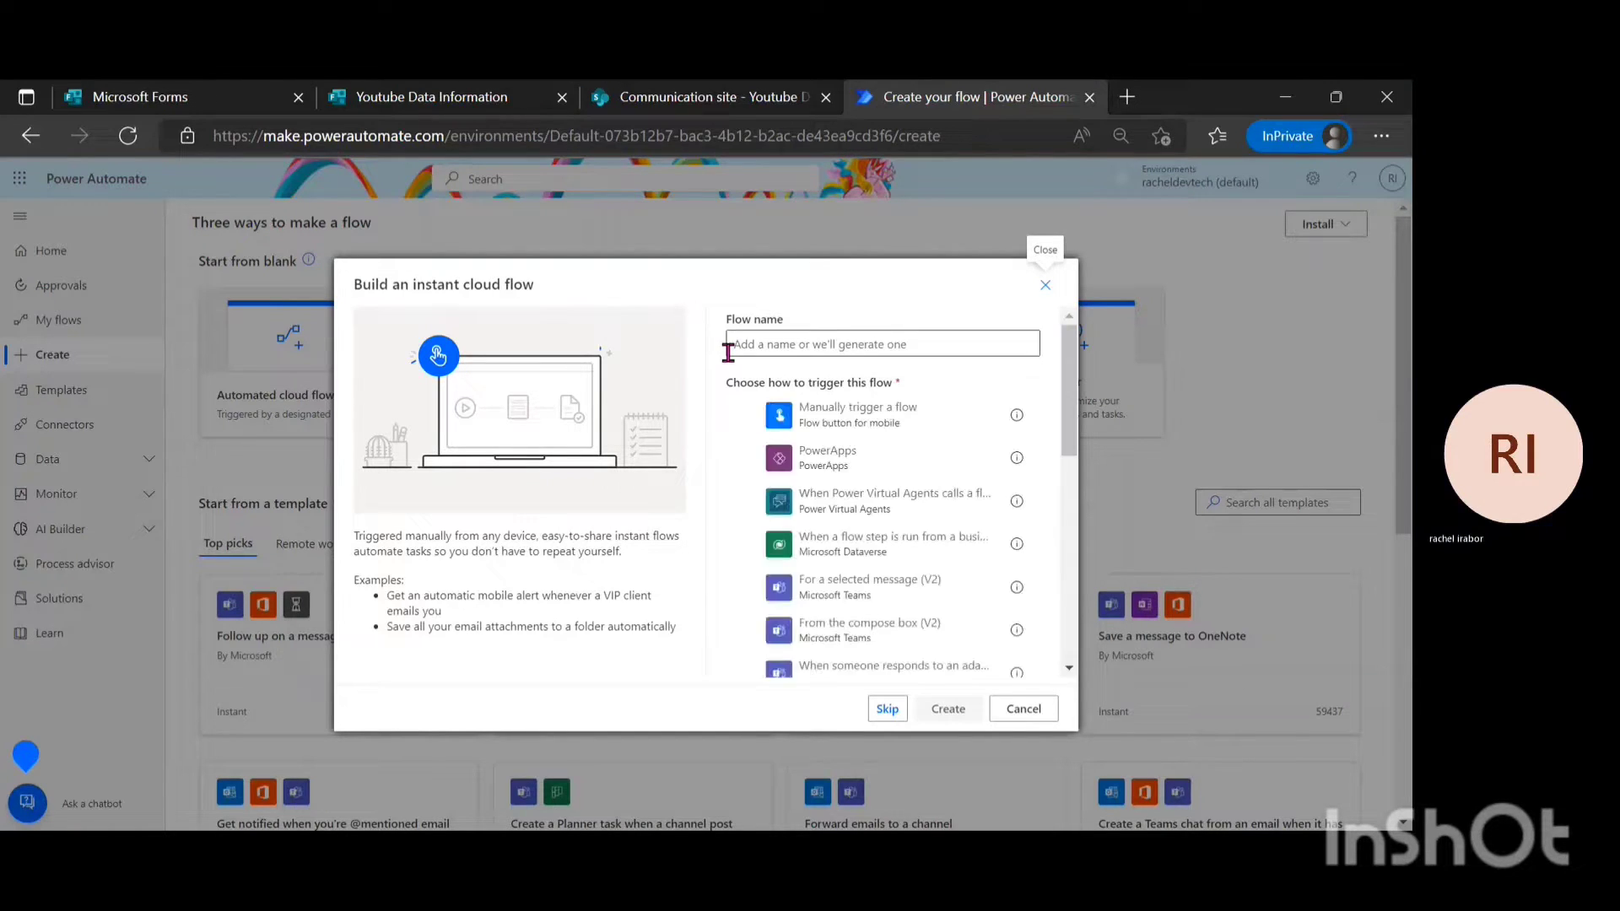
click(746, 415)
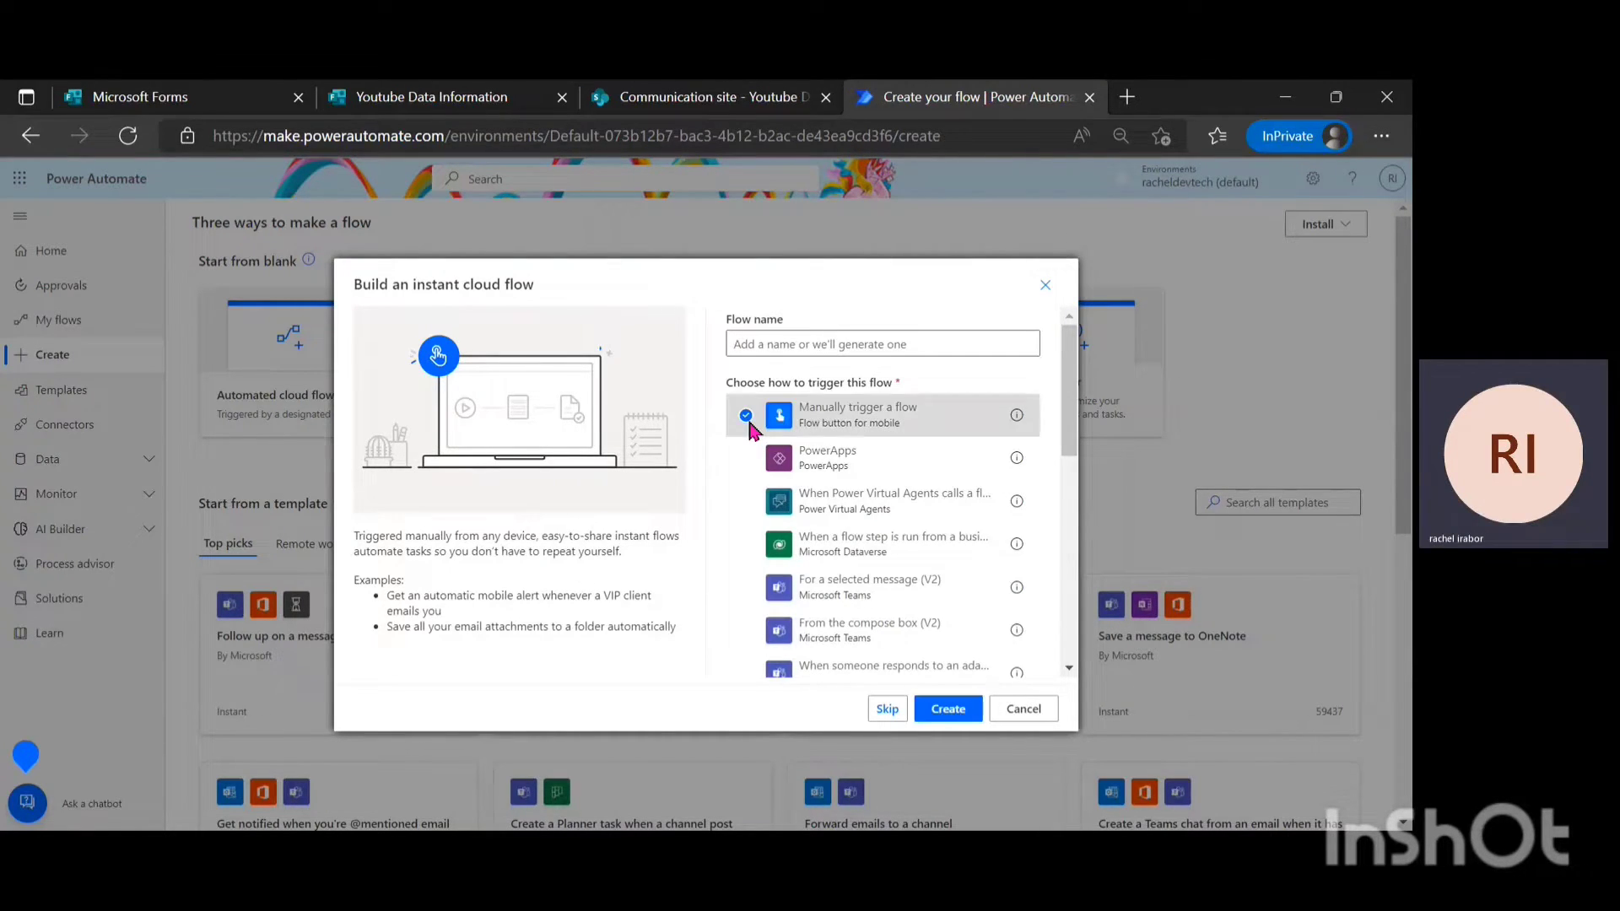
Create the manually triggered flow and enlarge the browser page zoom two levels.
click(949, 709)
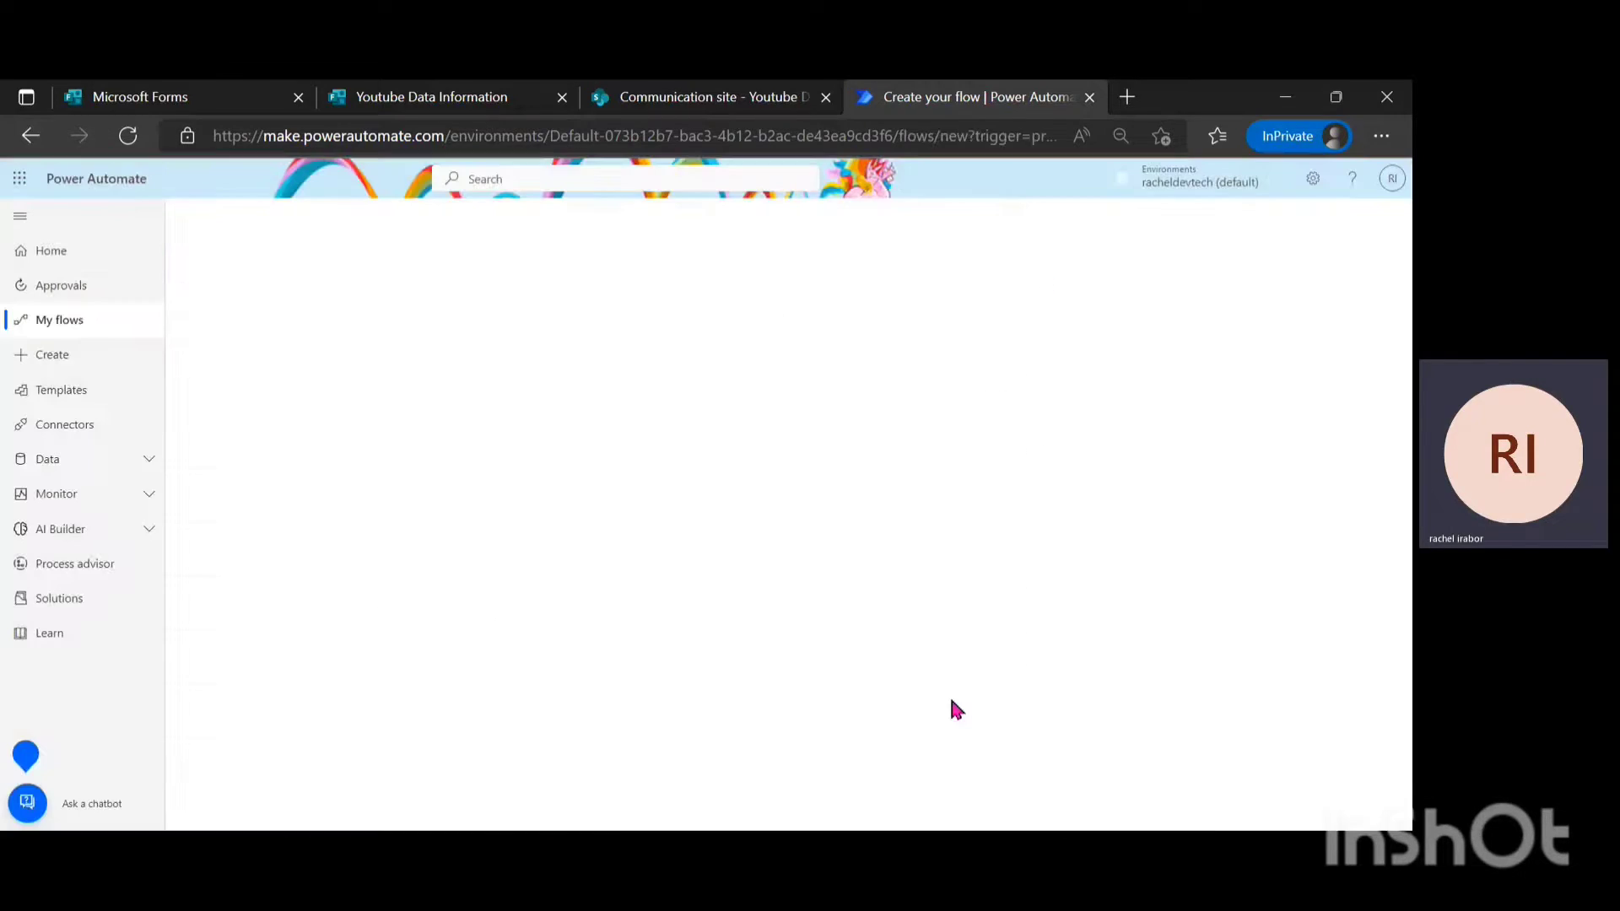
click(1382, 136)
click(1286, 219)
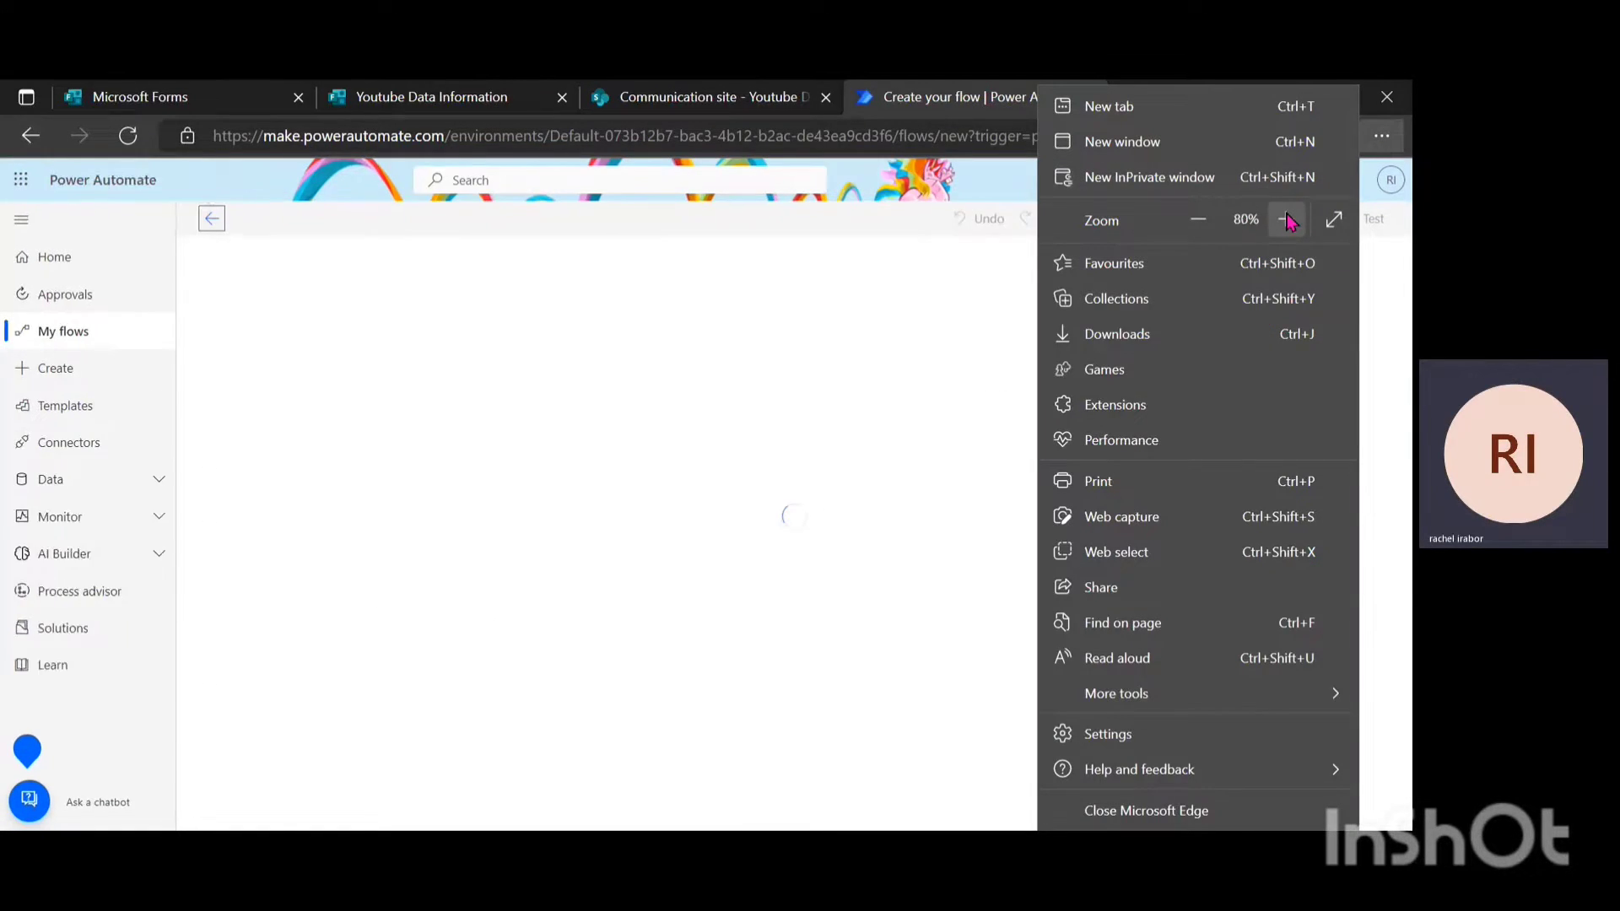
click(1286, 219)
click(884, 466)
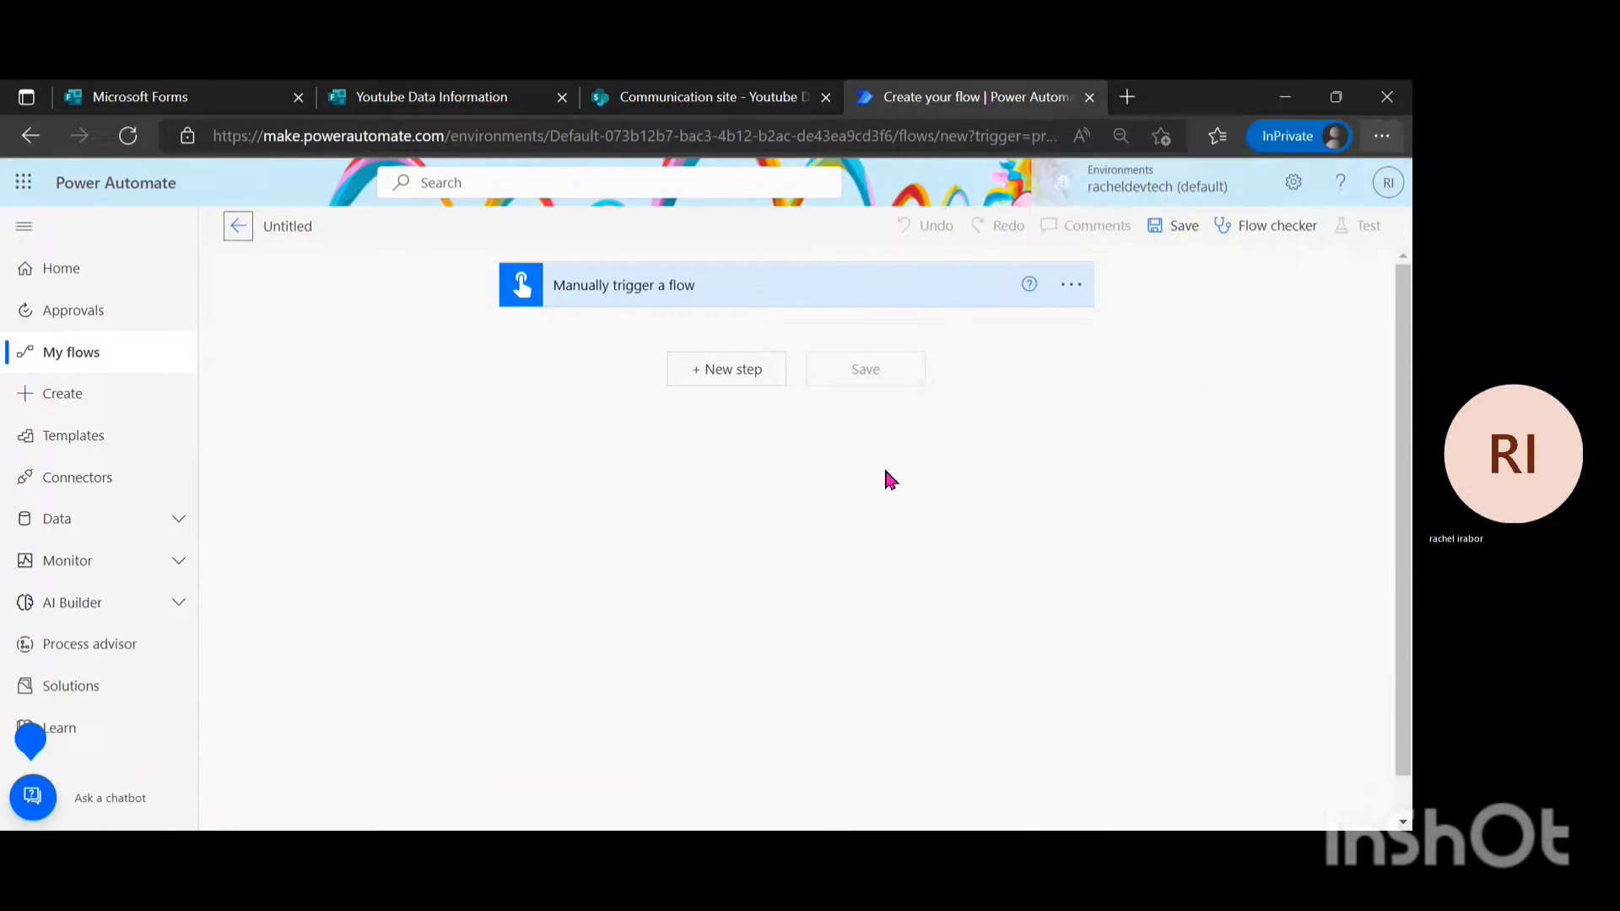
Add a new step below the trigger and search for 'Get Items' actions.
click(699, 375)
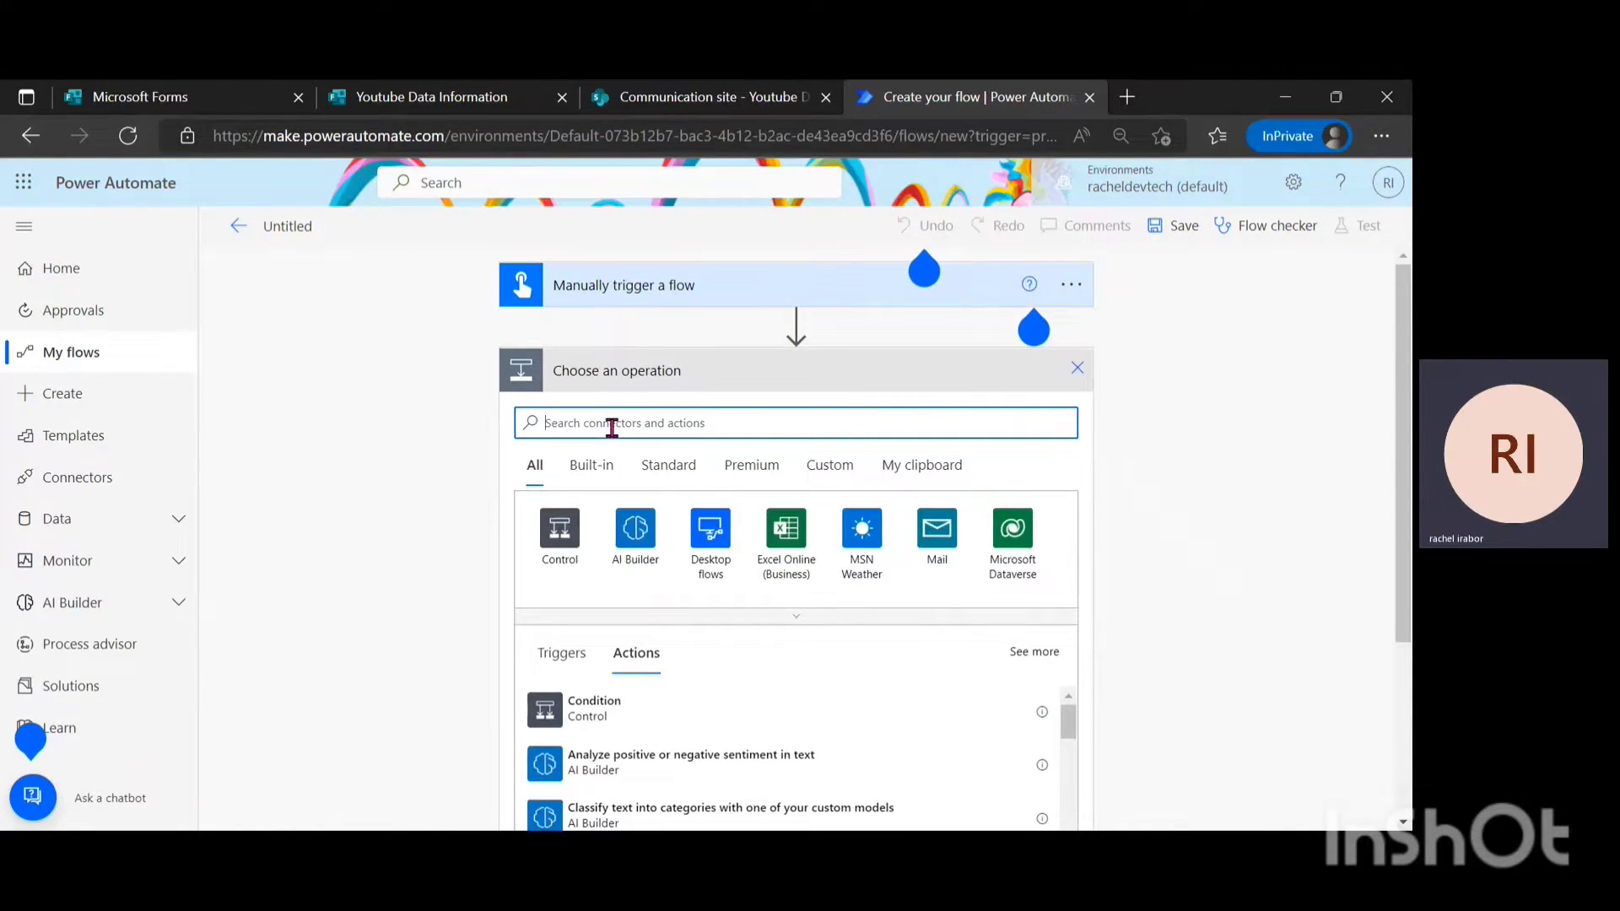
text(Get)
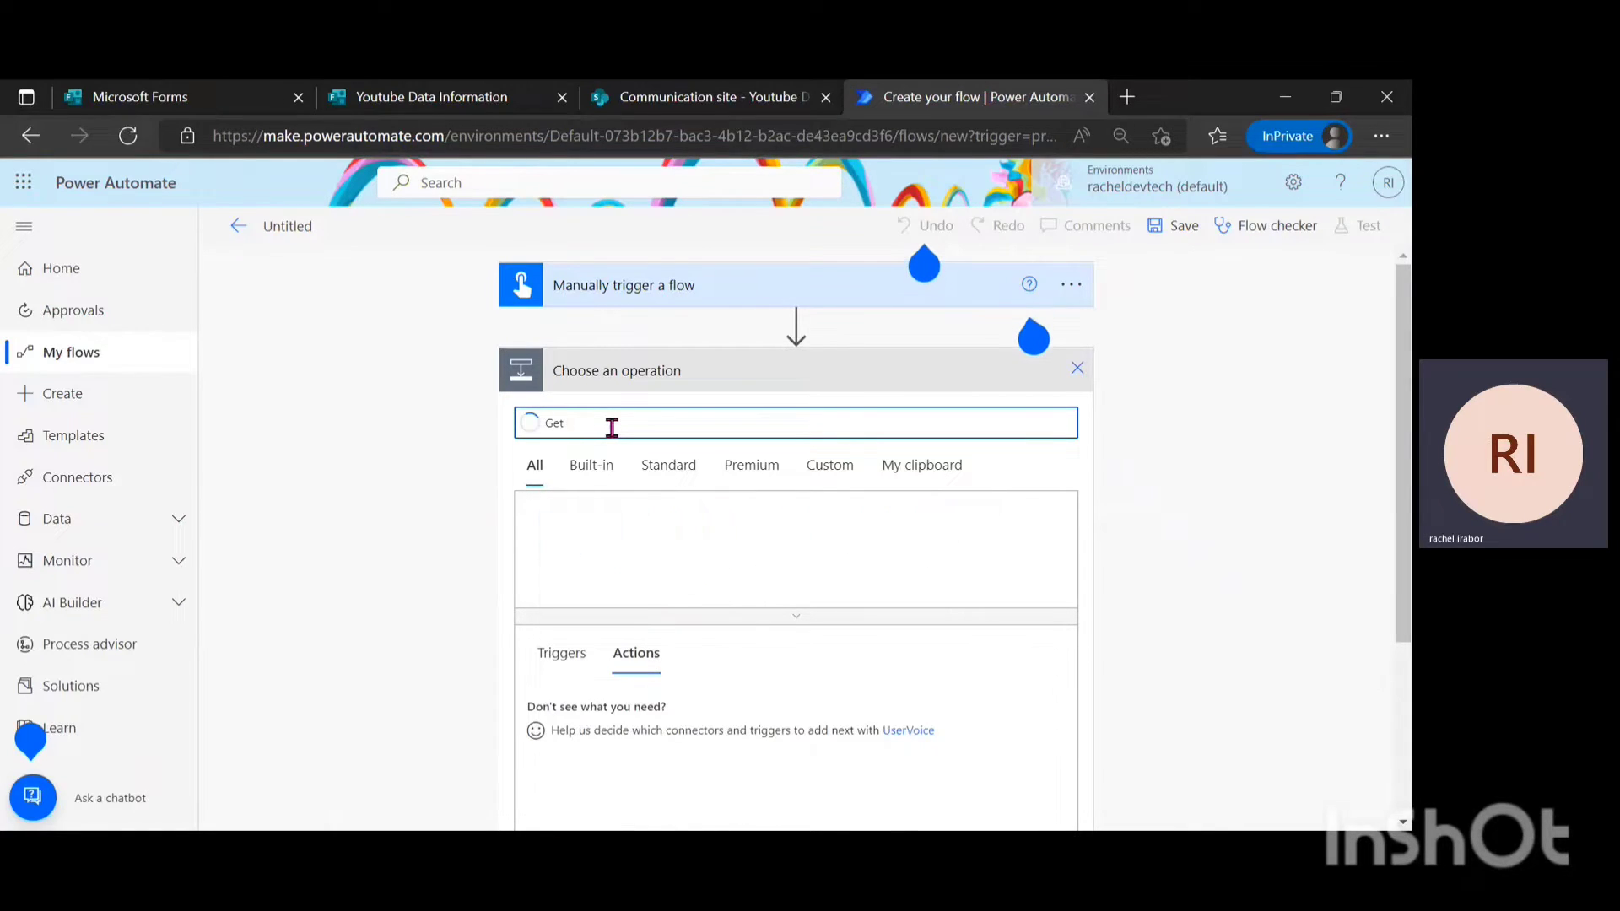
text( It)
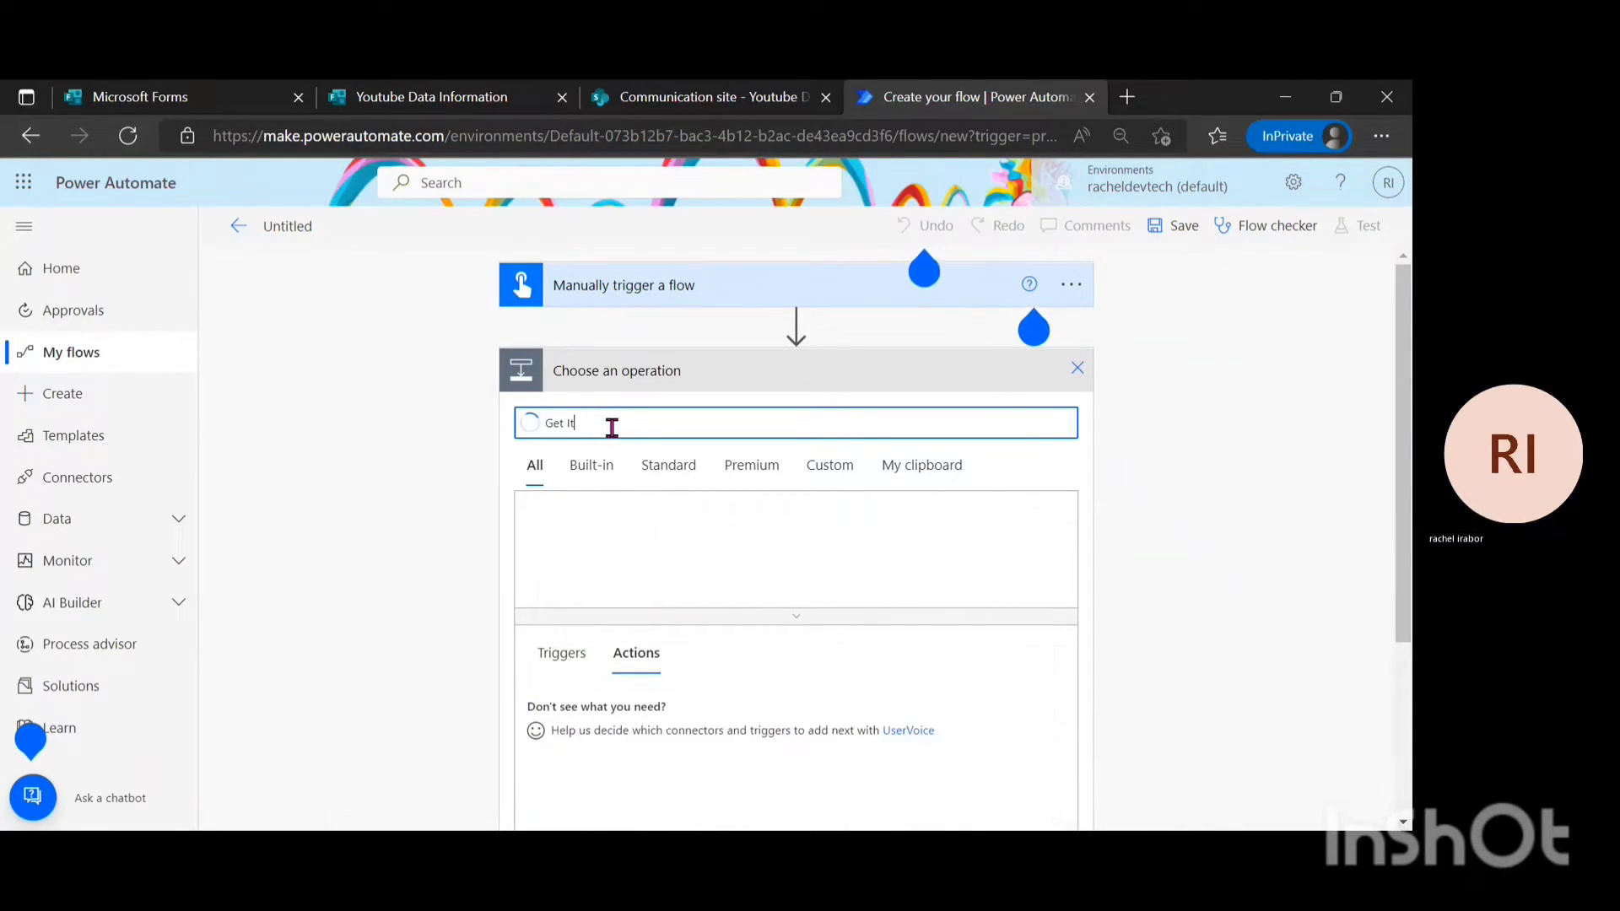
text(ems)
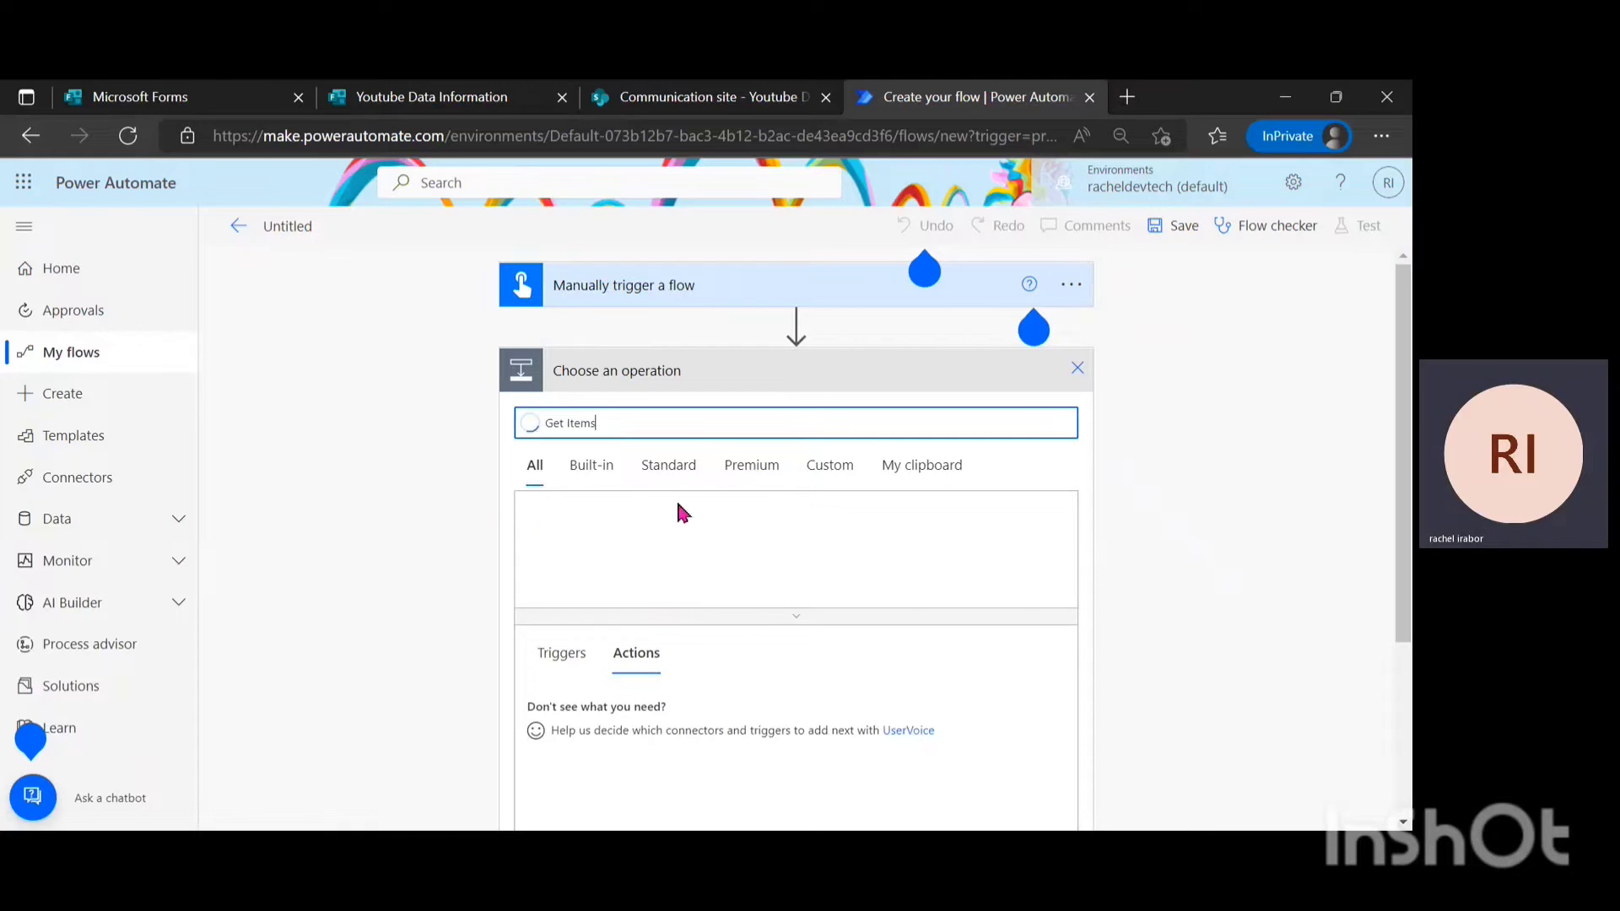
scroll(844, 574, down, 2)
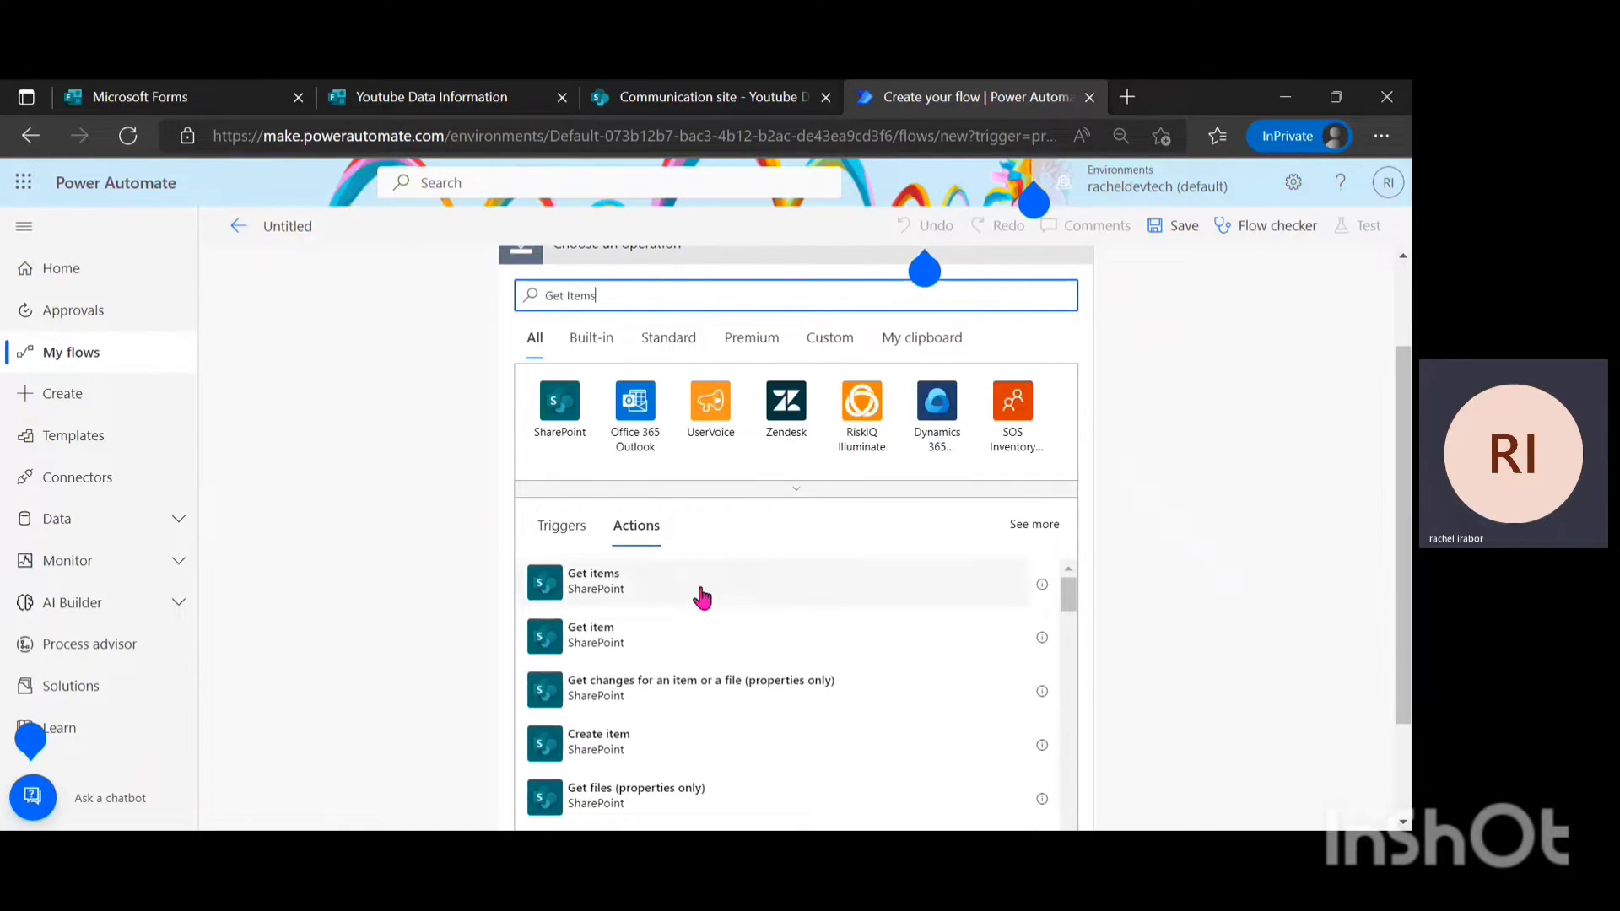
Add SharePoint Get items using the Communication site and the Youtube Data Information list.
click(702, 597)
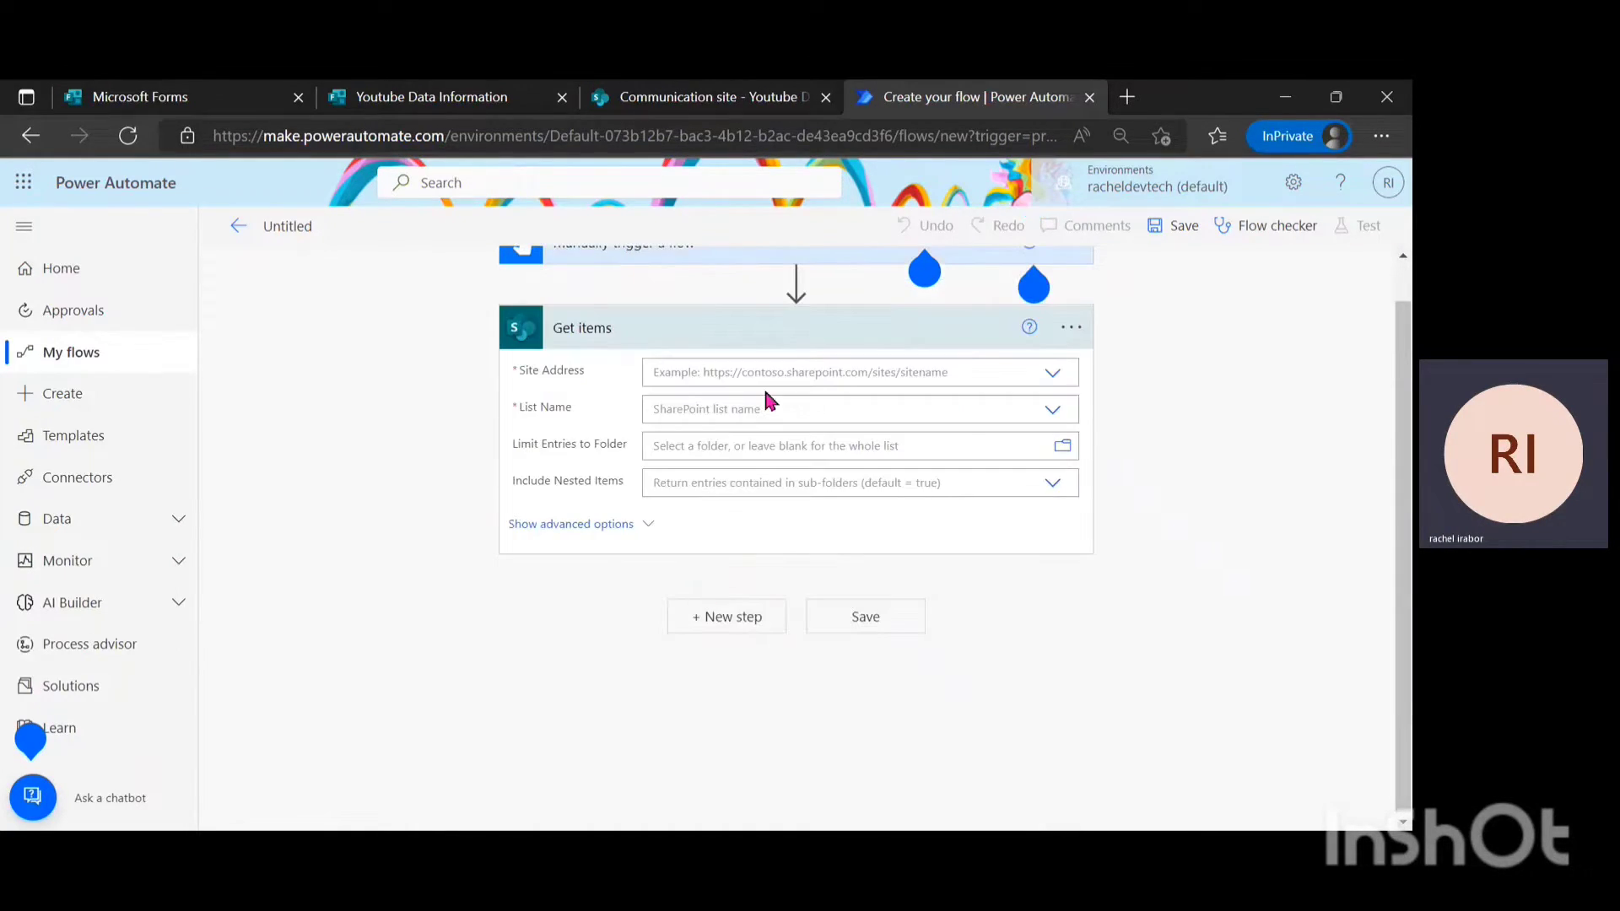
click(735, 371)
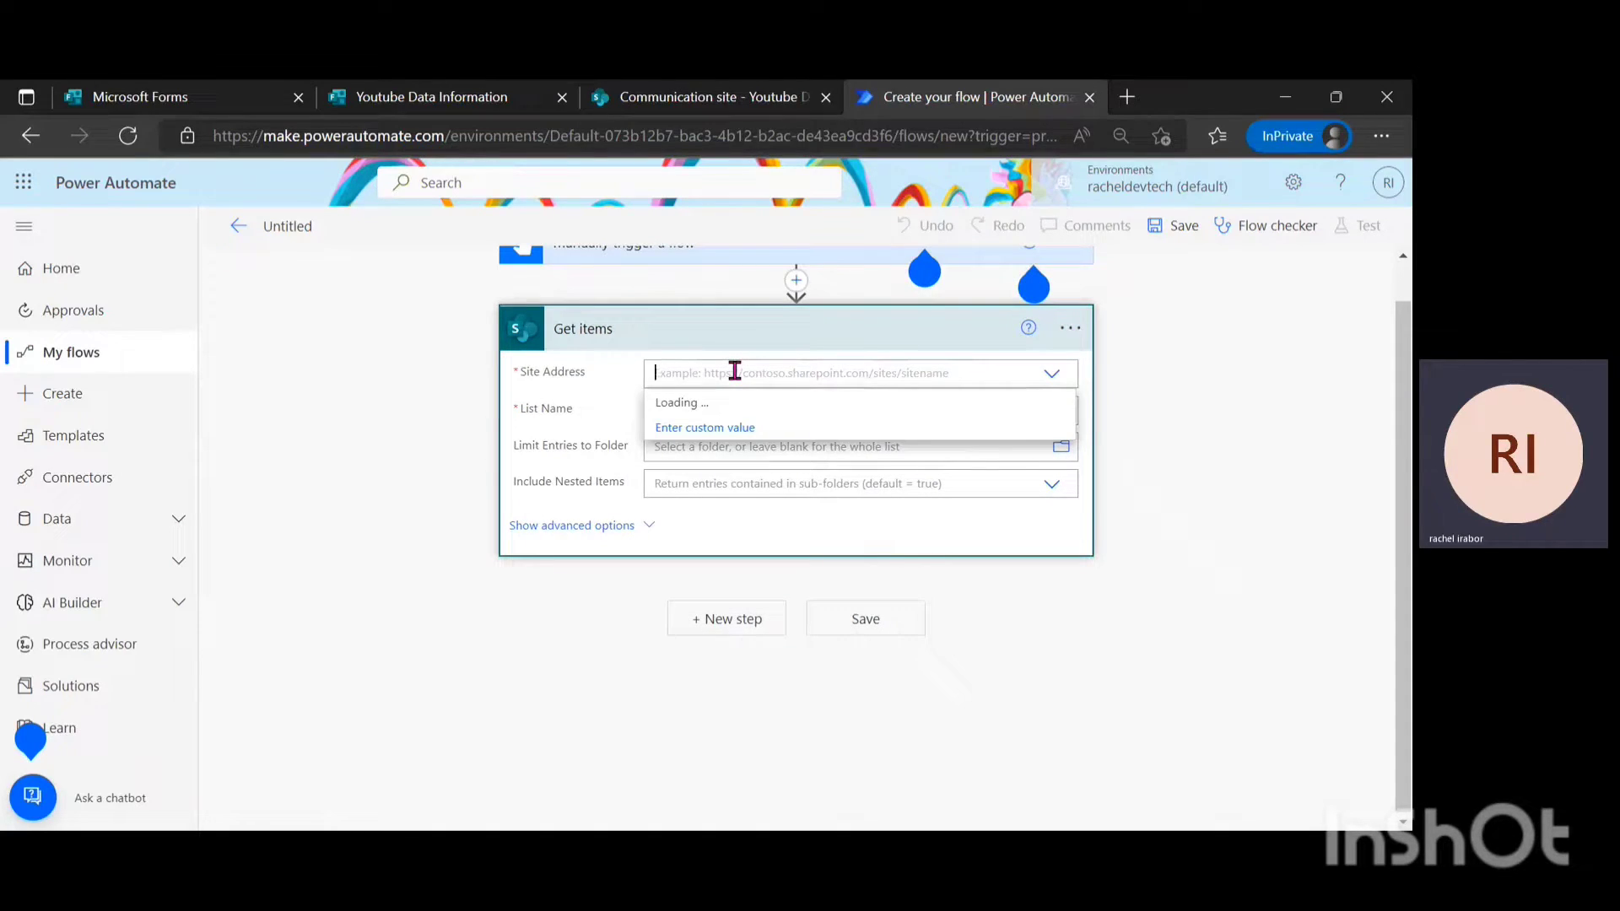
click(738, 403)
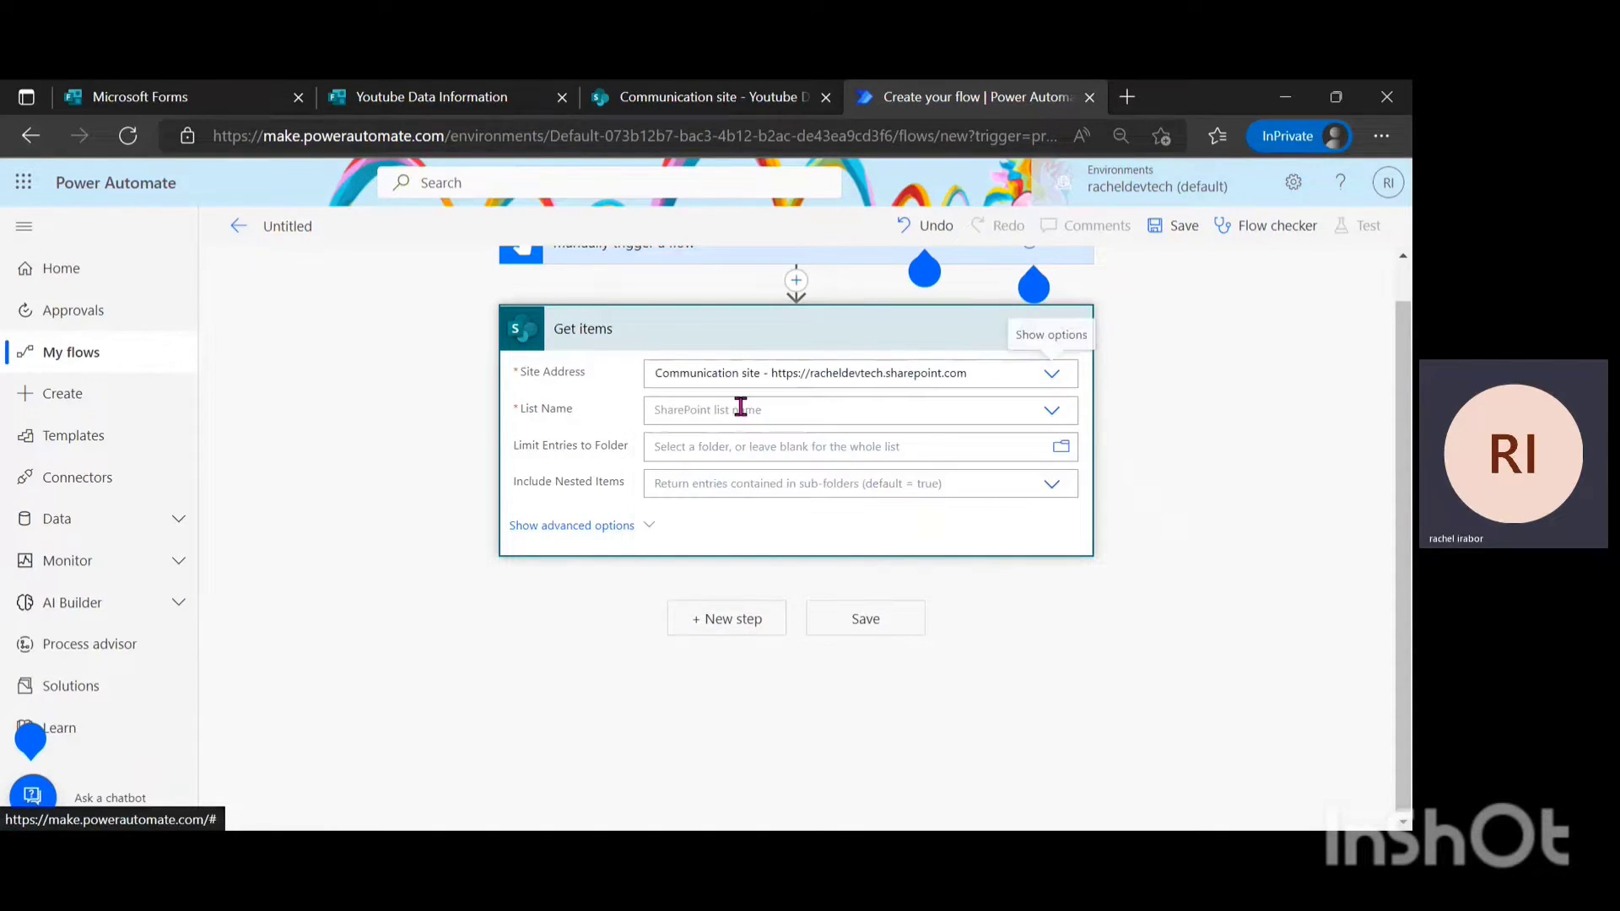
click(722, 412)
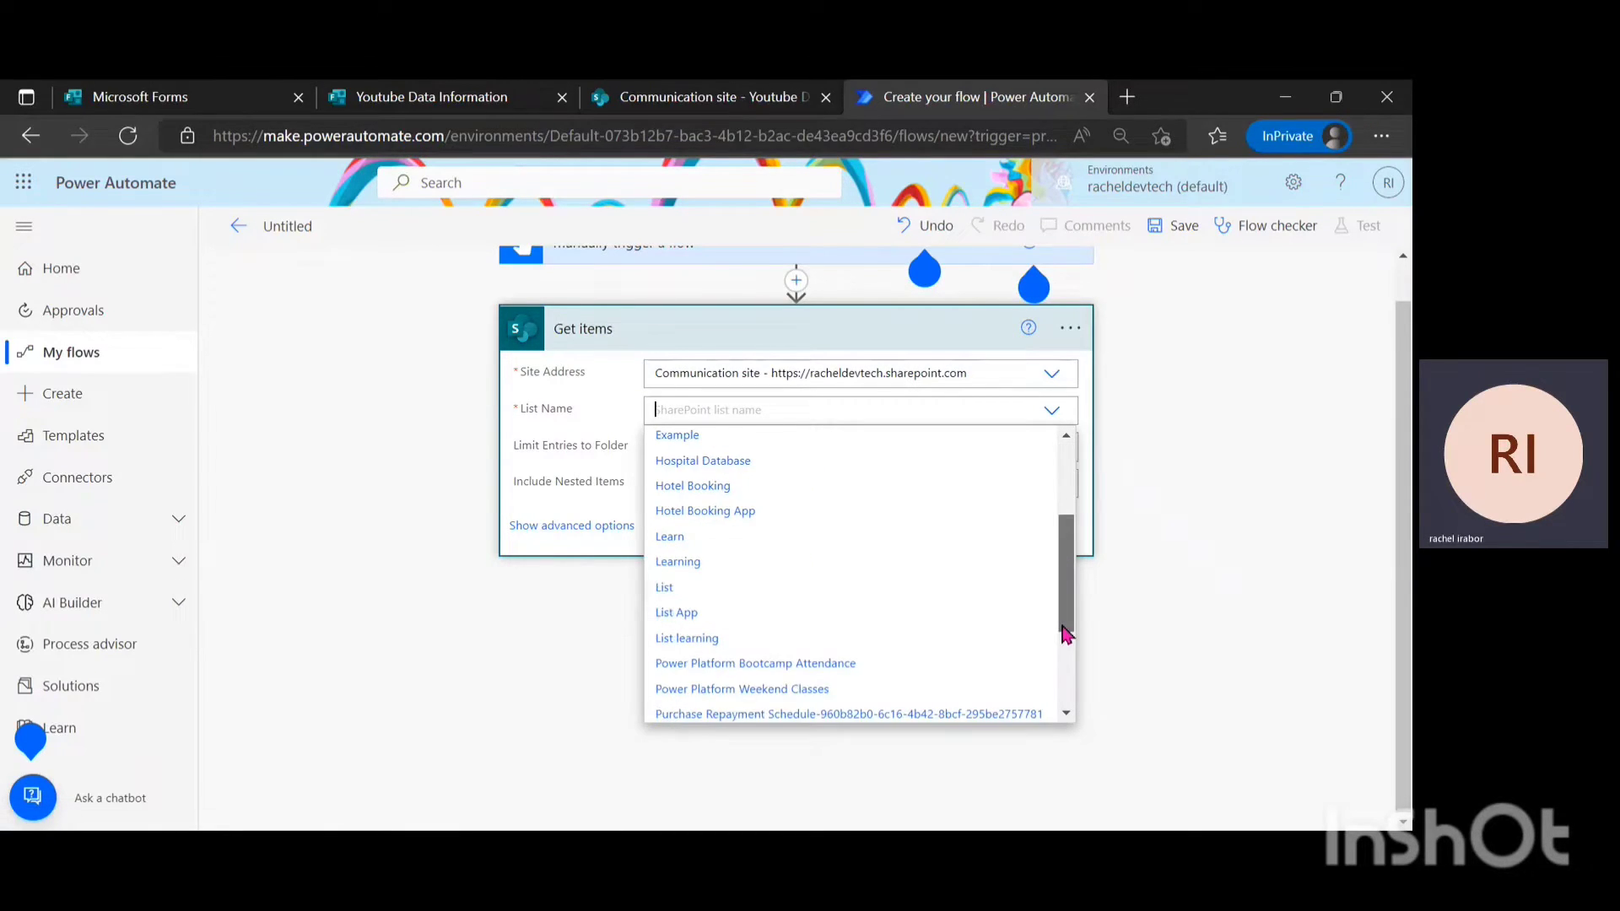
drag(1065, 635, 1058, 702)
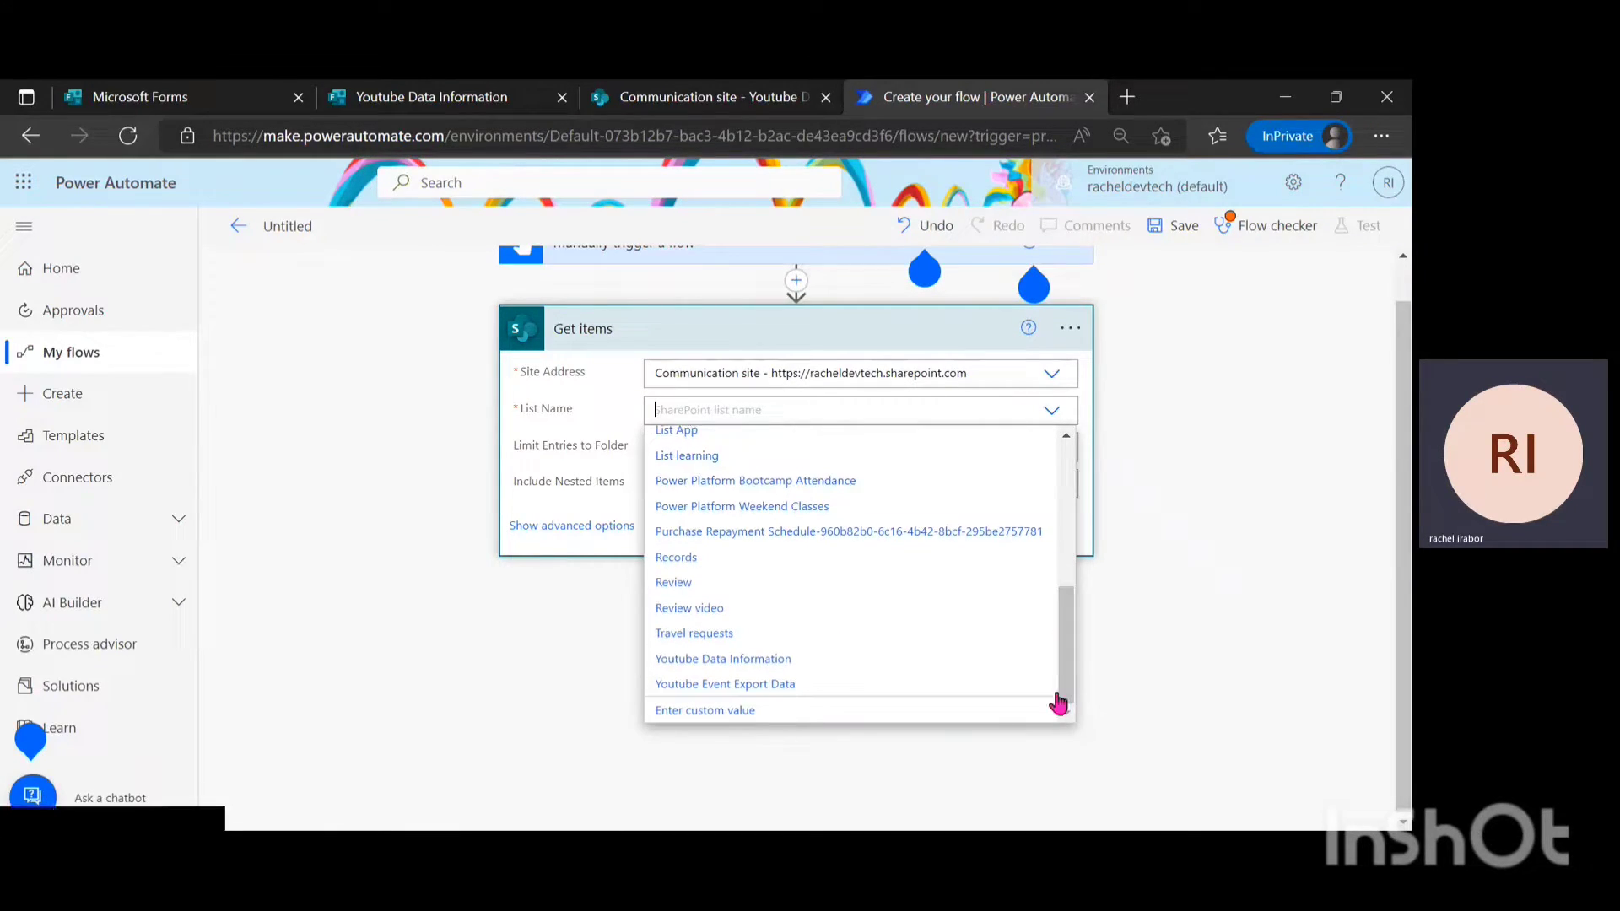
click(856, 660)
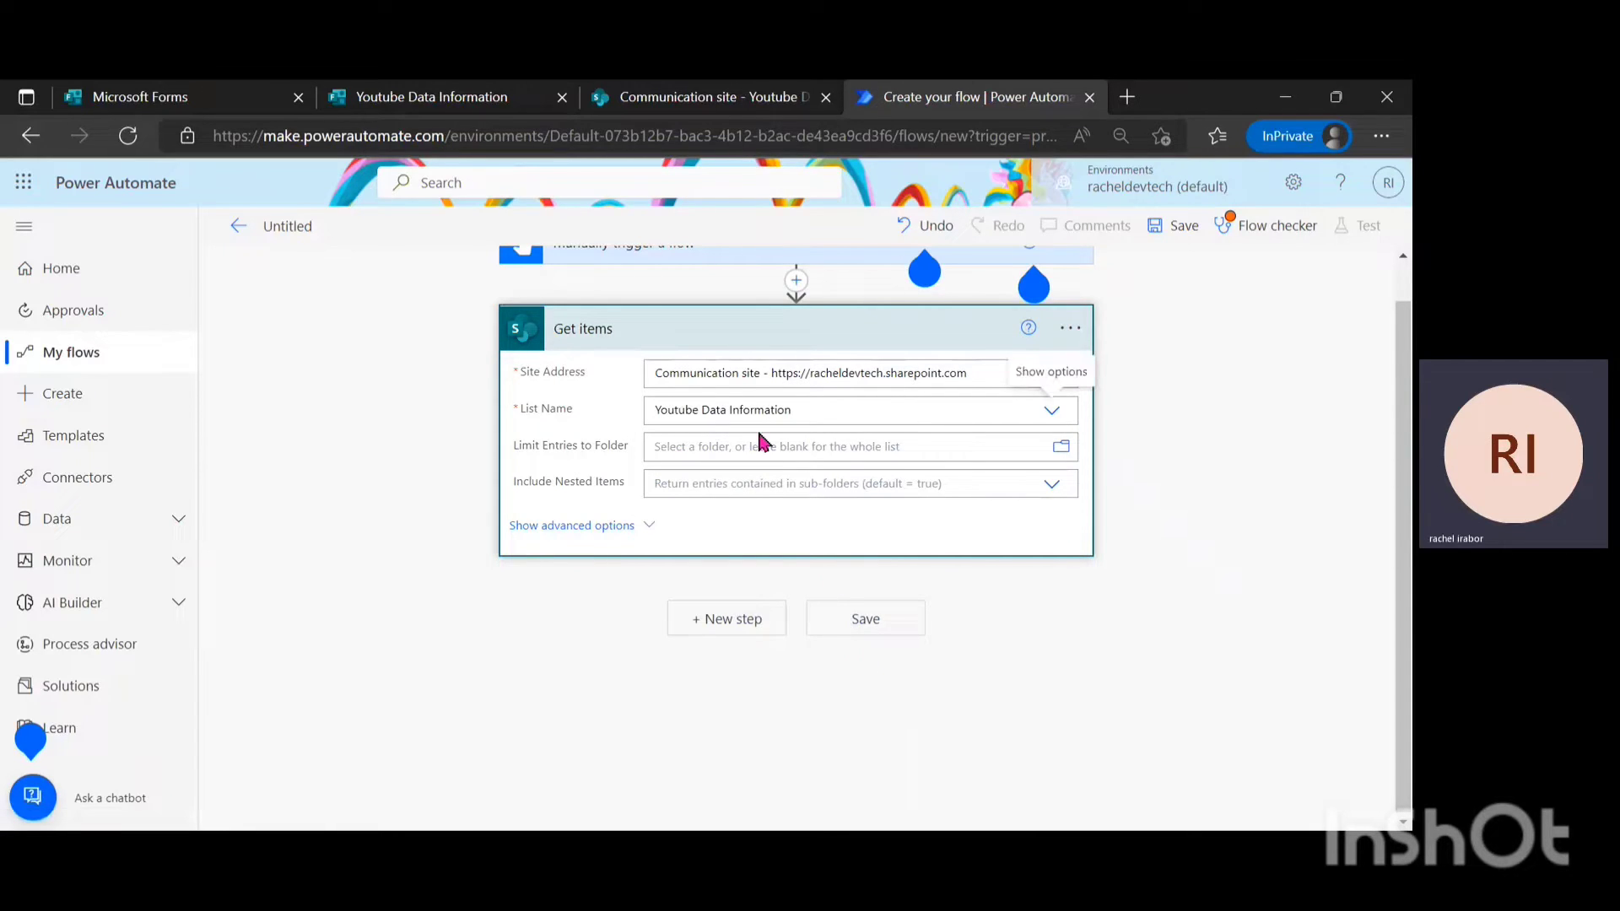
click(587, 529)
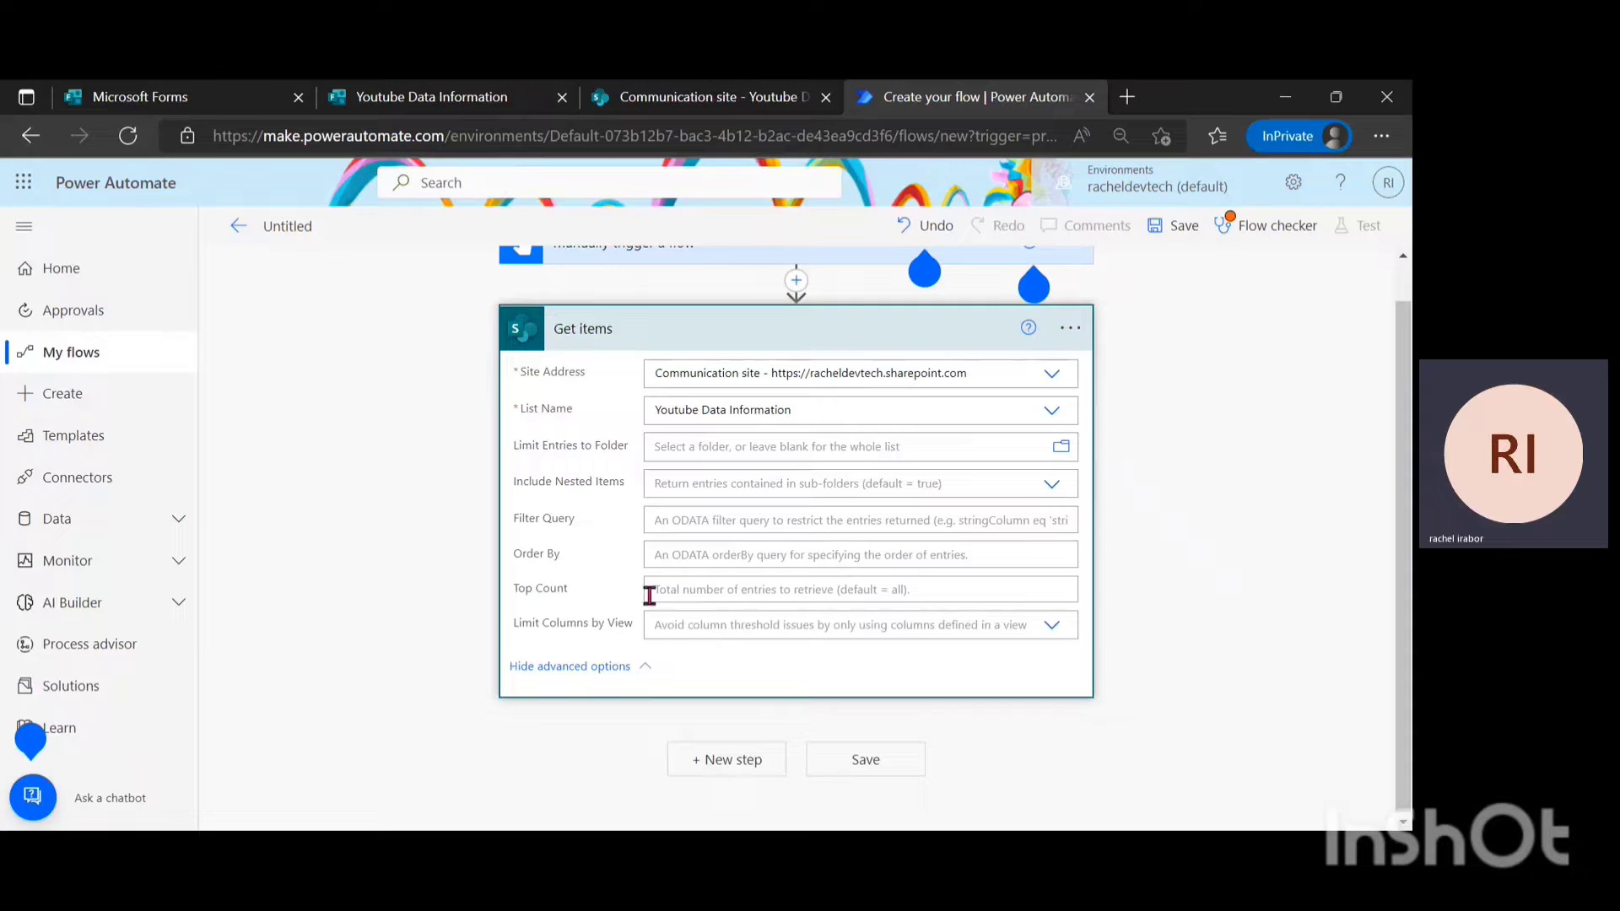
Hide Get items' advanced options and add Office 365 Outlook's Send an email (V2) step.
click(619, 668)
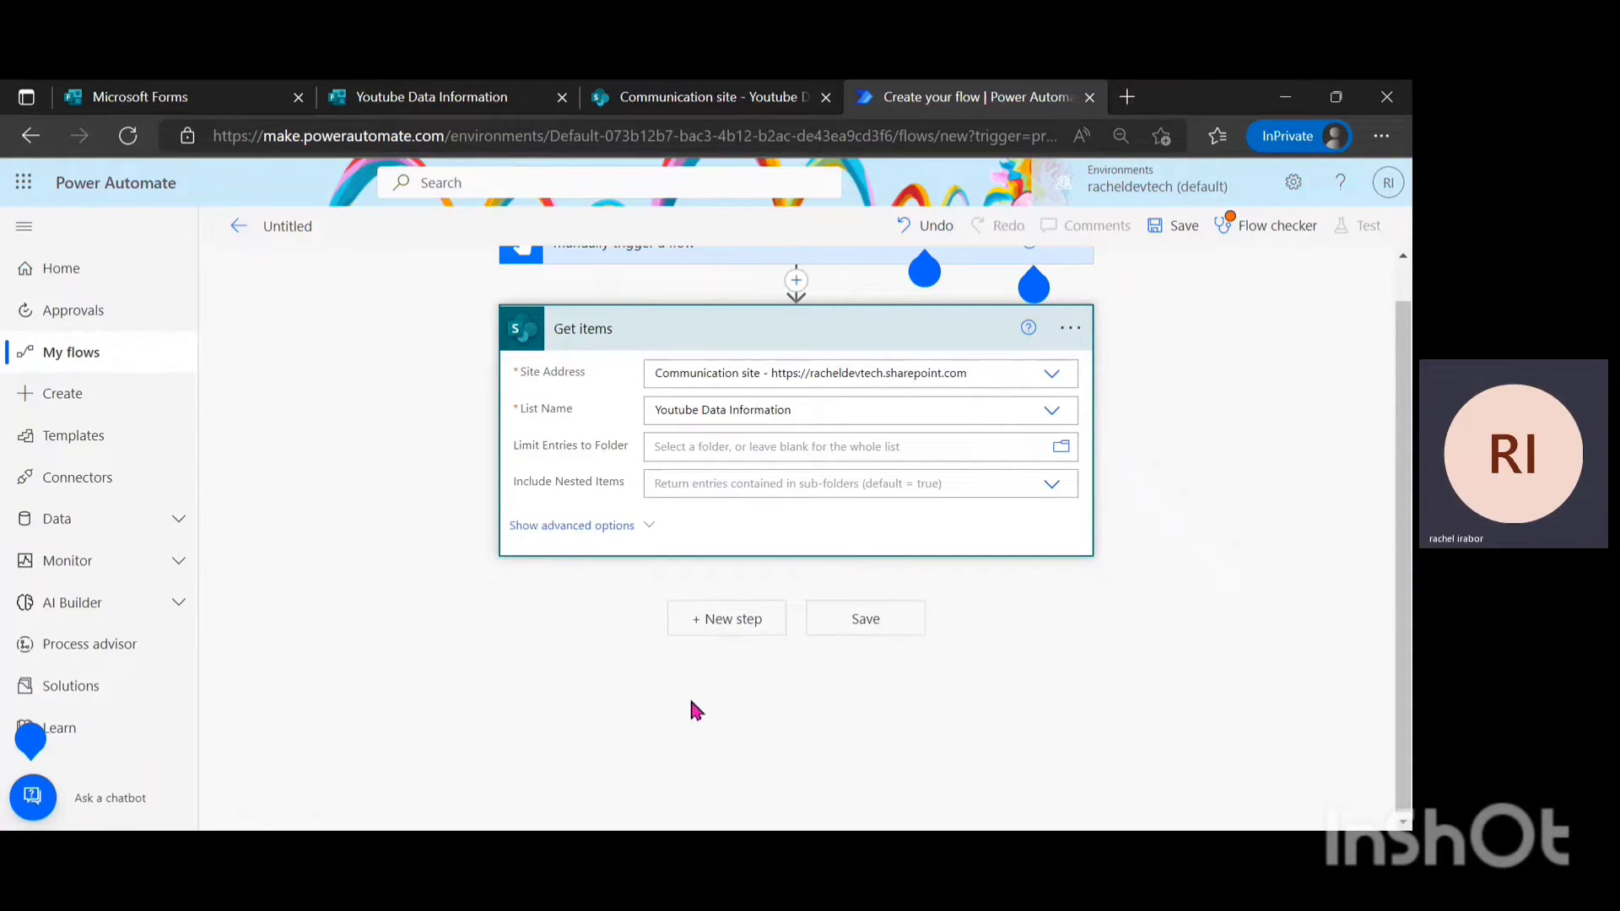
click(707, 619)
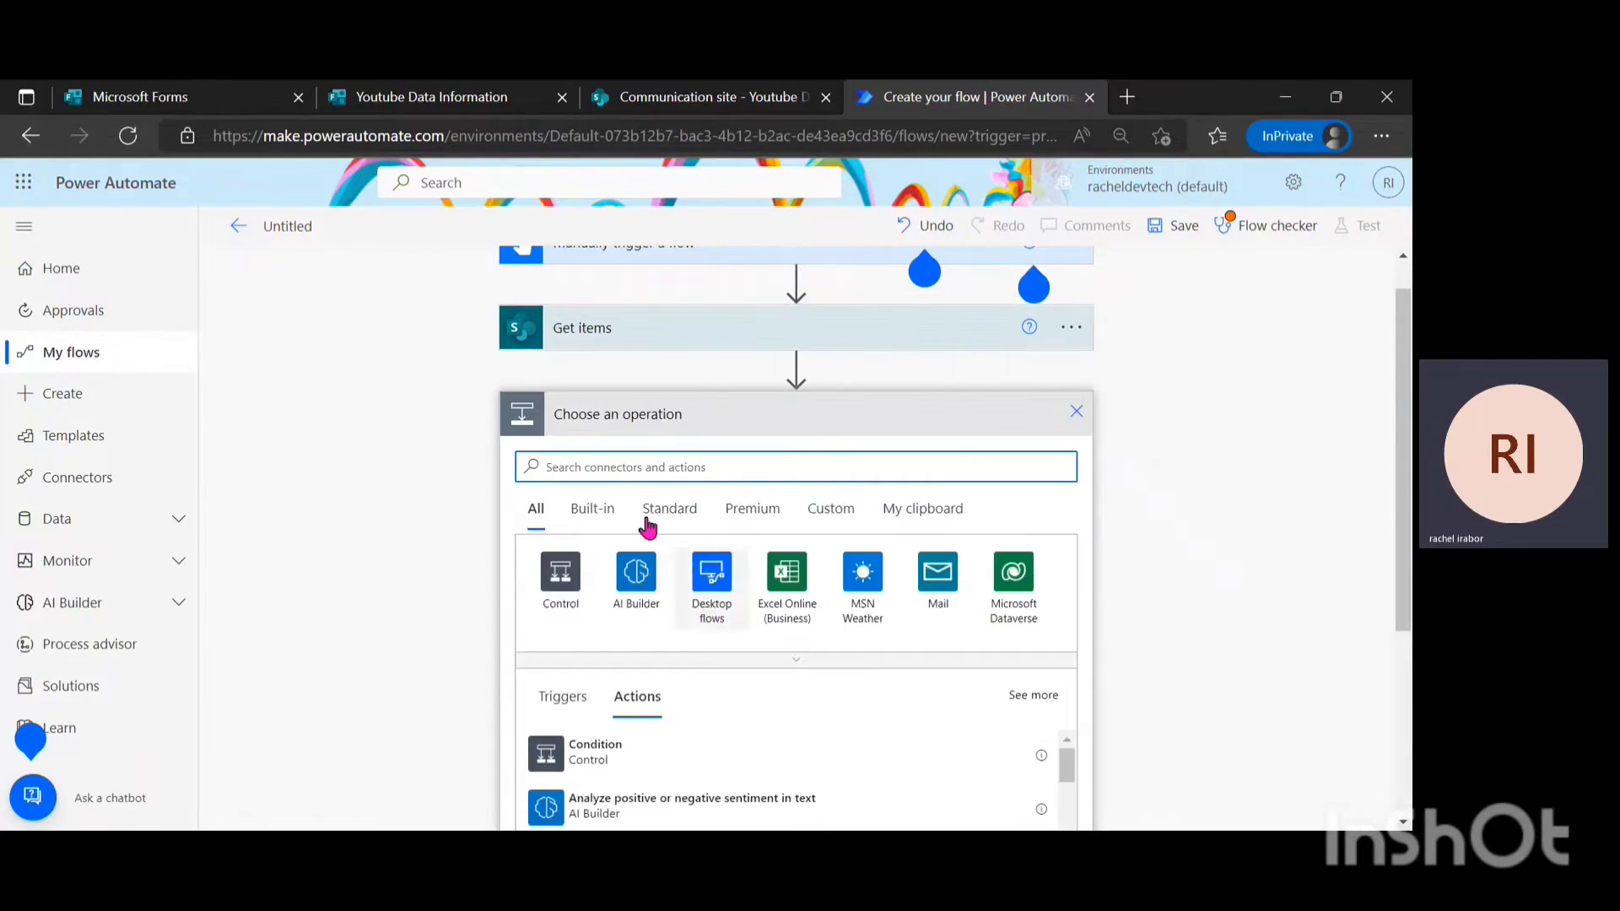
text(s)
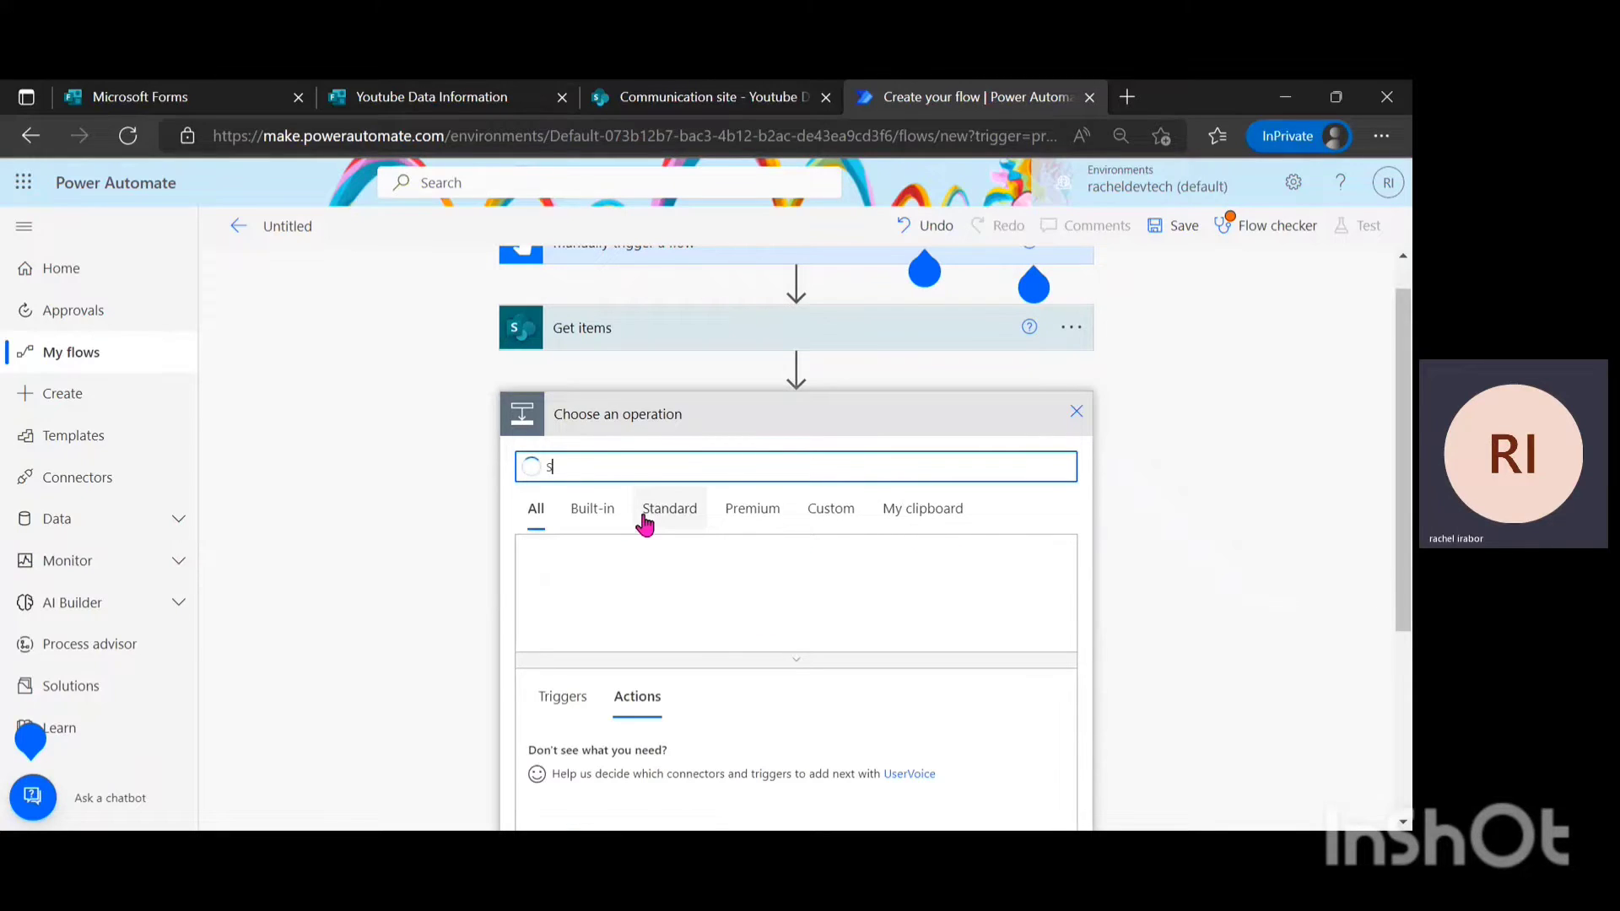
text(end an)
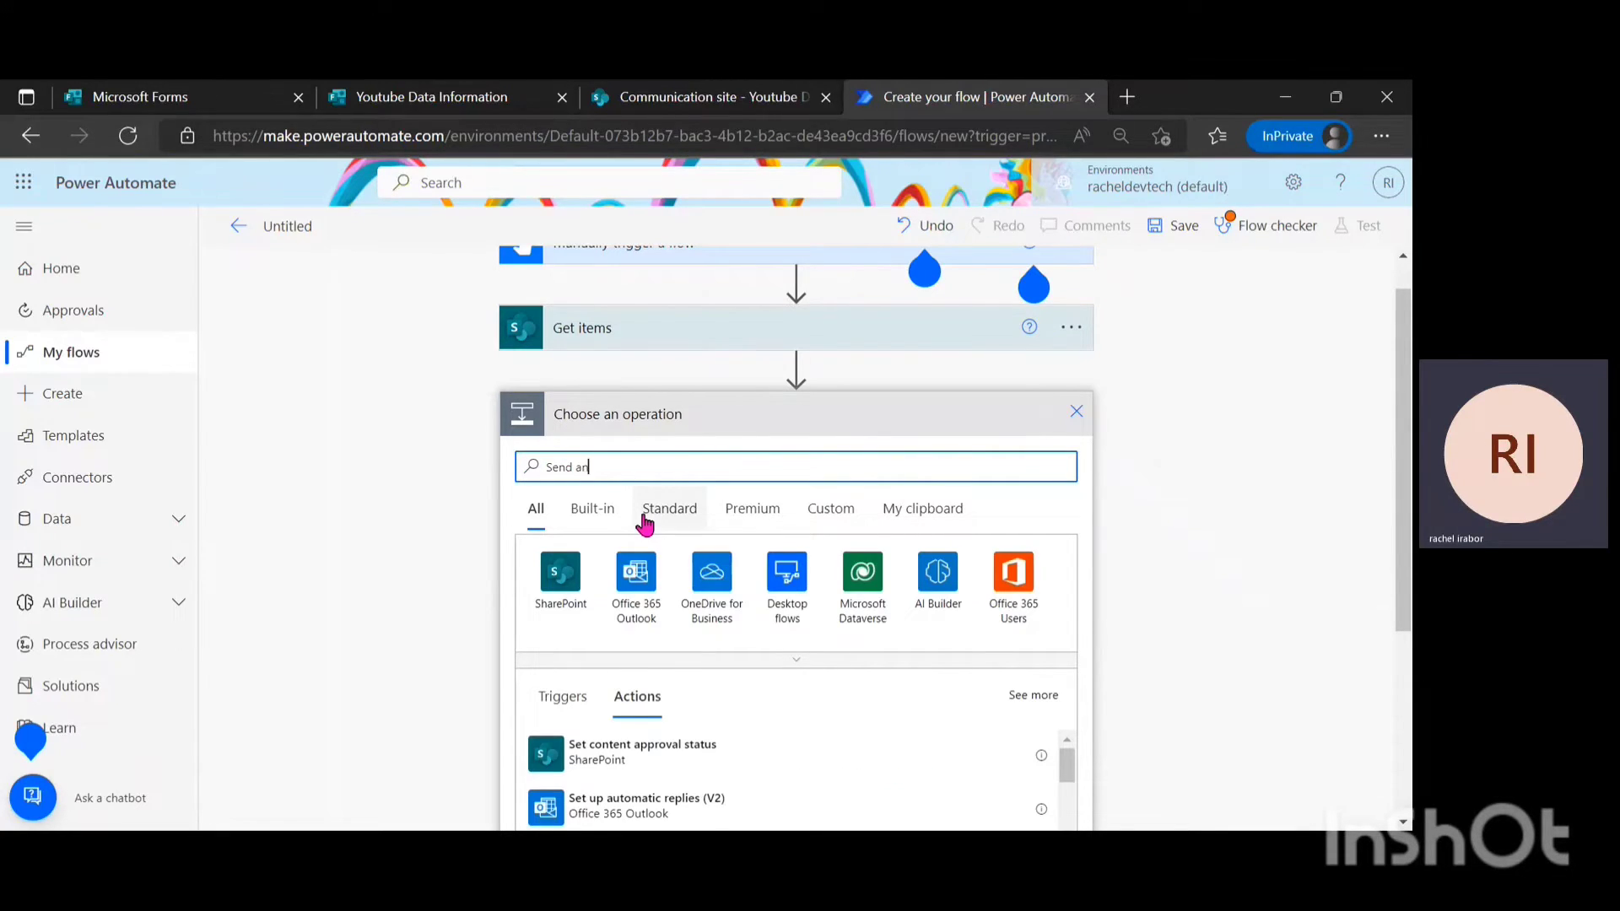
text( email)
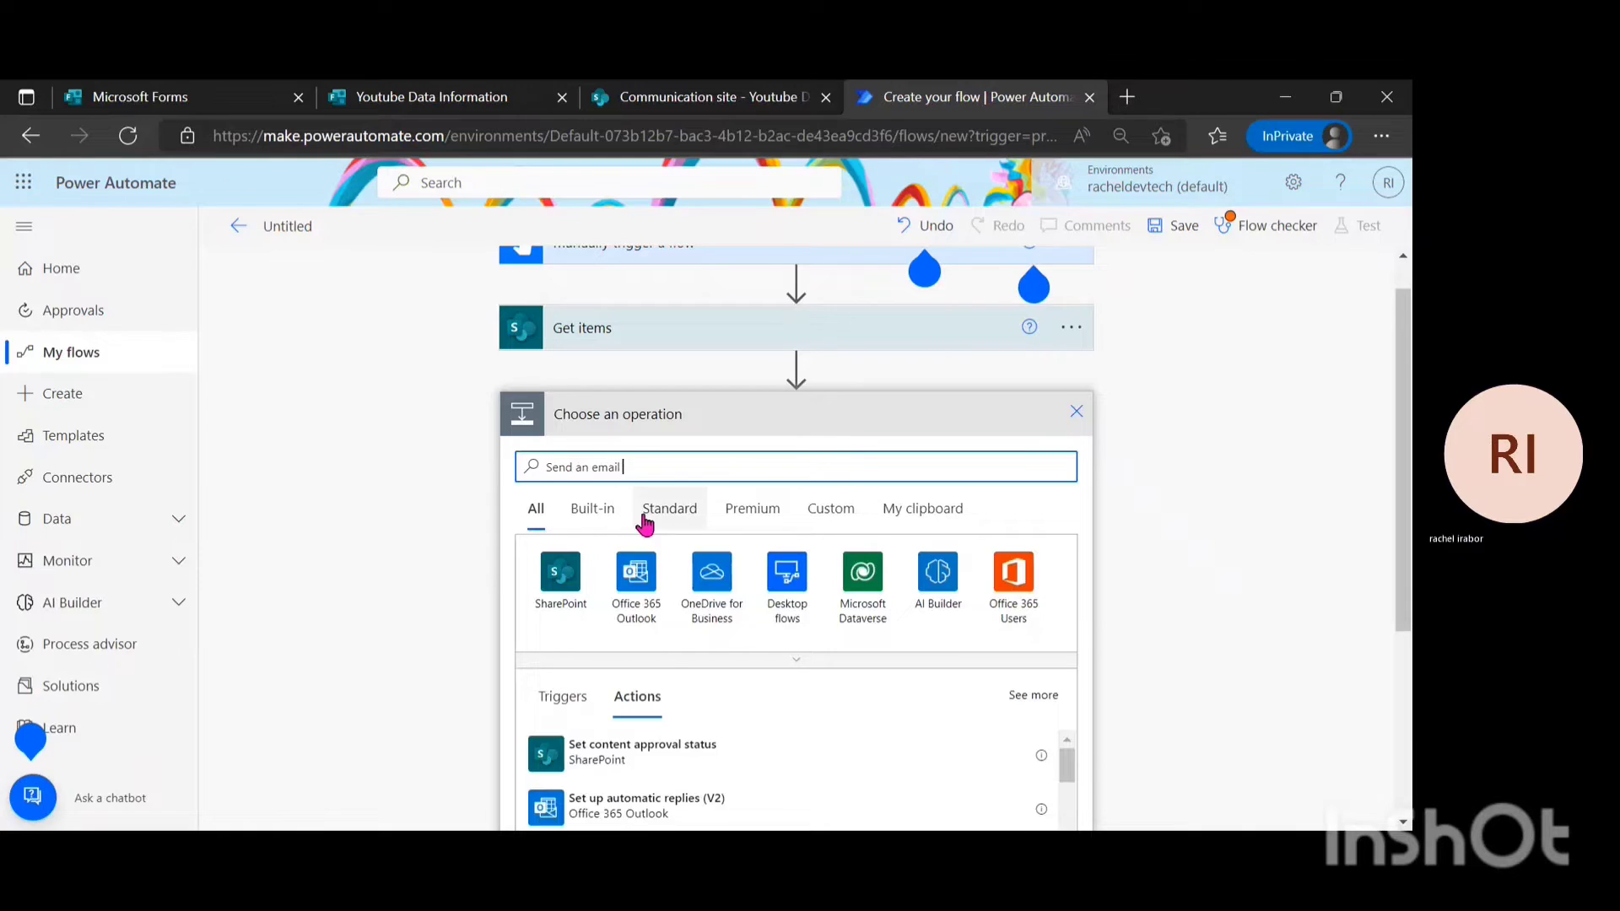
scroll(1024, 621, down, 3)
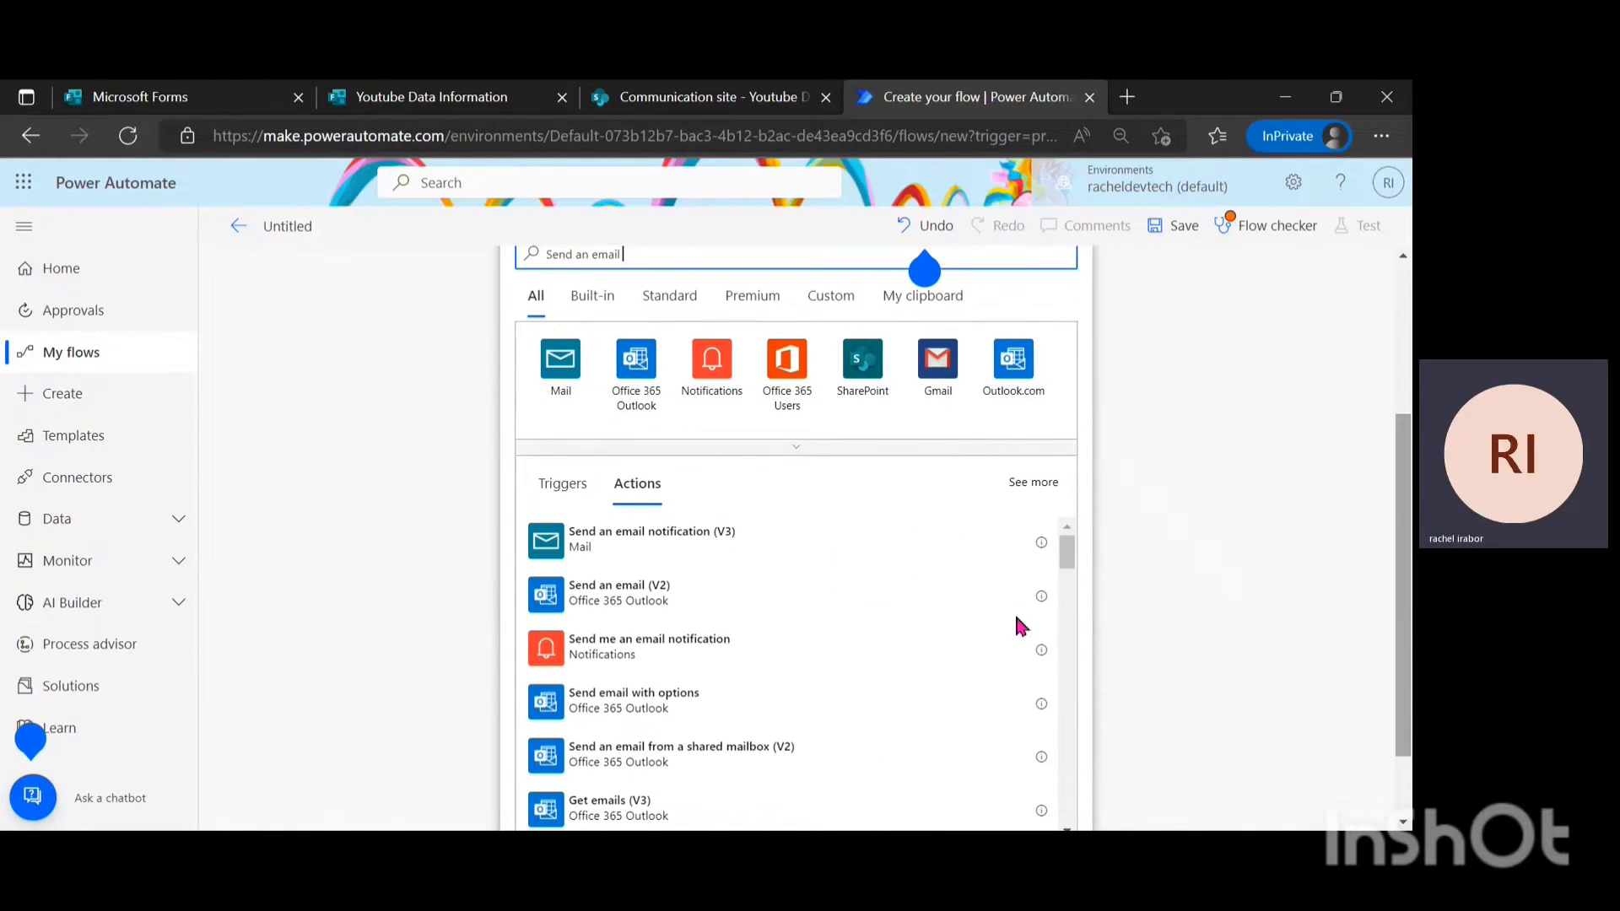
click(617, 604)
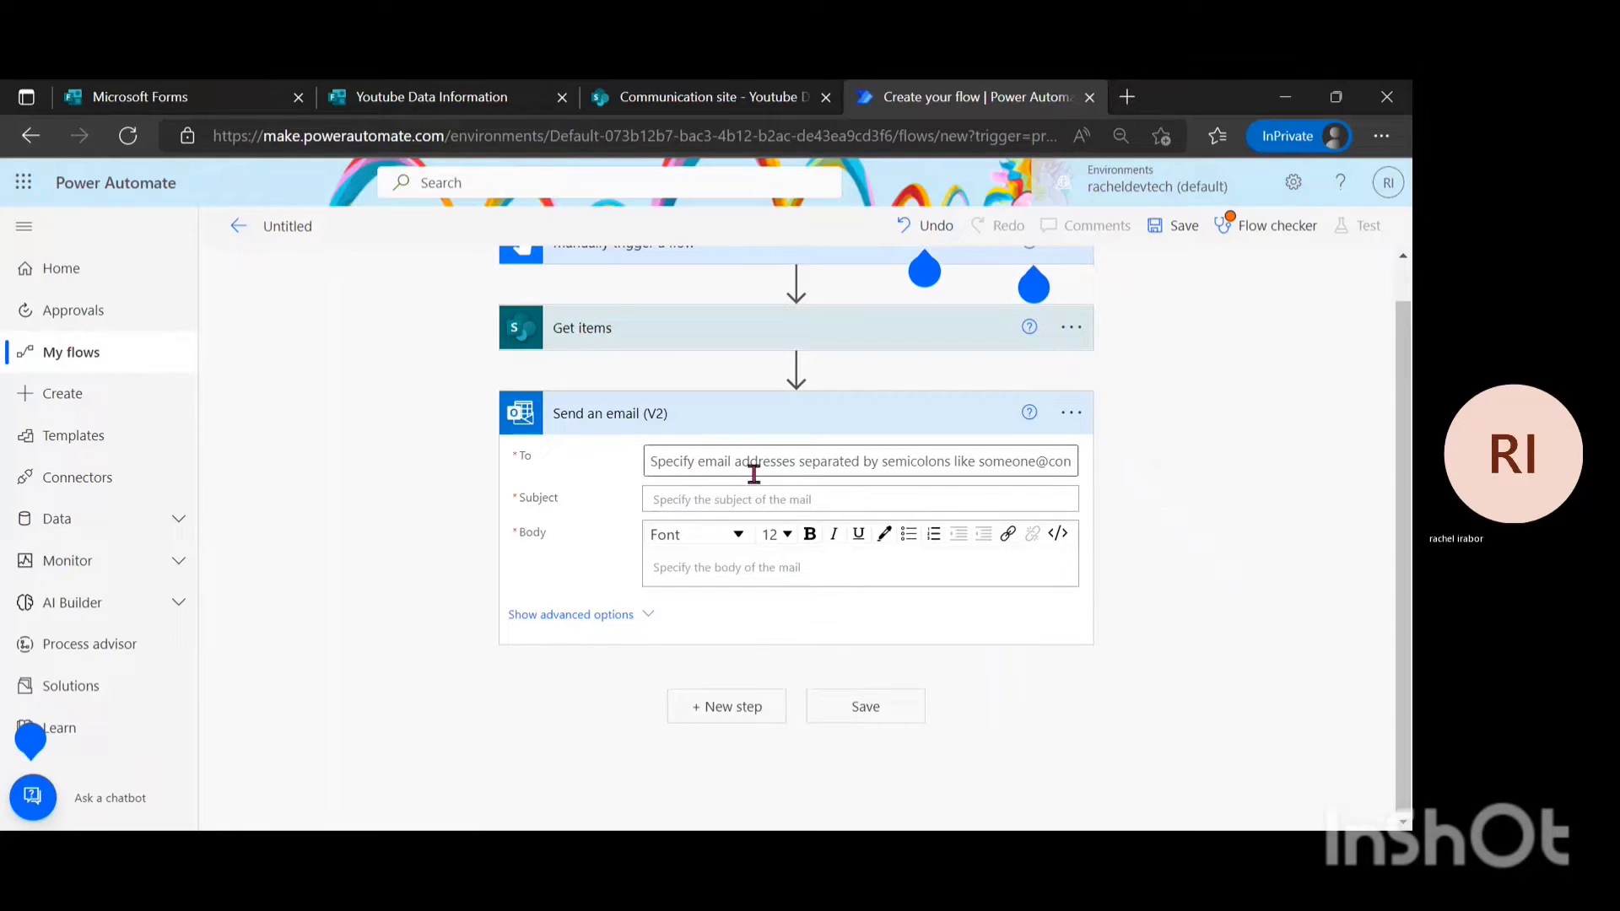
Show dynamic content for the To field and check the SharePoint list's columns.
click(754, 466)
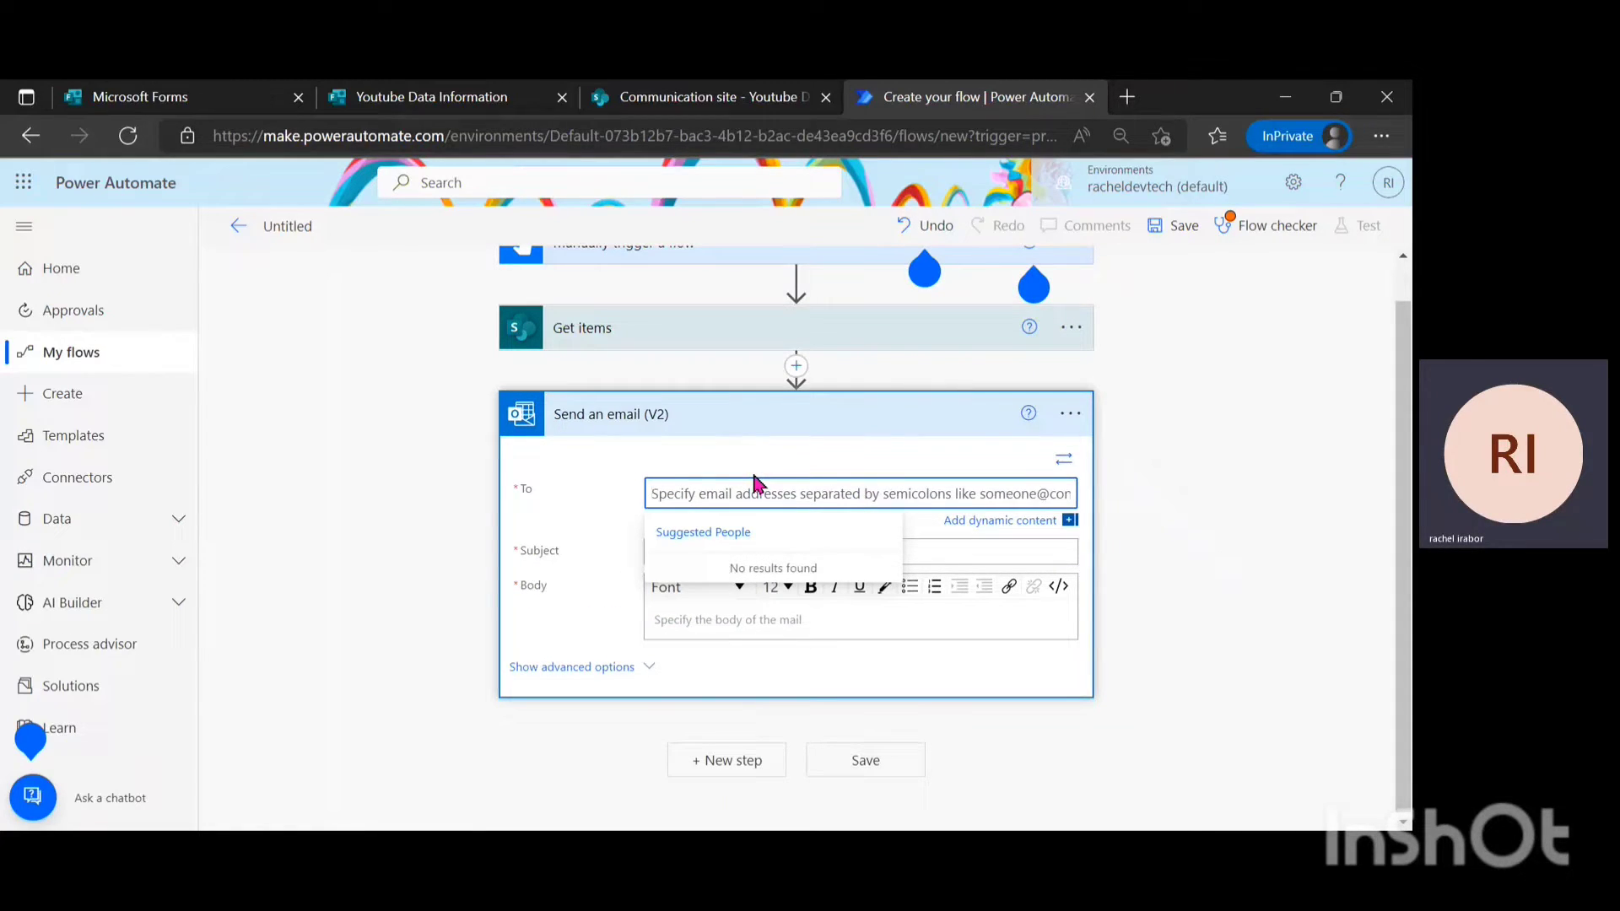
click(977, 523)
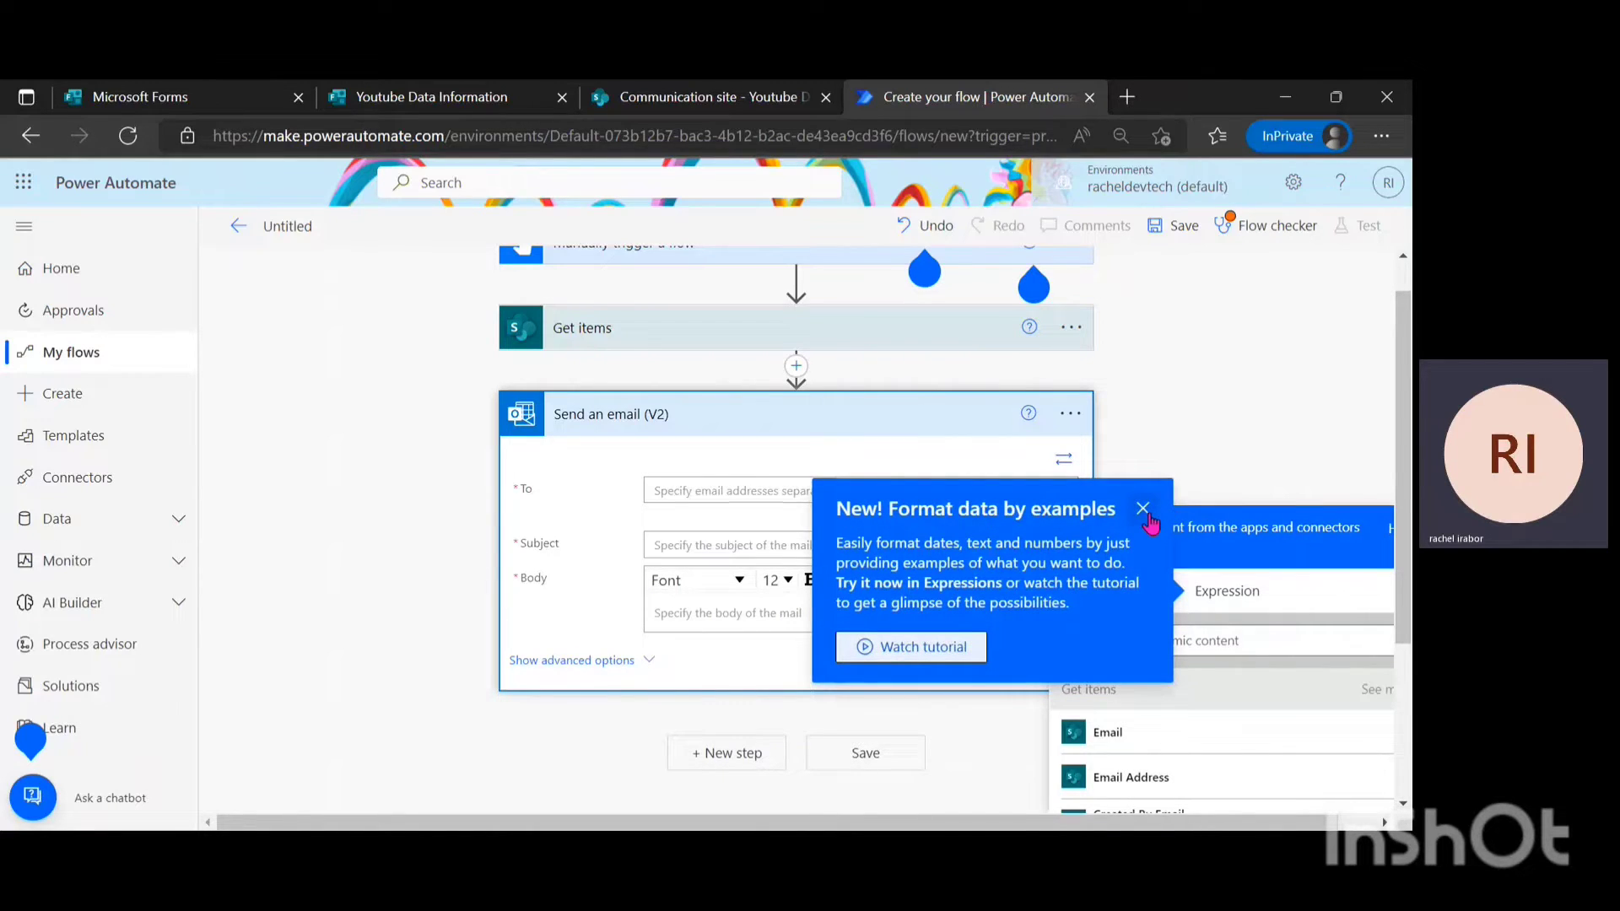
click(1144, 510)
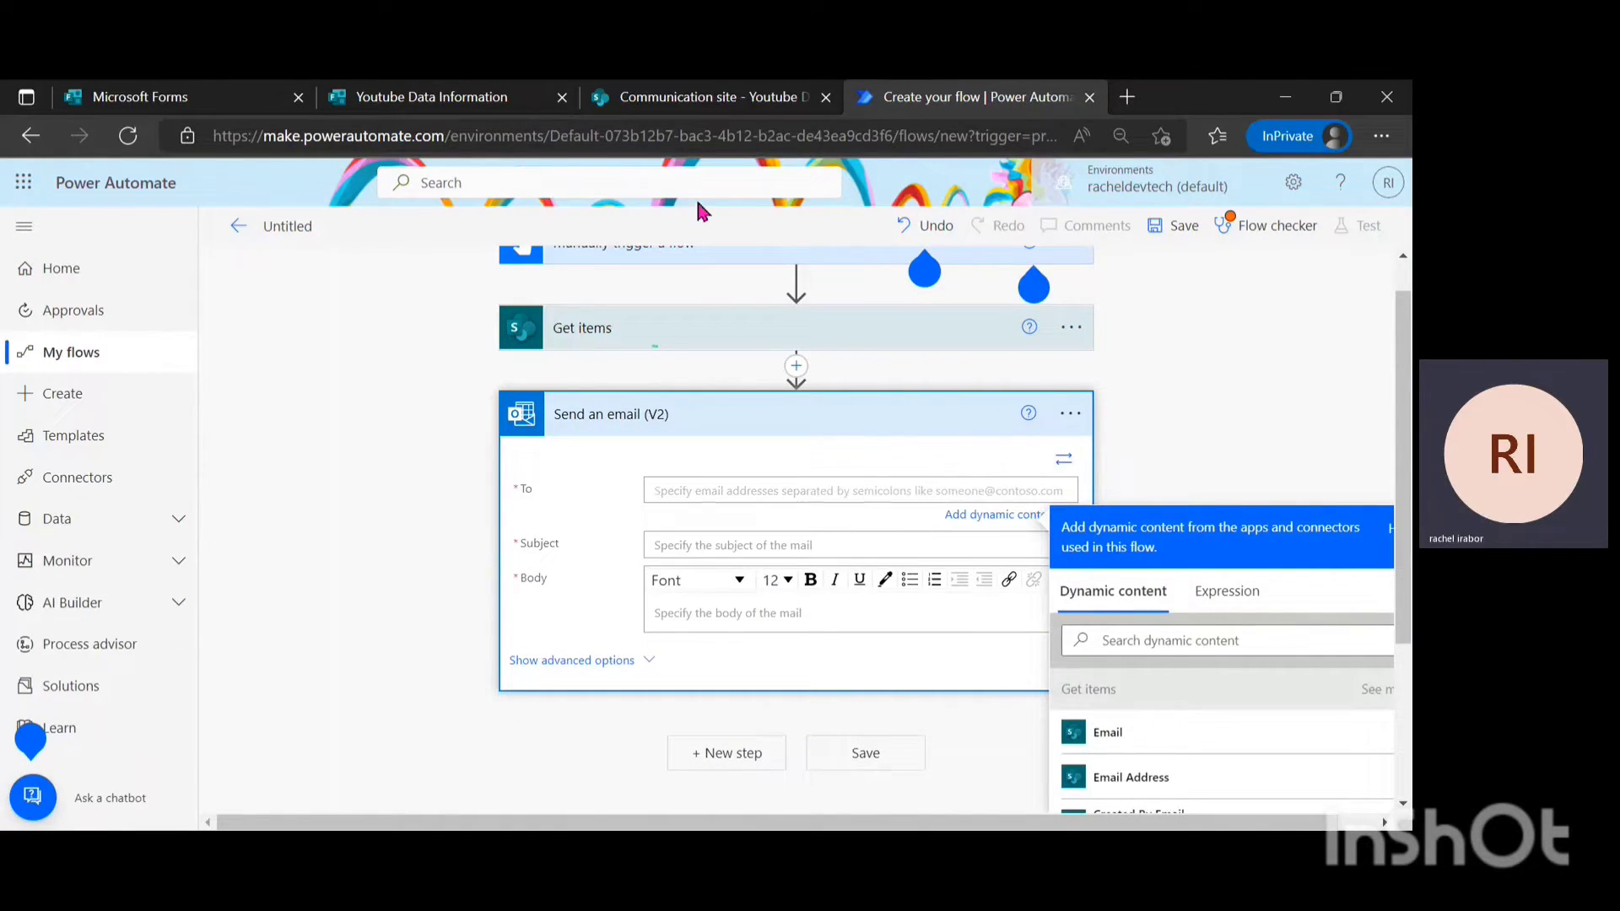
click(677, 92)
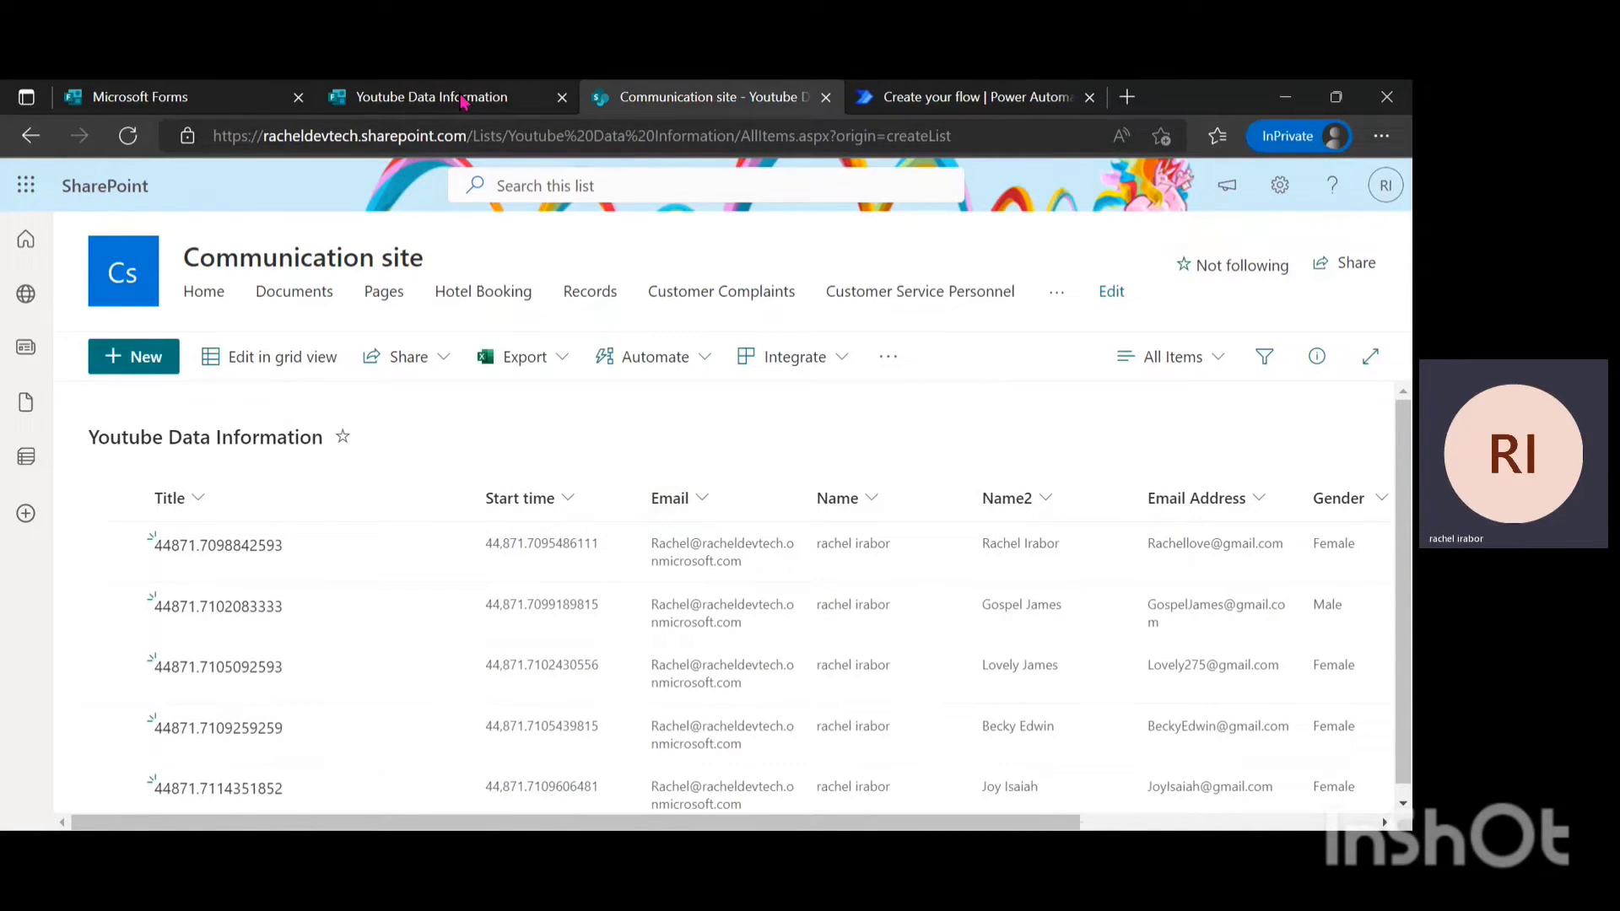
click(962, 96)
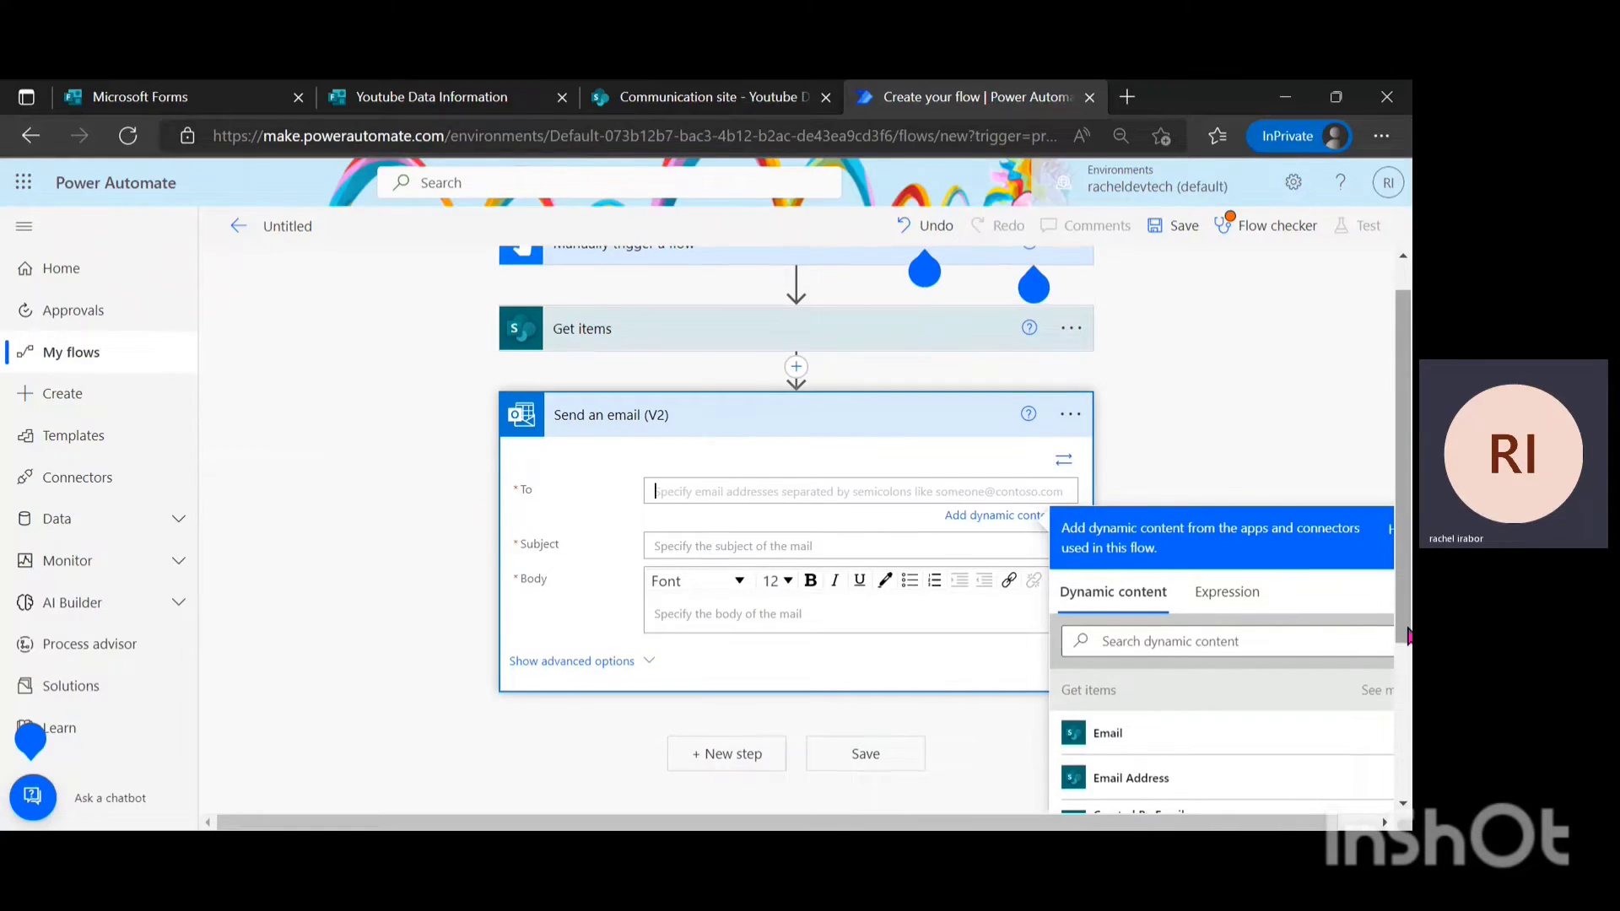
Fill To with each item's Email, wrapping the email in Apply to each, then go to Subject.
scroll(1403, 507, down, 1)
scroll(1198, 692, up, 1)
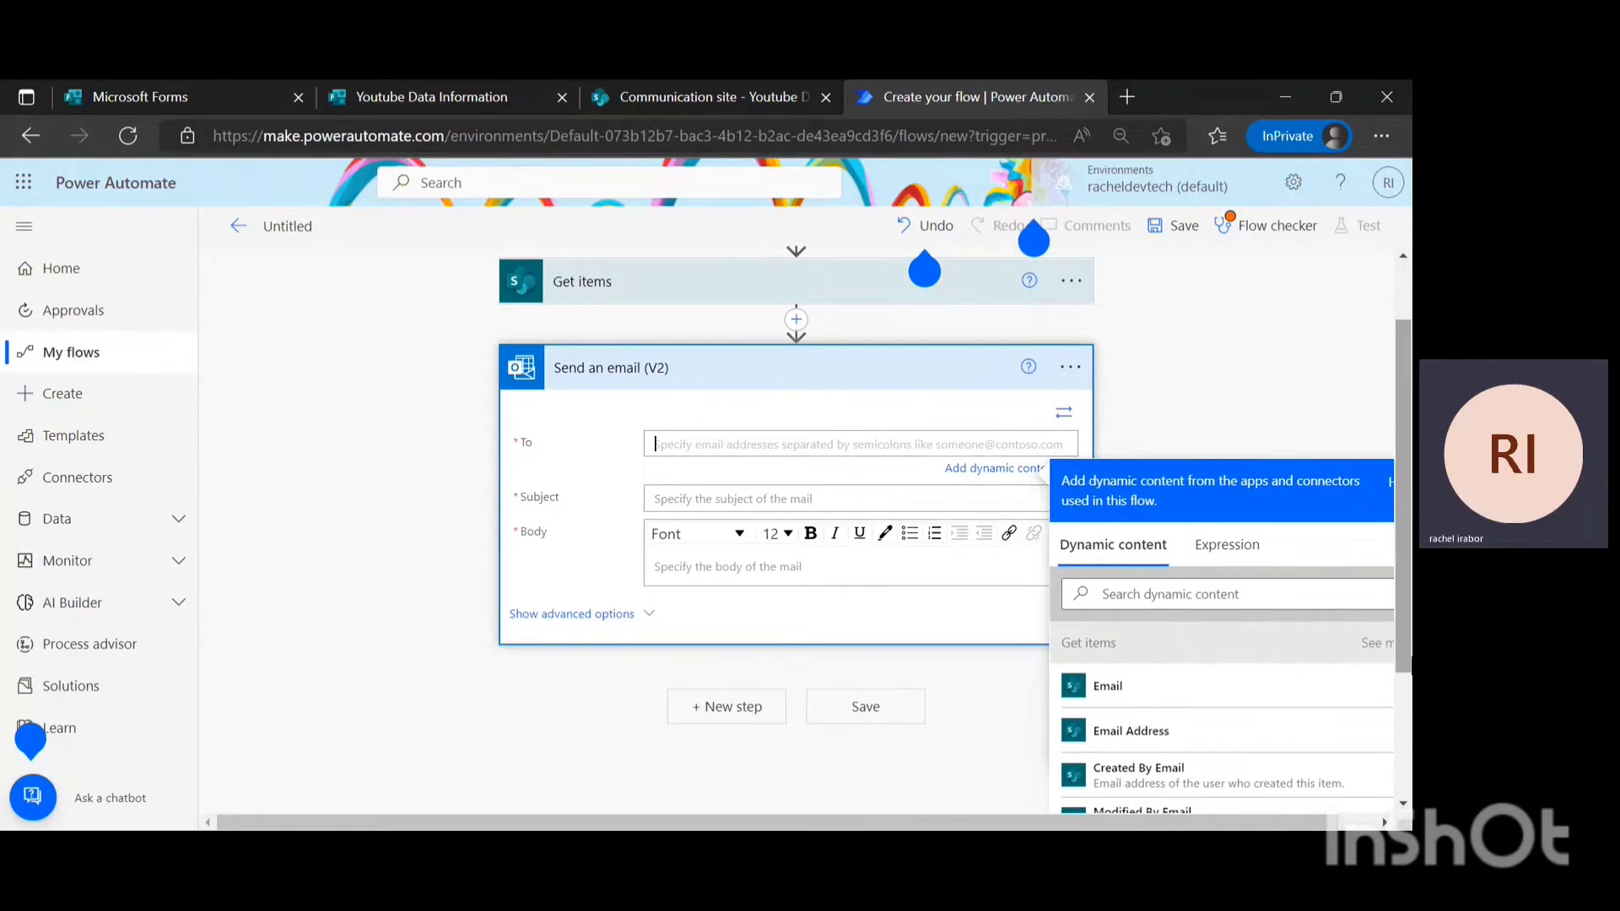
click(1180, 694)
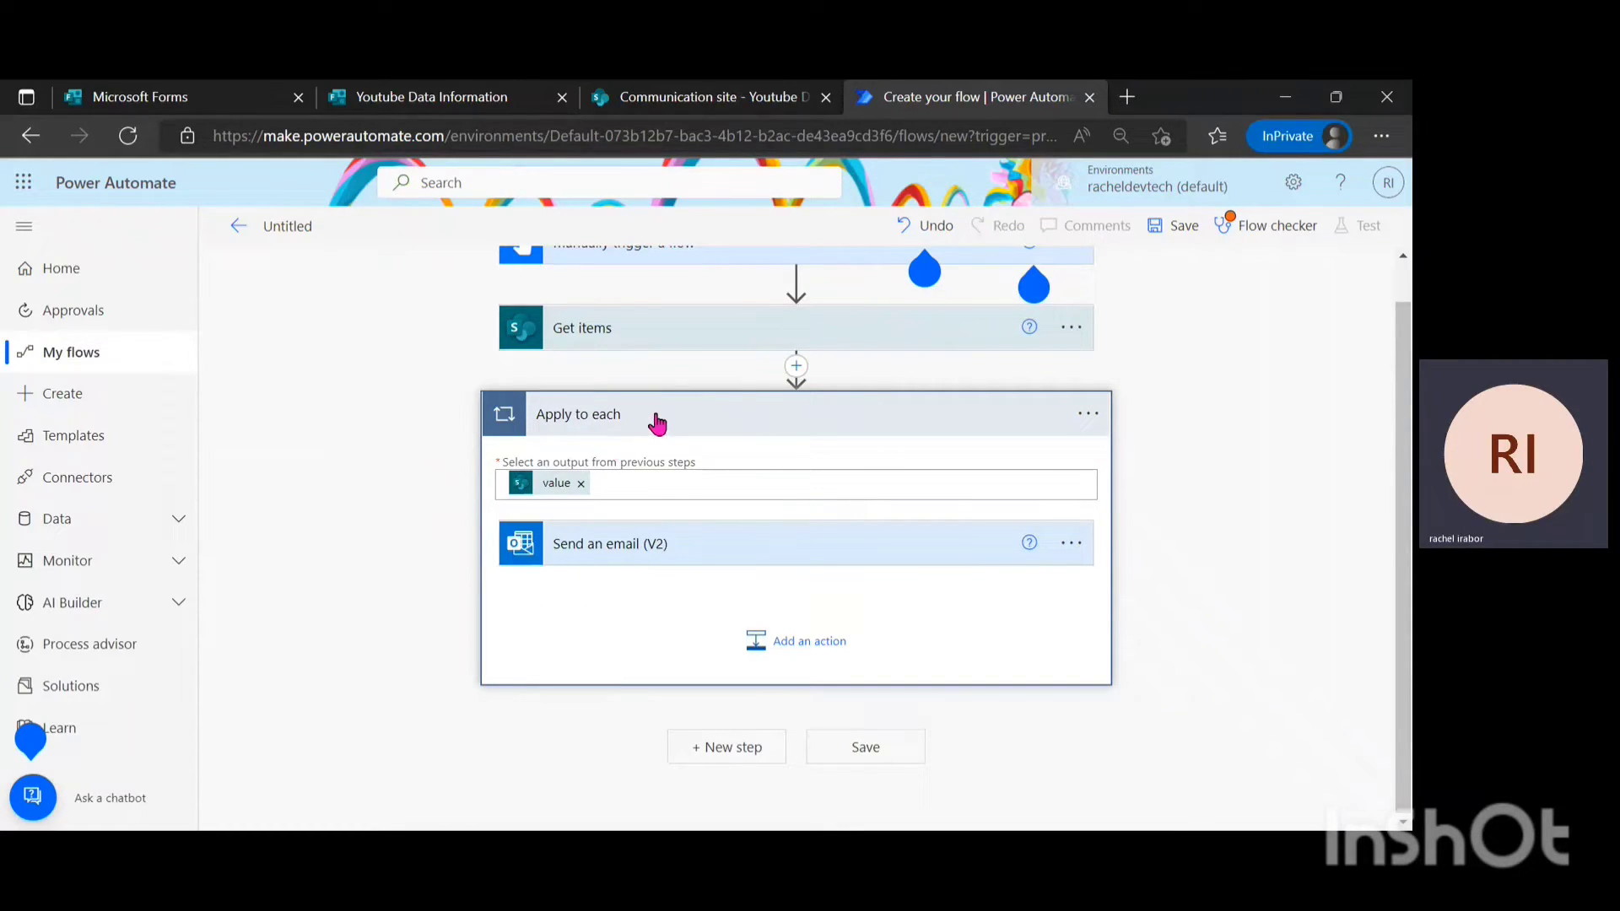
click(739, 553)
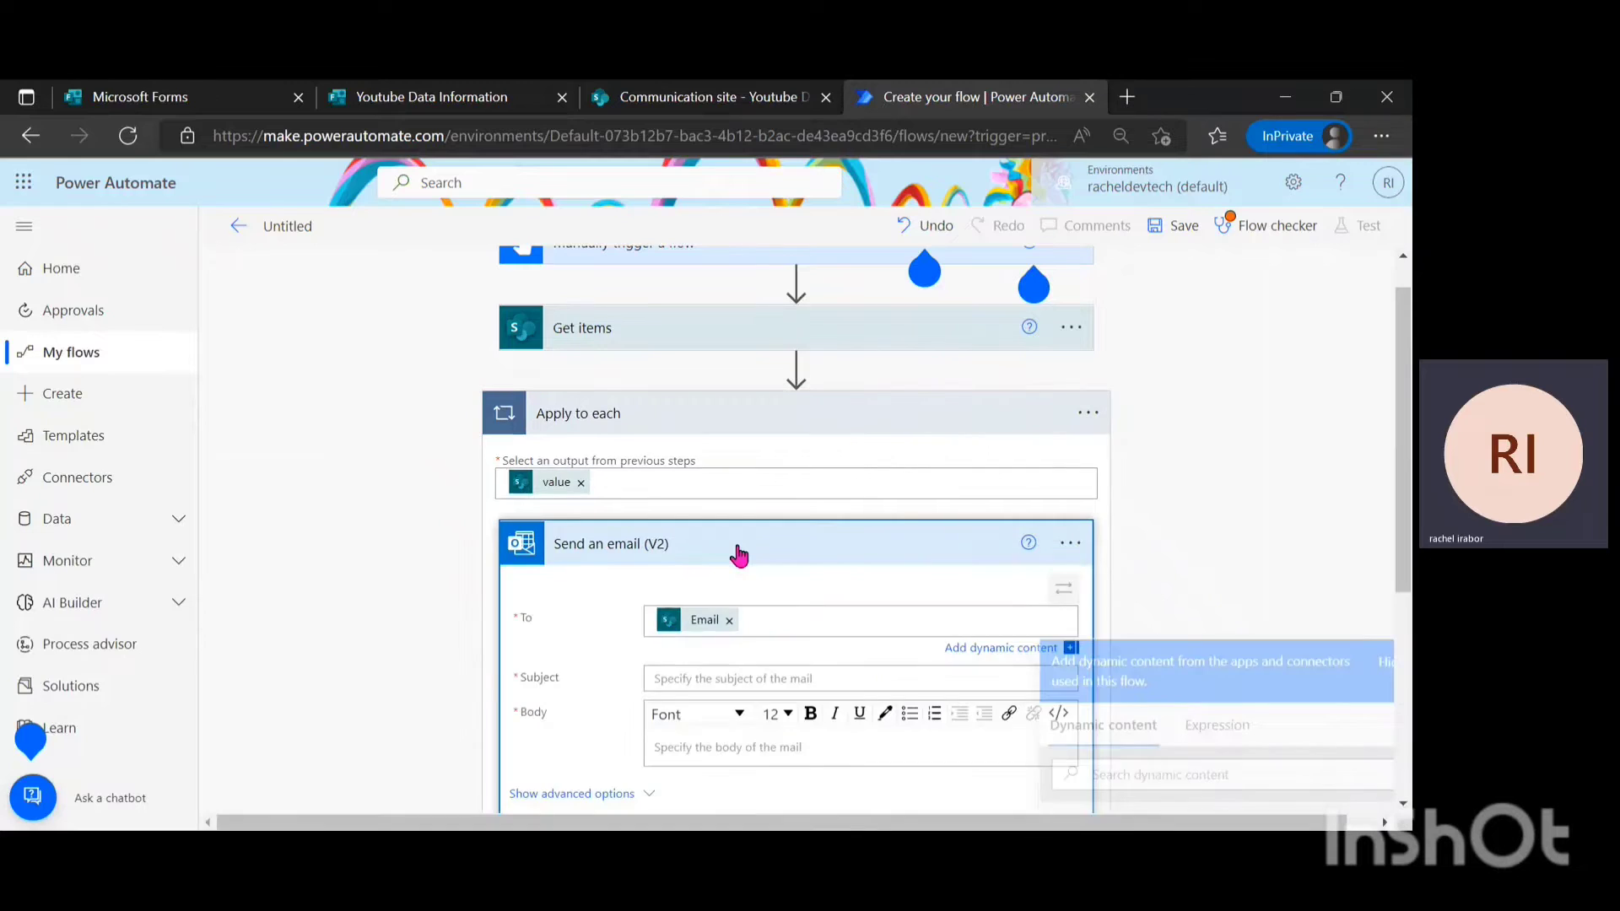
scroll(1336, 593, down, 3)
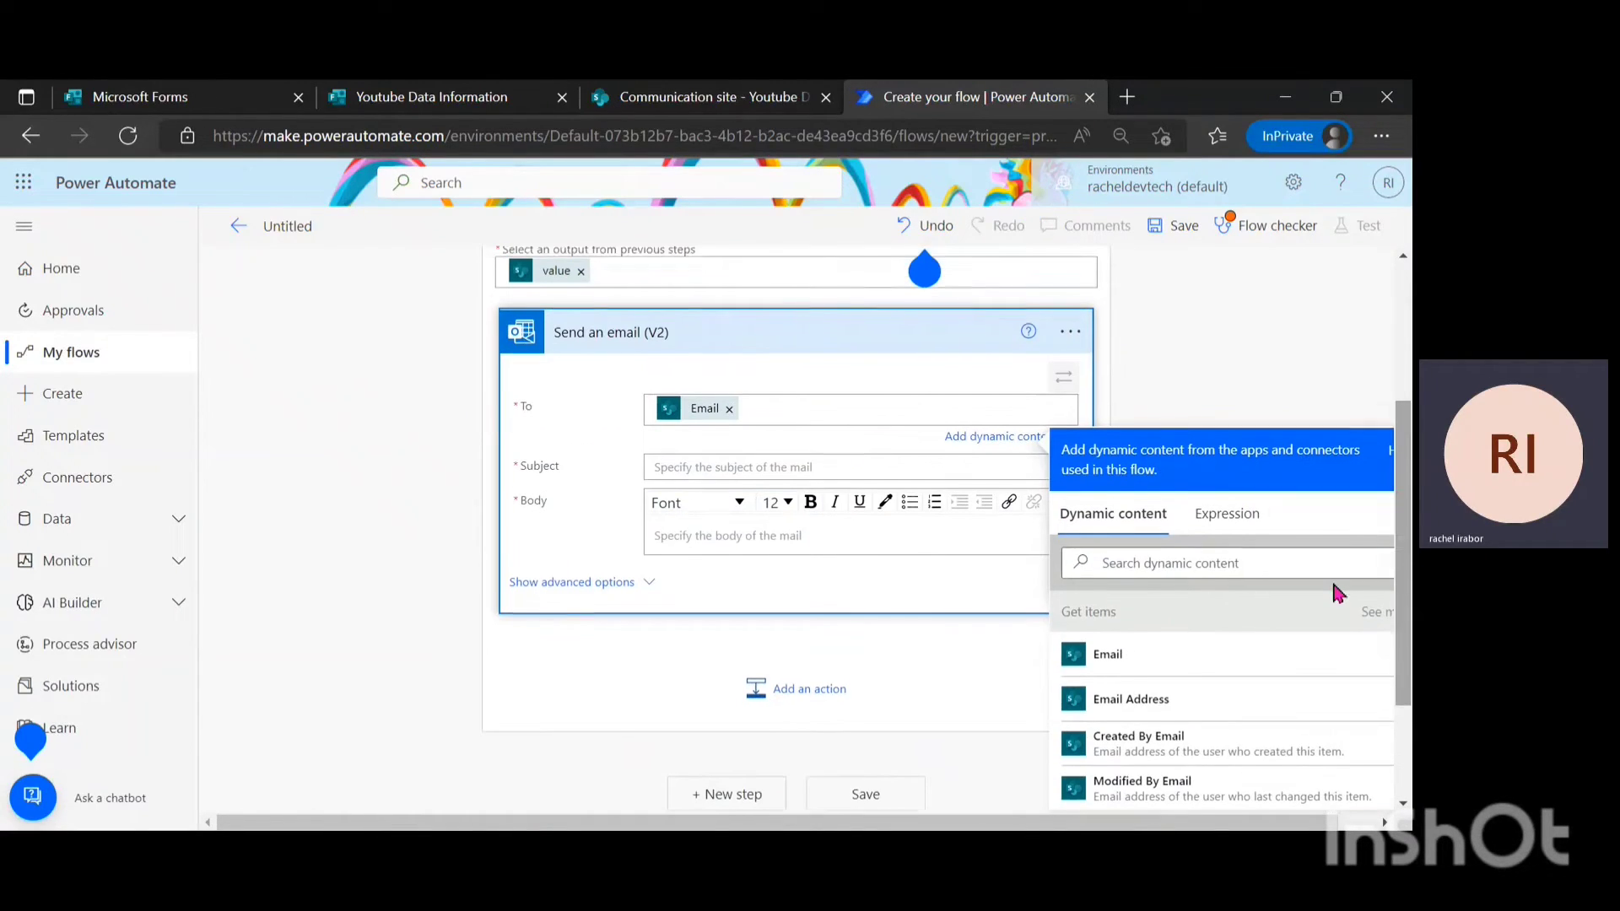
click(665, 466)
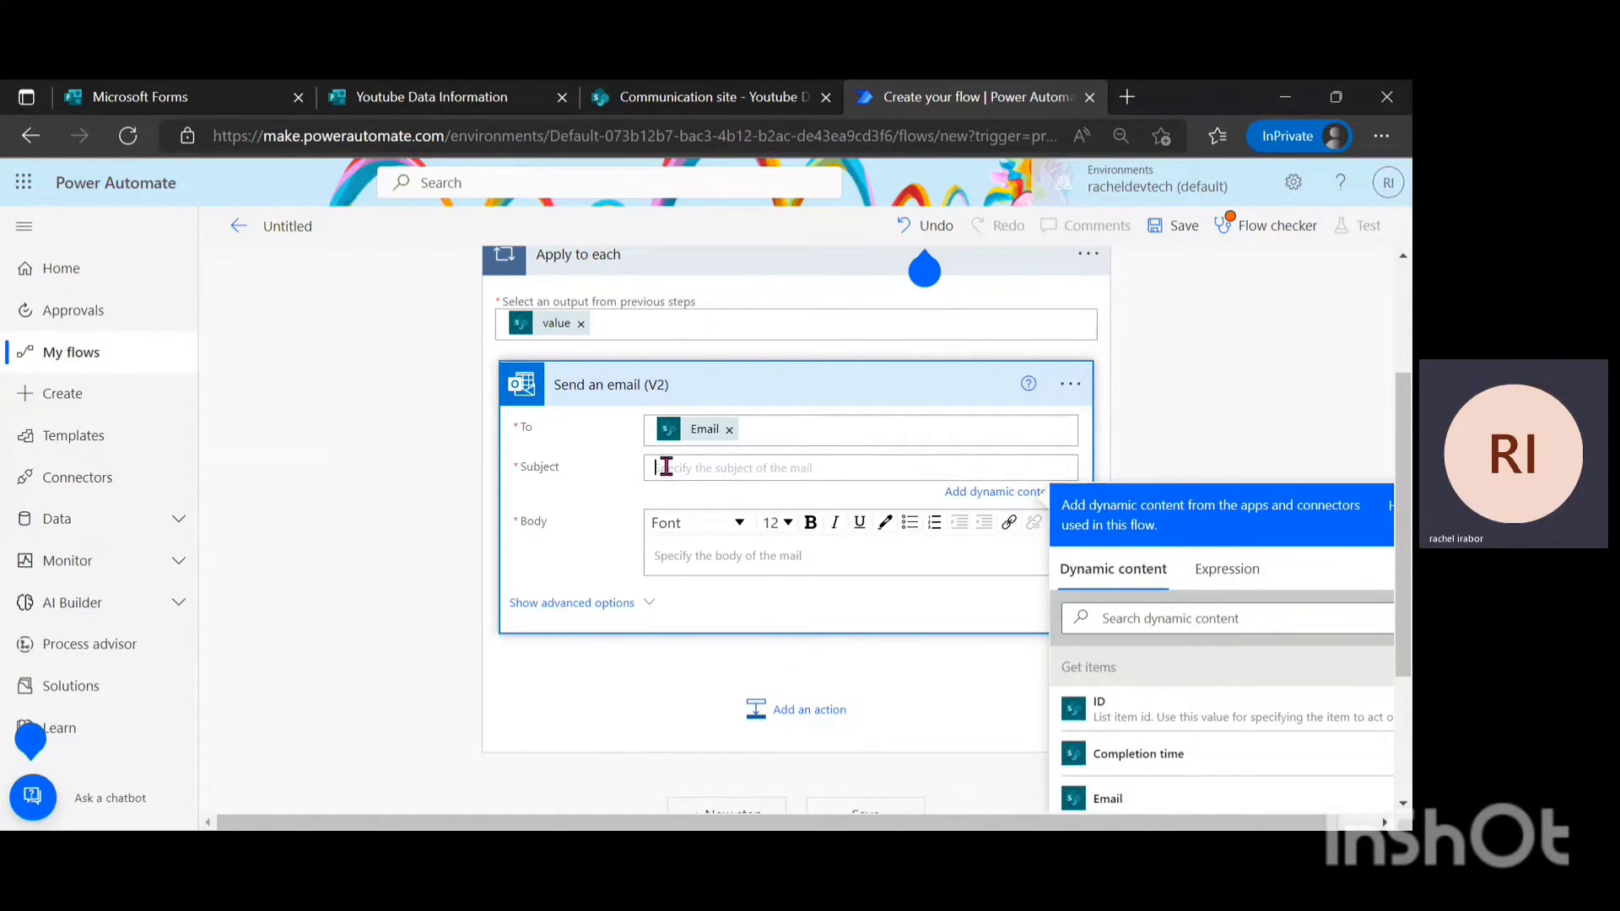
Enter 'Youtube Data Information' as the email subject.
text(Yo)
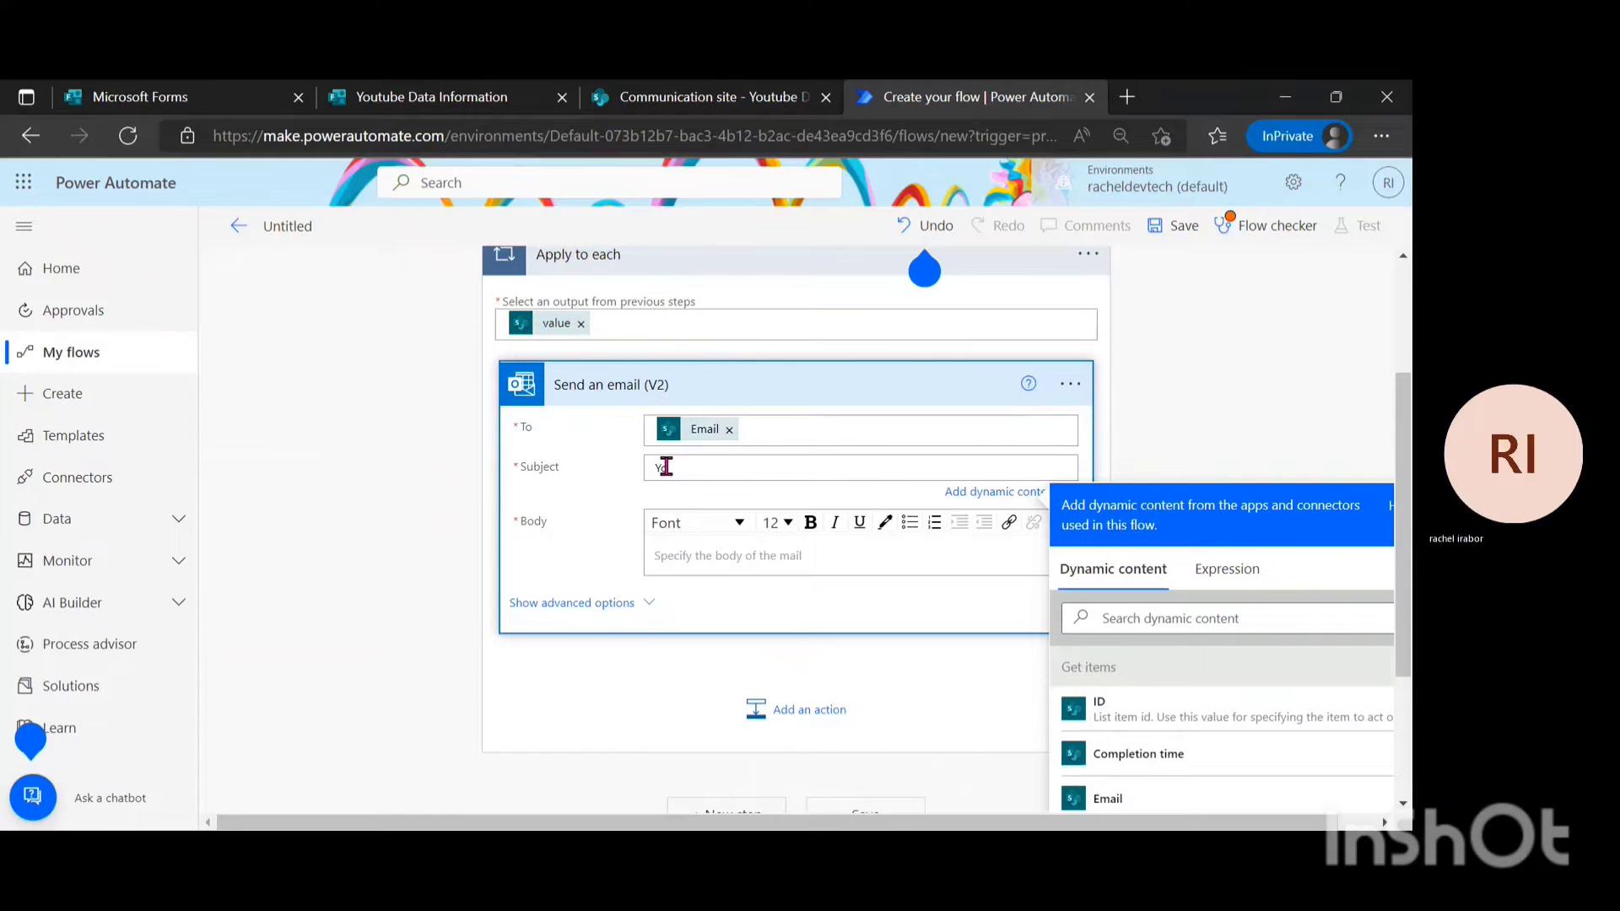
text(utube D)
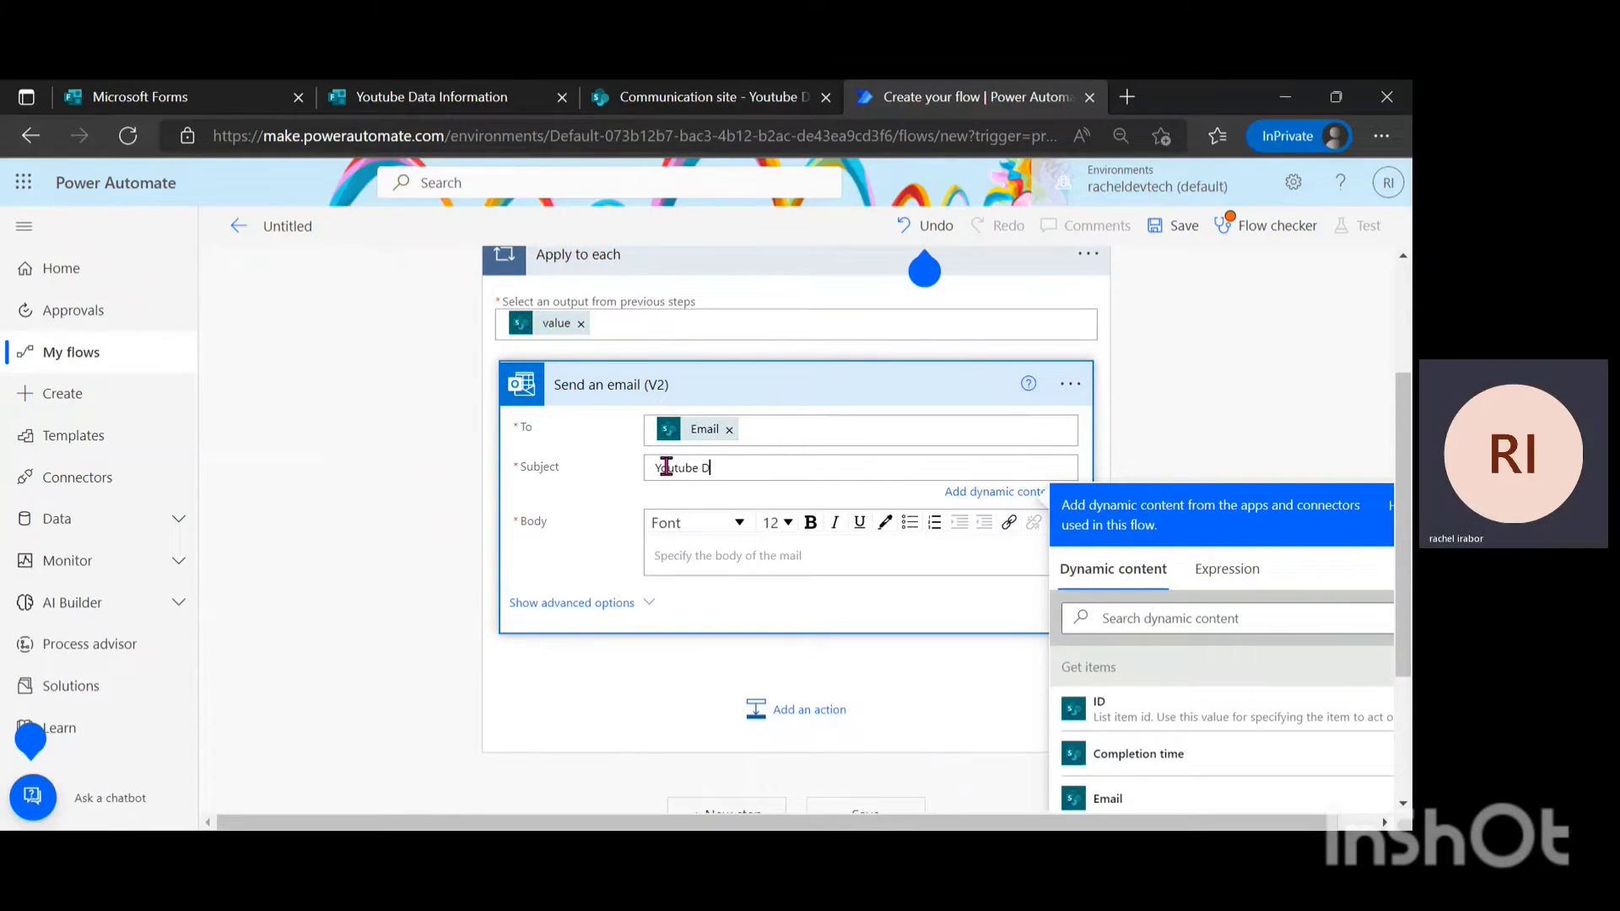
text(ata Information)
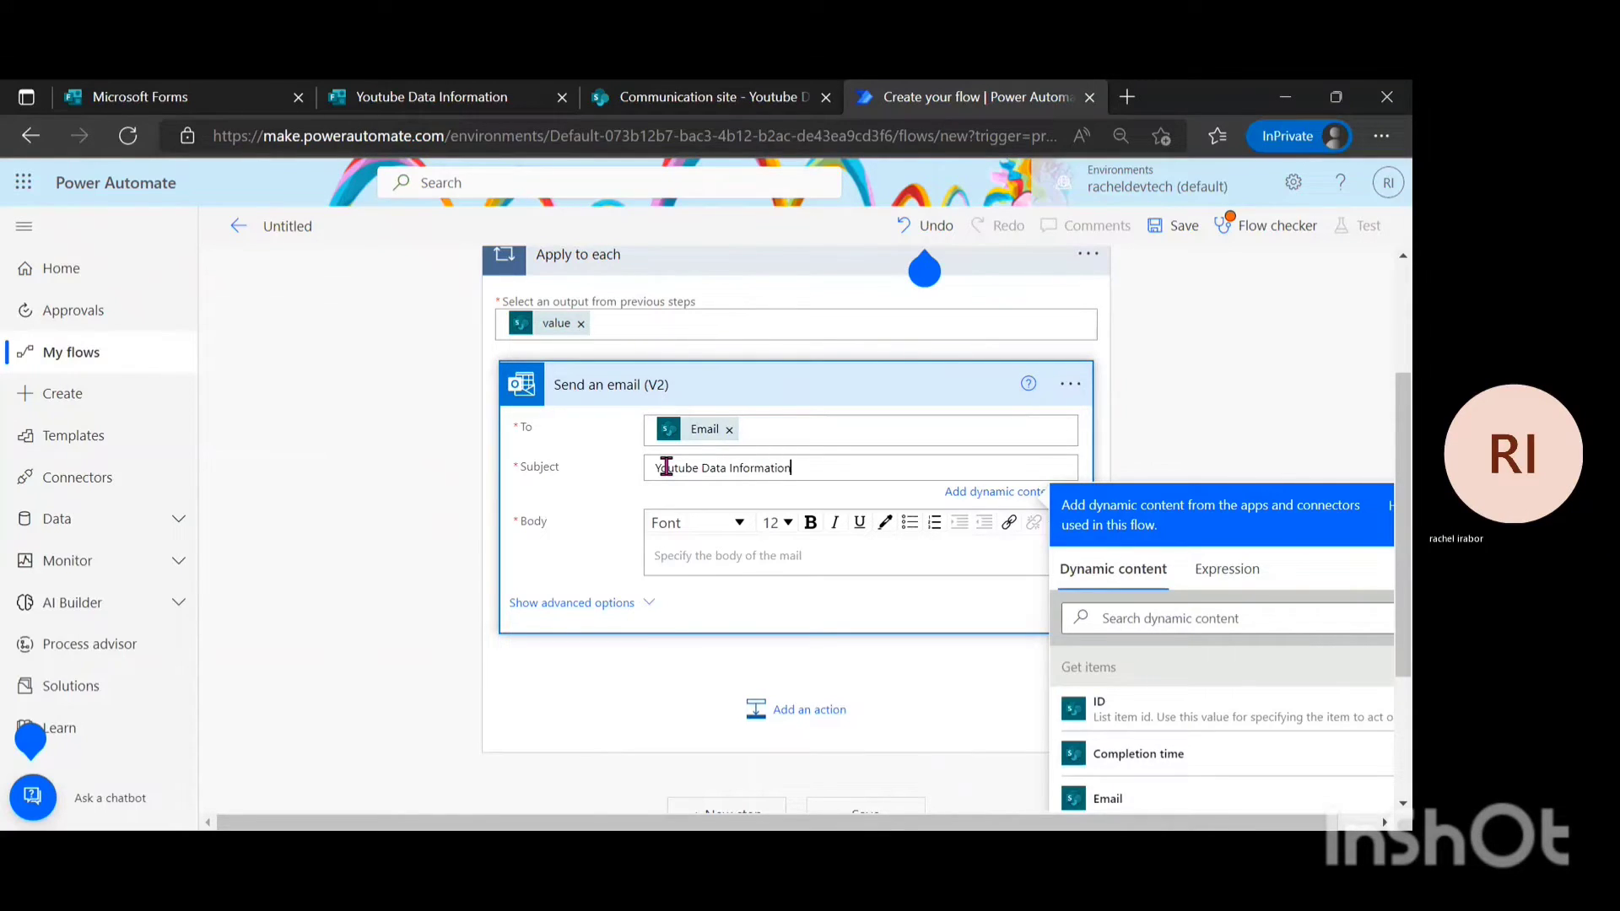
Begin the email body with 'Hi', checking the list and form columns for respondents' names.
click(664, 551)
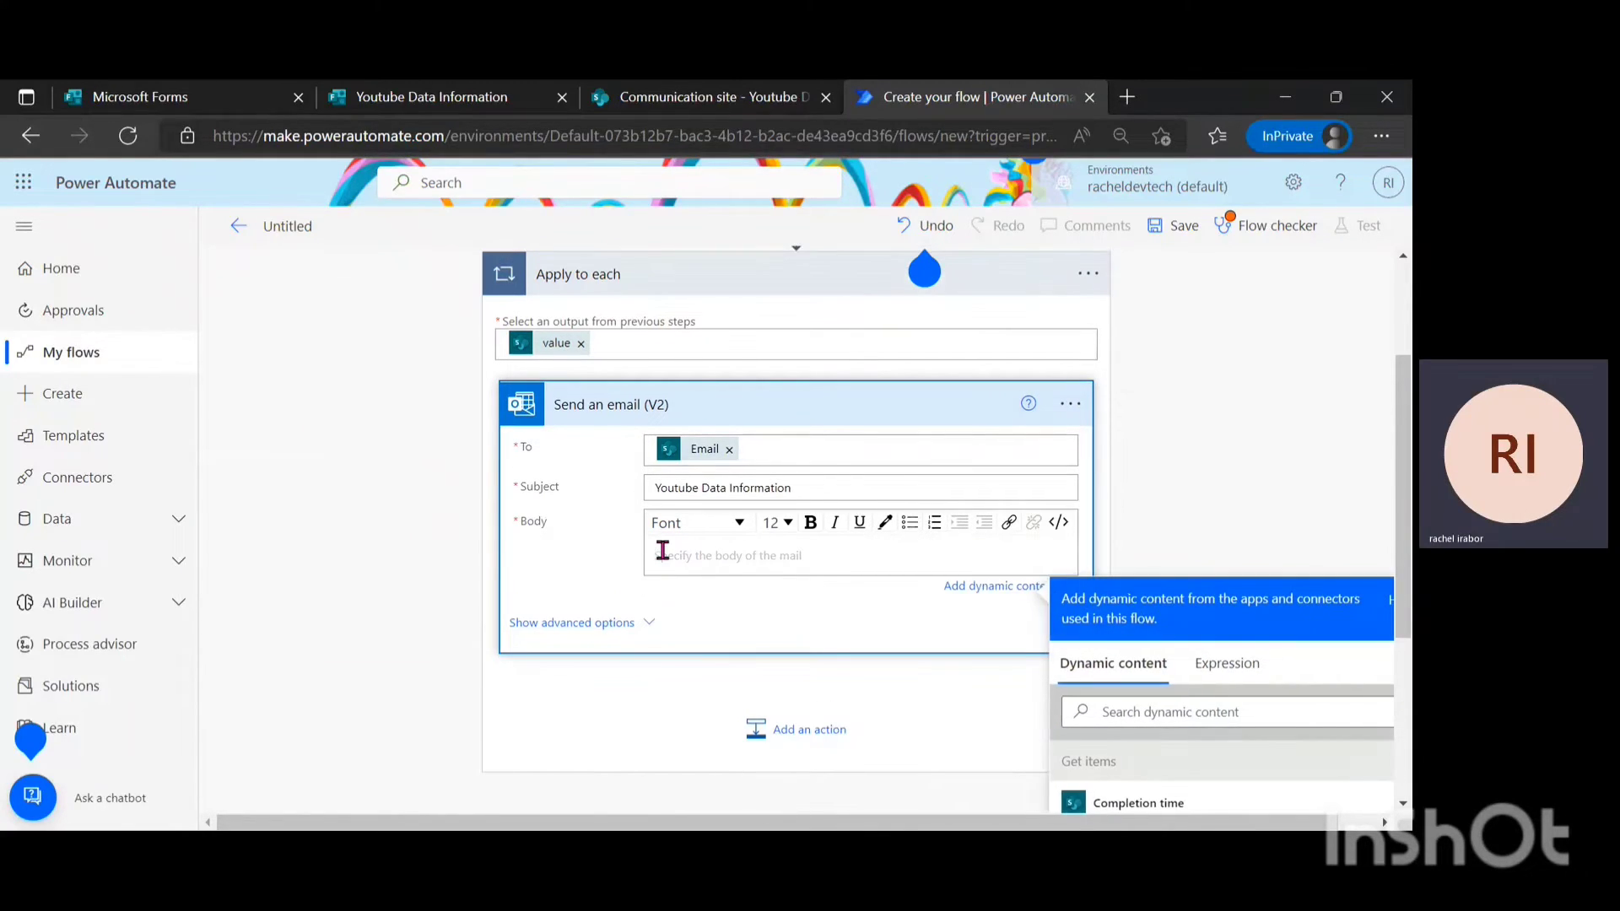
text(Hi)
scroll(1190, 643, down, 3)
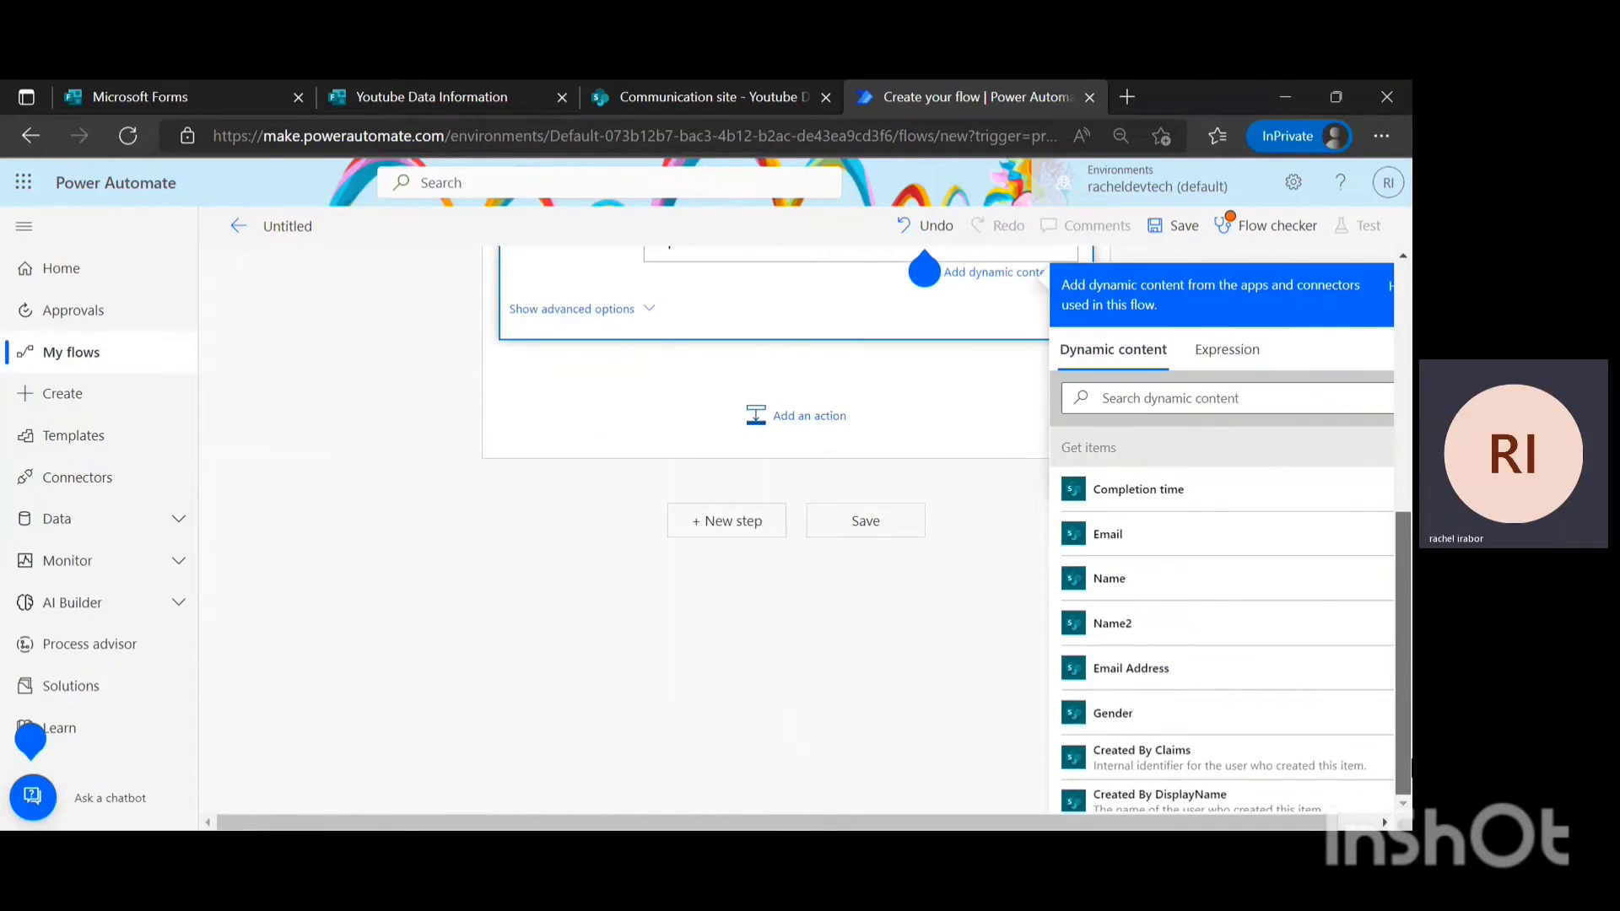
click(678, 100)
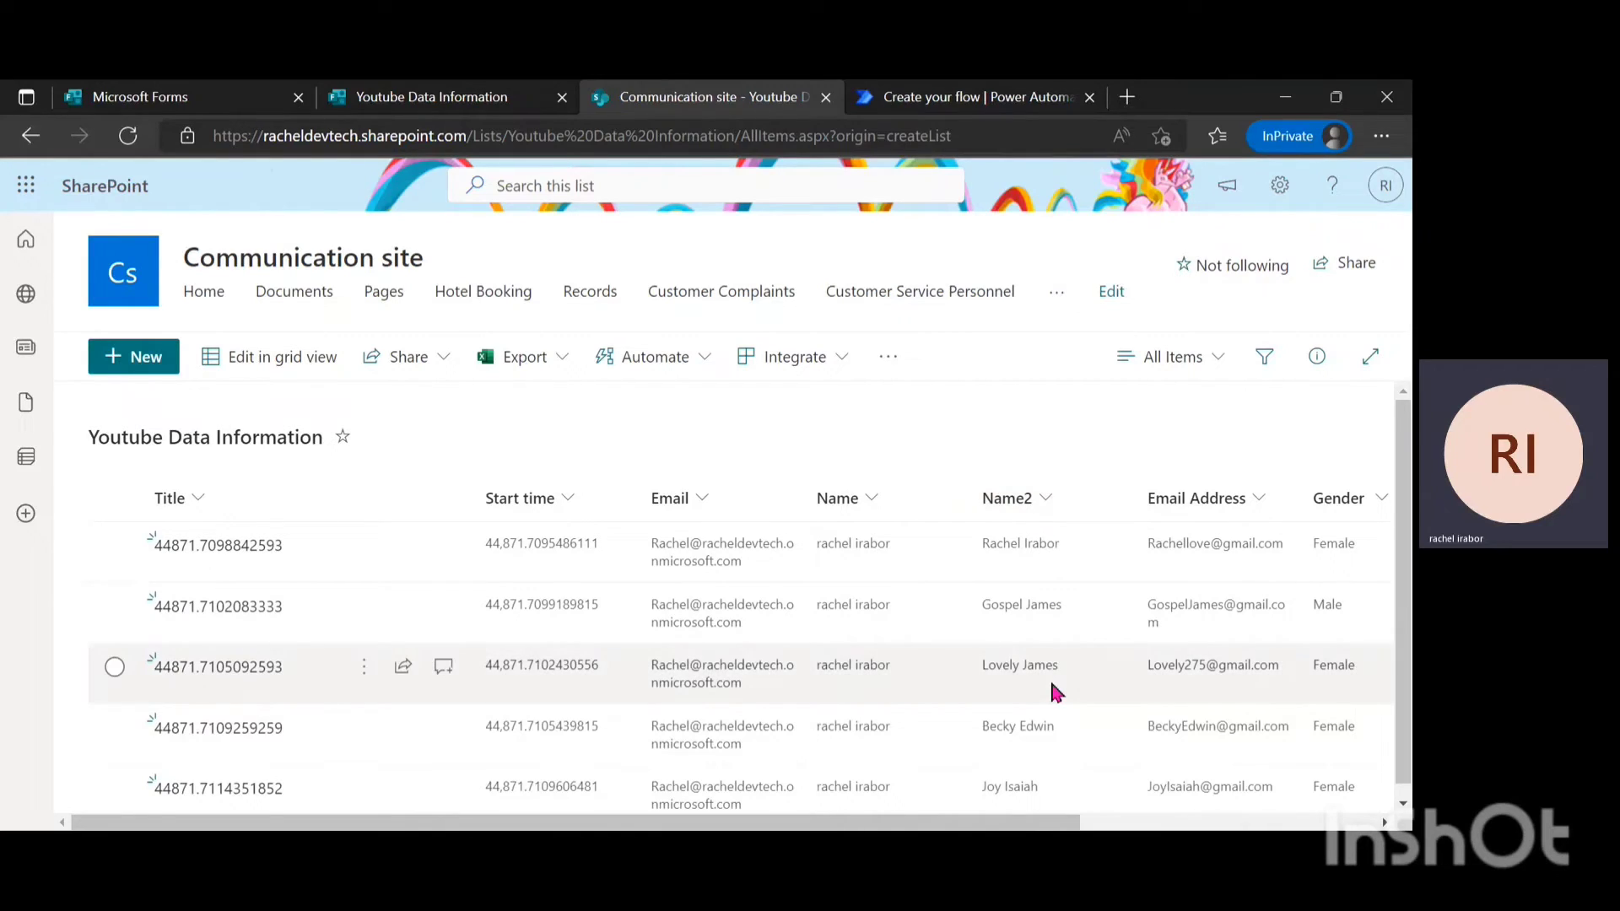
click(422, 93)
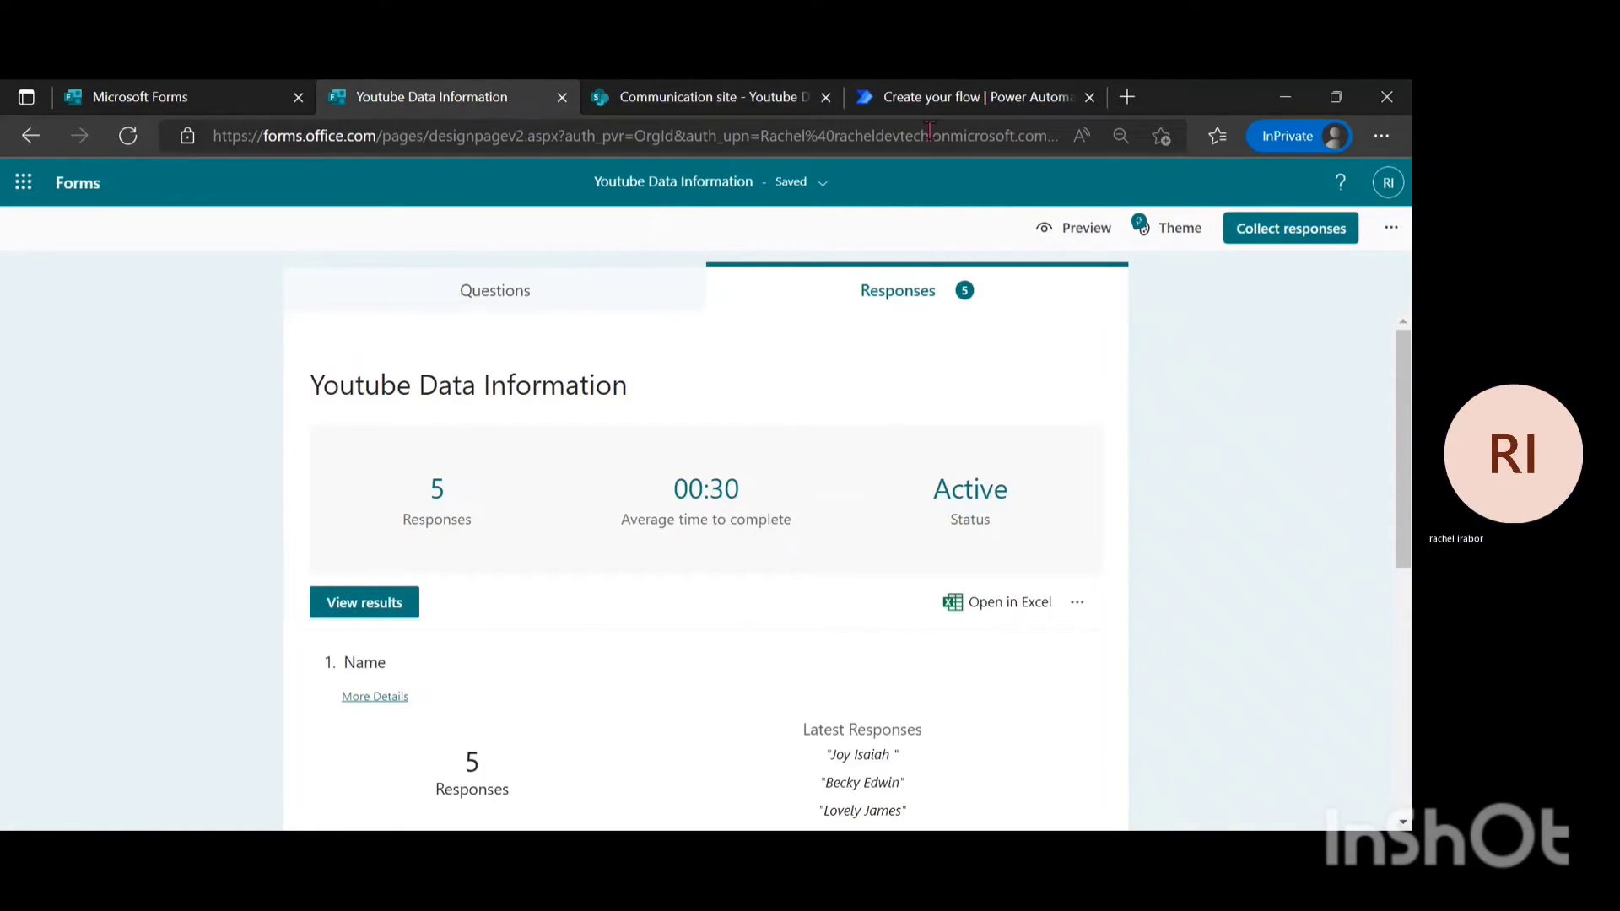
click(971, 96)
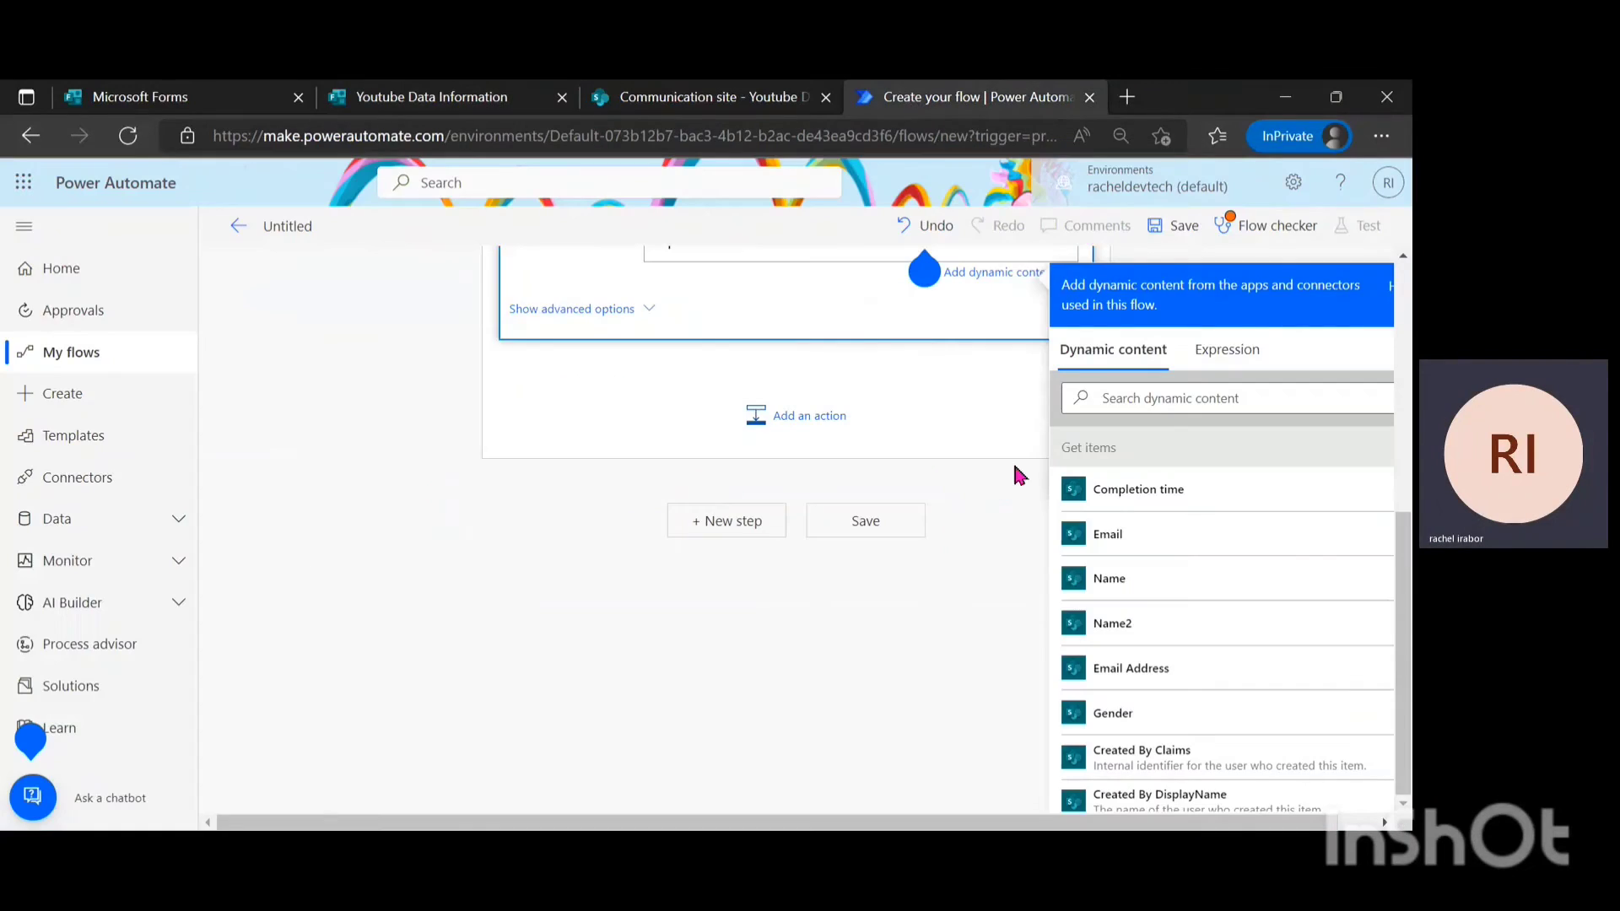
Insert Name2 after the greeting and add the line 'Thank you for filling the form.'.
click(1168, 628)
drag(1408, 578, 1410, 451)
key(Return)
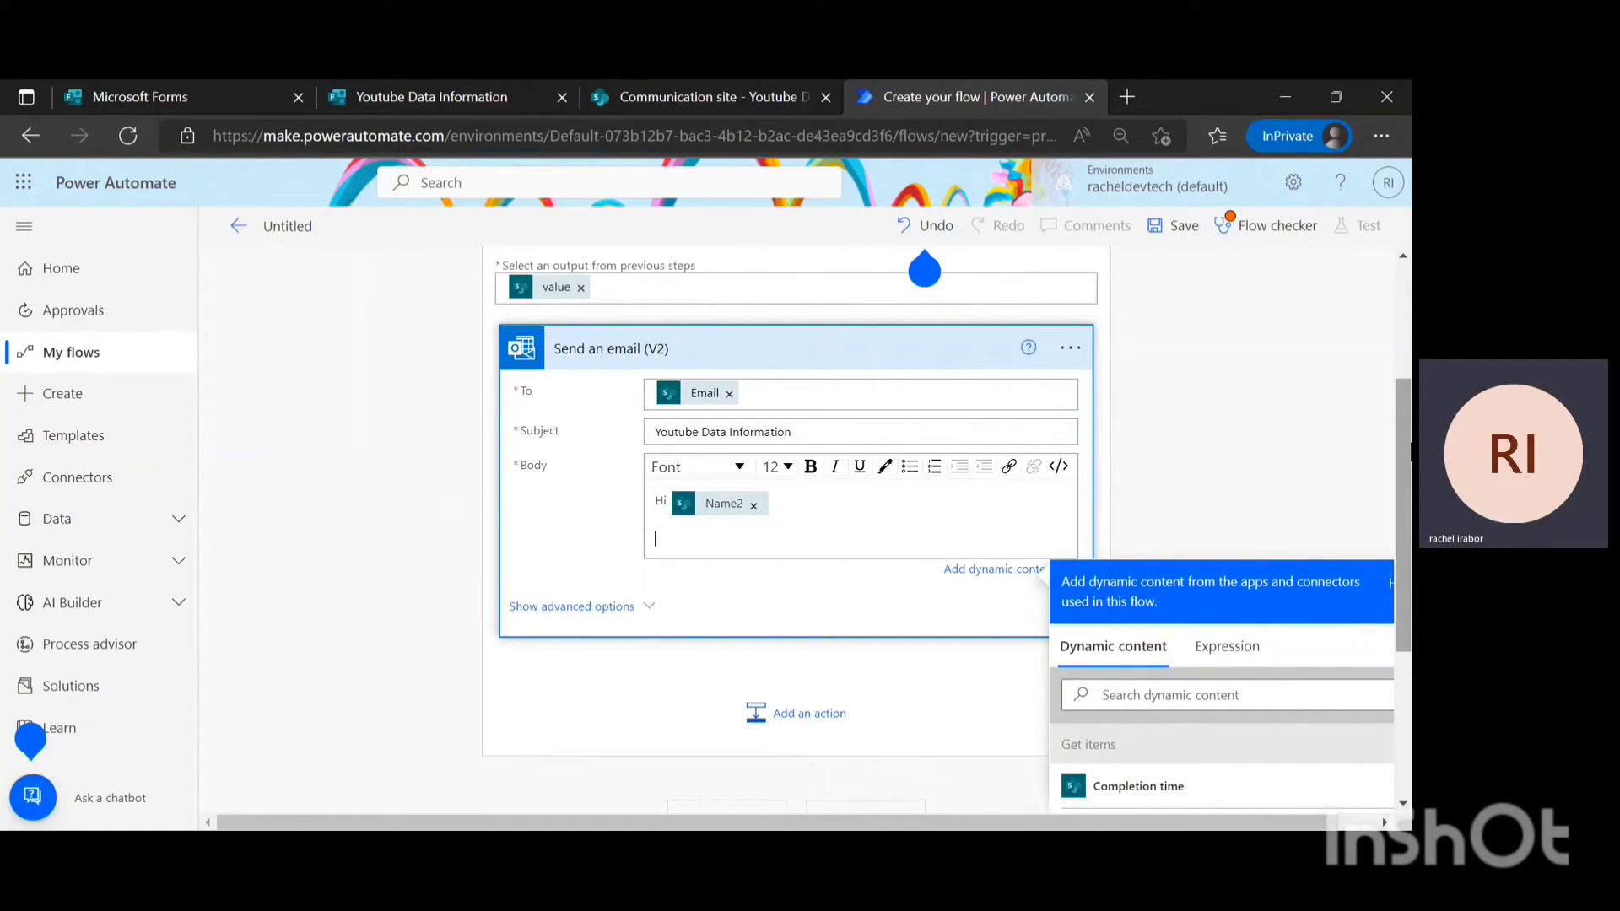
text(Thank you )
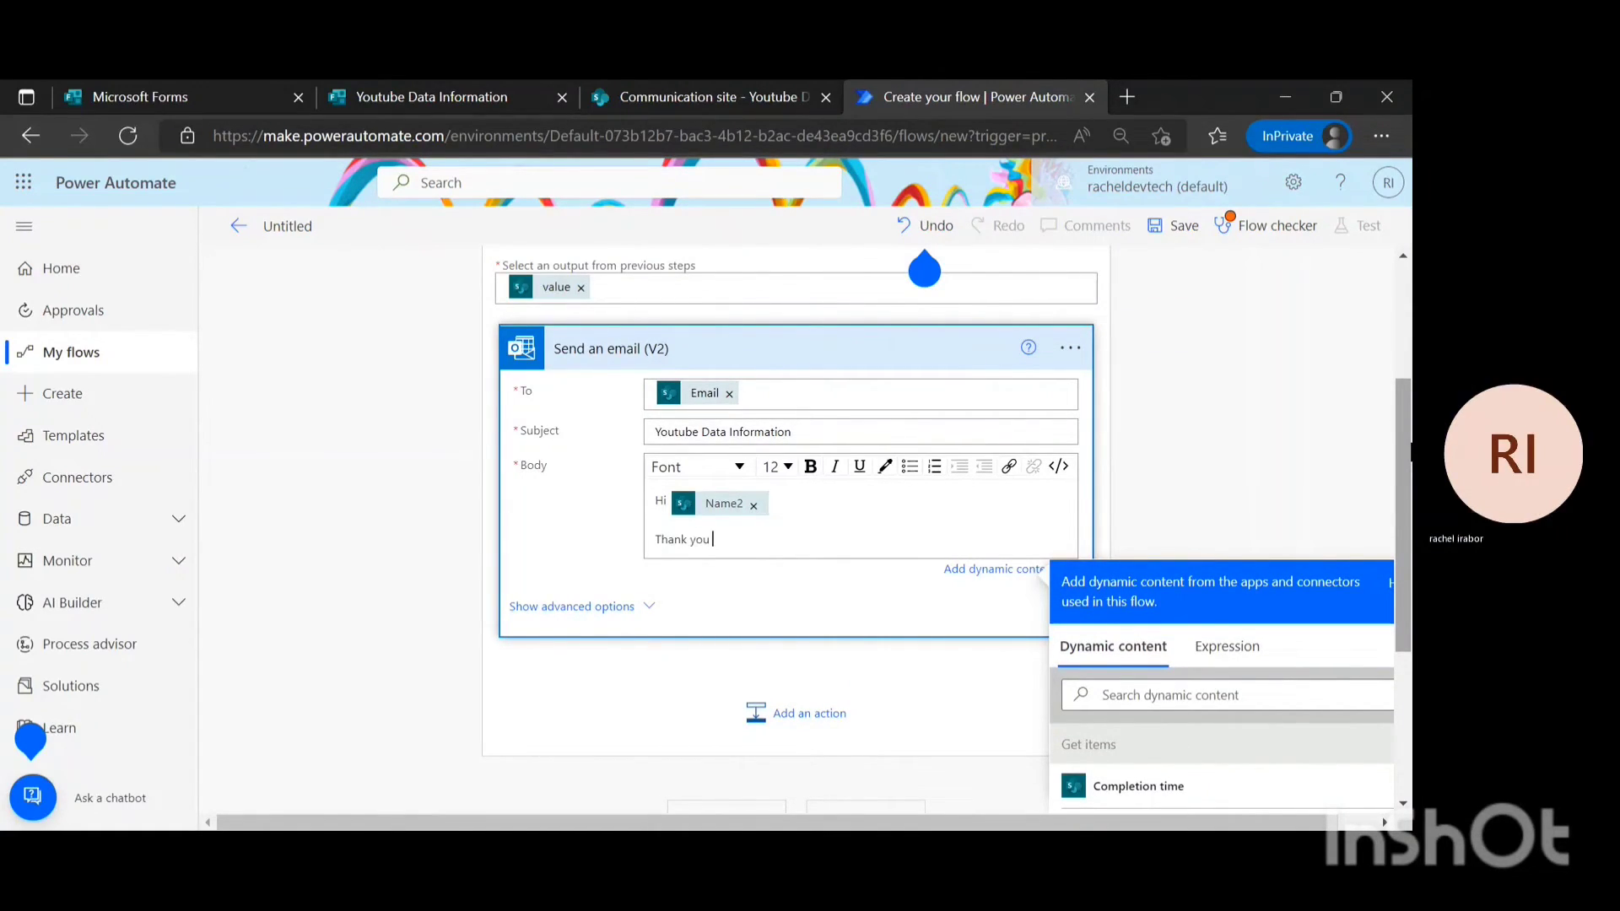
text(f)
text(or fill)
text(ing the)
text( fotm)
key(BackSpace)
key(BackSpace)
text(rm.)
Add the 'Kind regards,' sign-off followed by the sender's name.
key(Return)
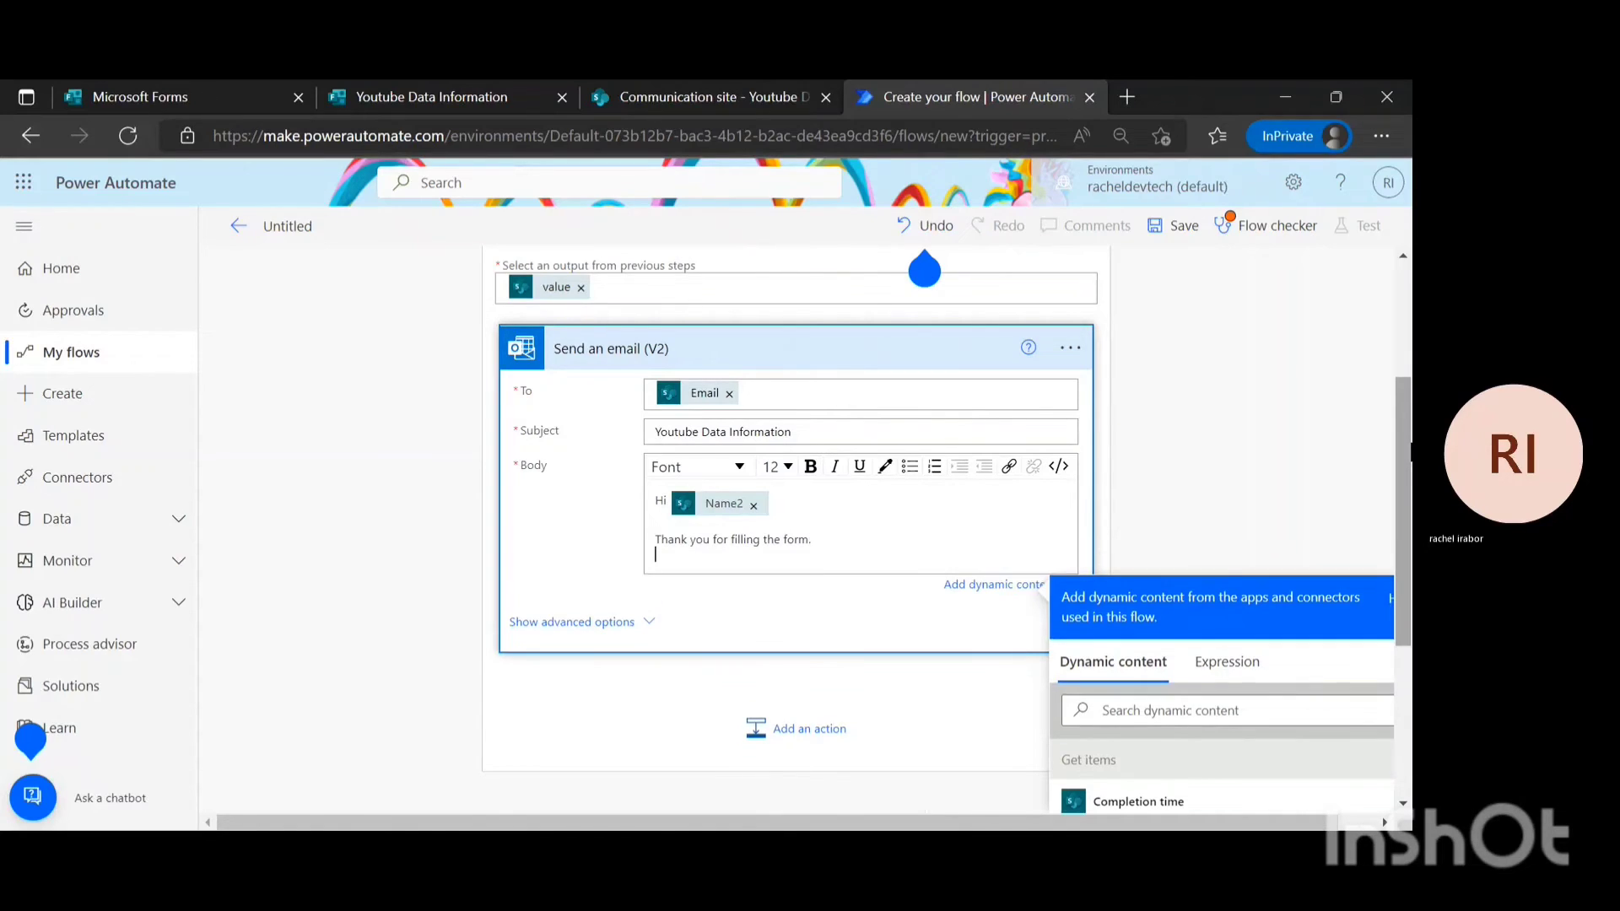
text(Kind )
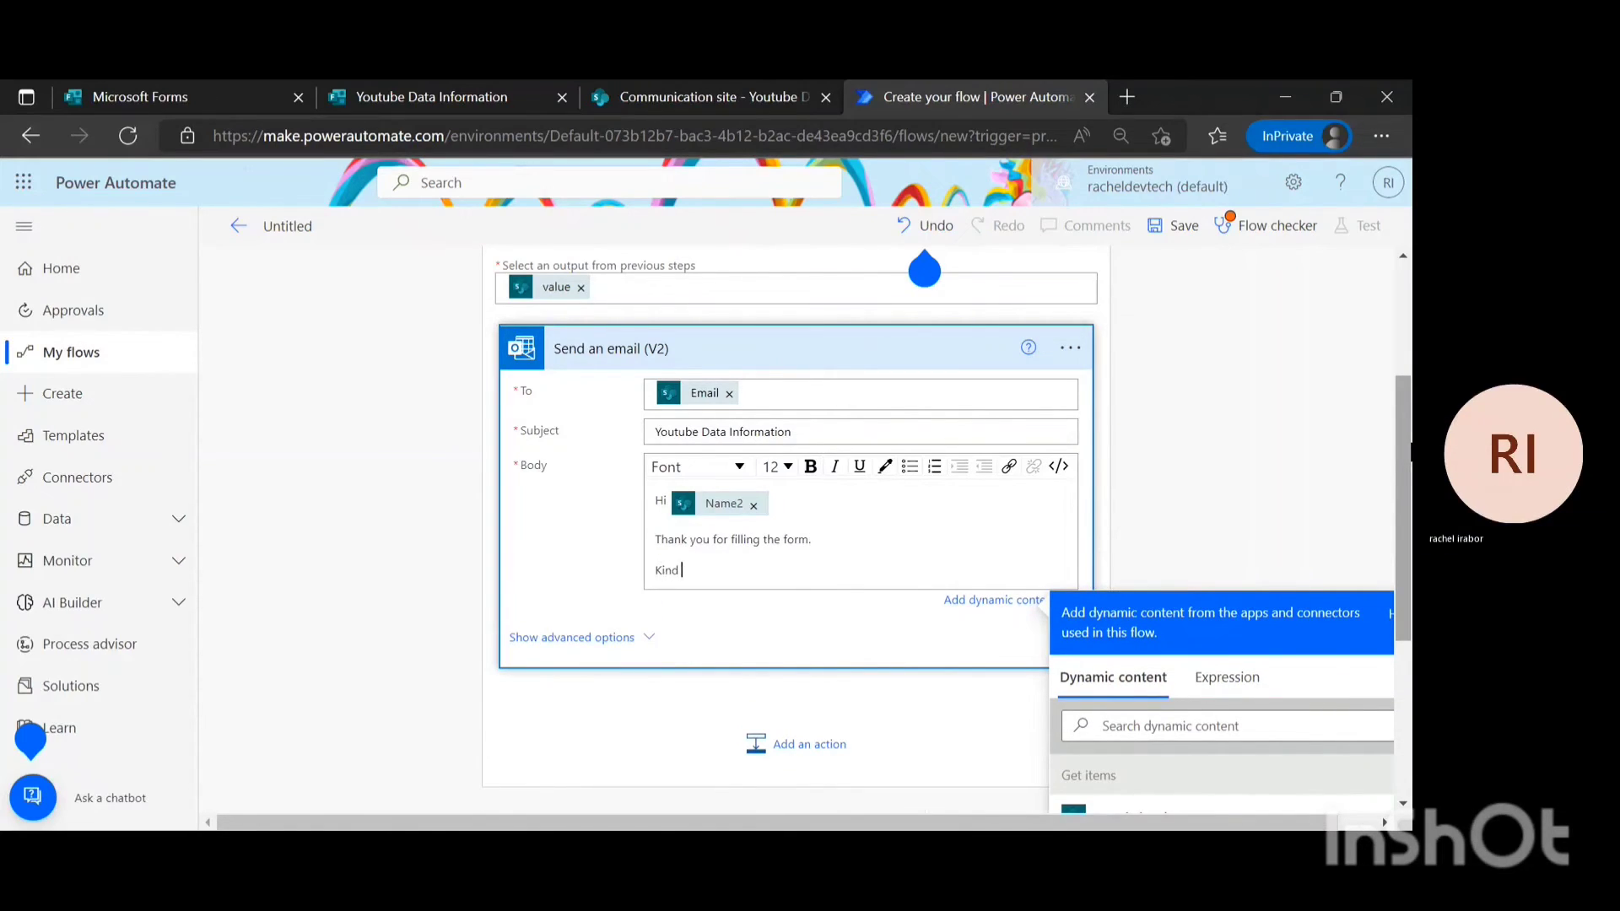
text(regards,)
key(Return)
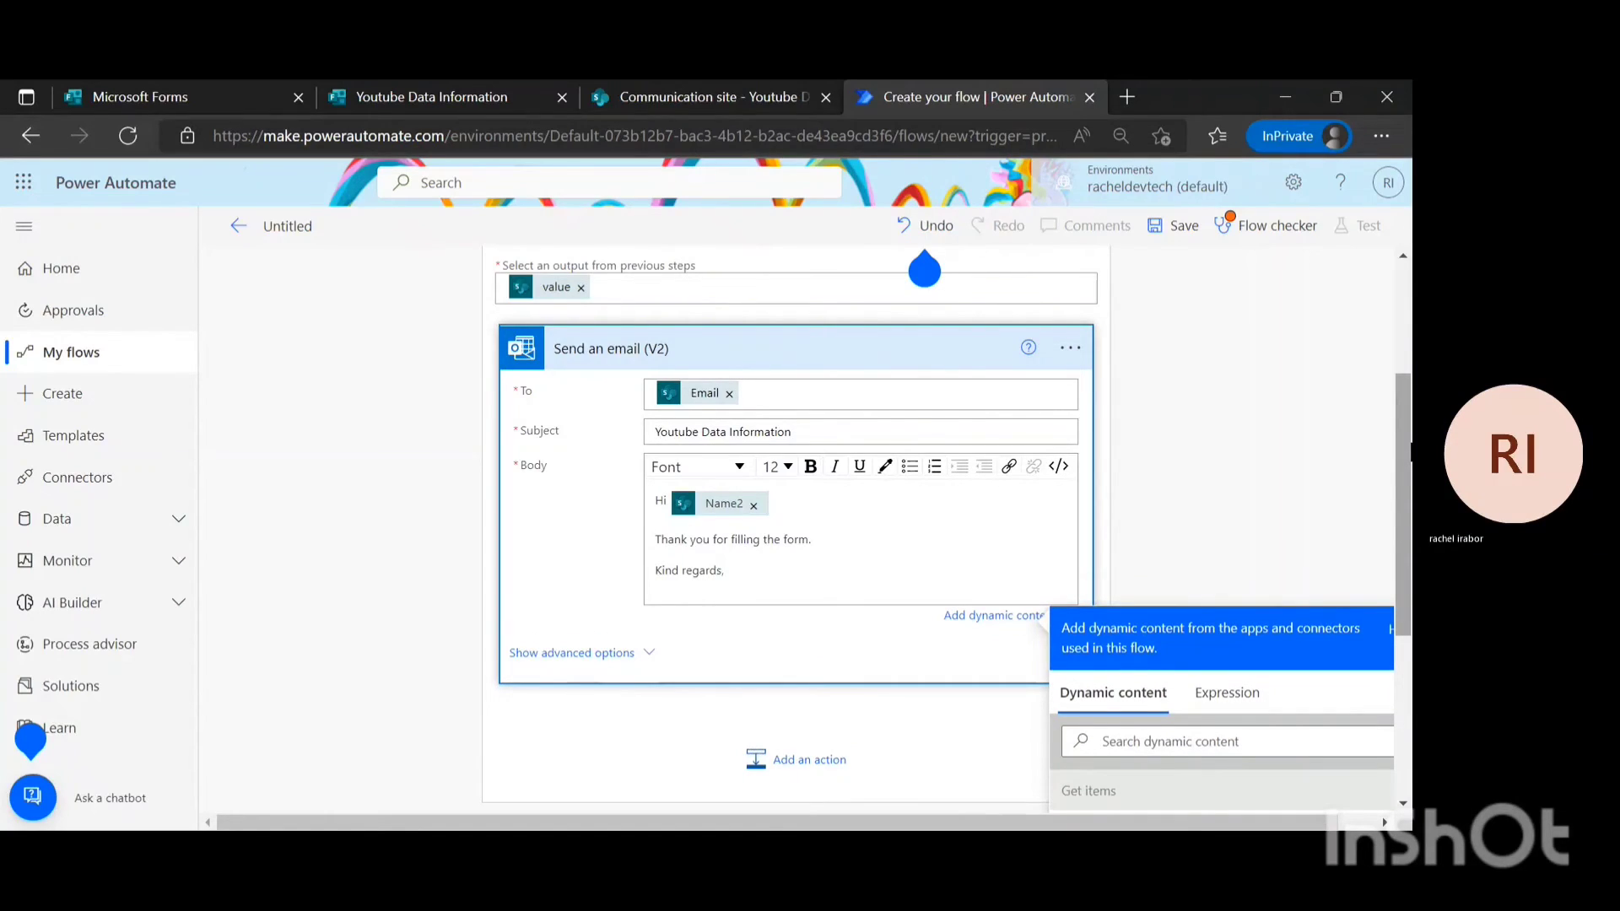
text(Rachel)
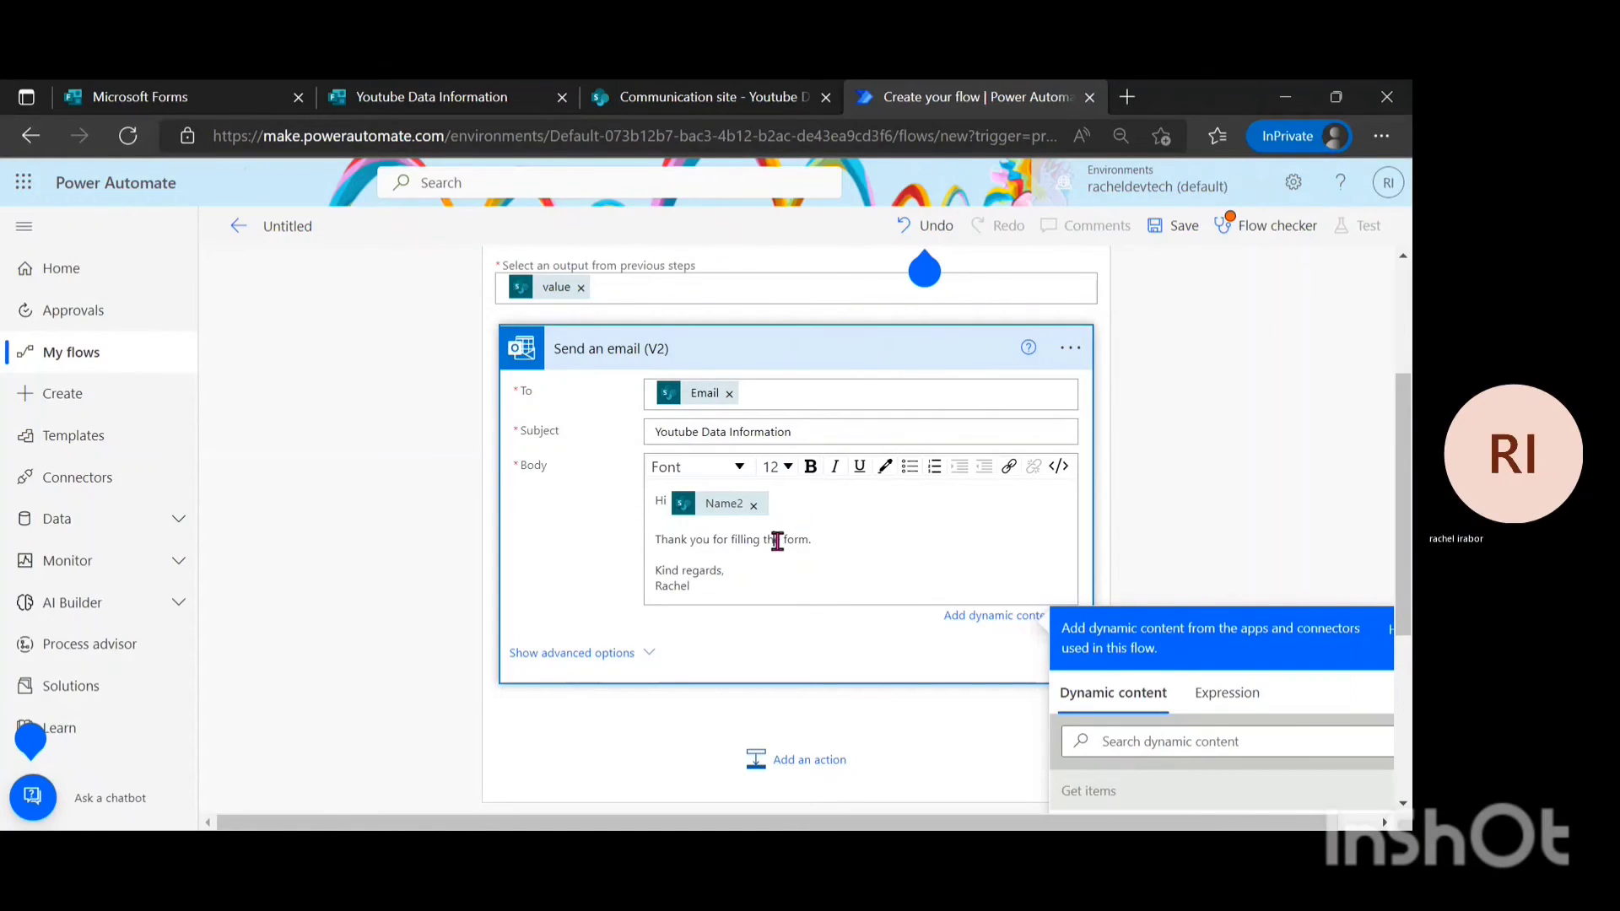
text(out)
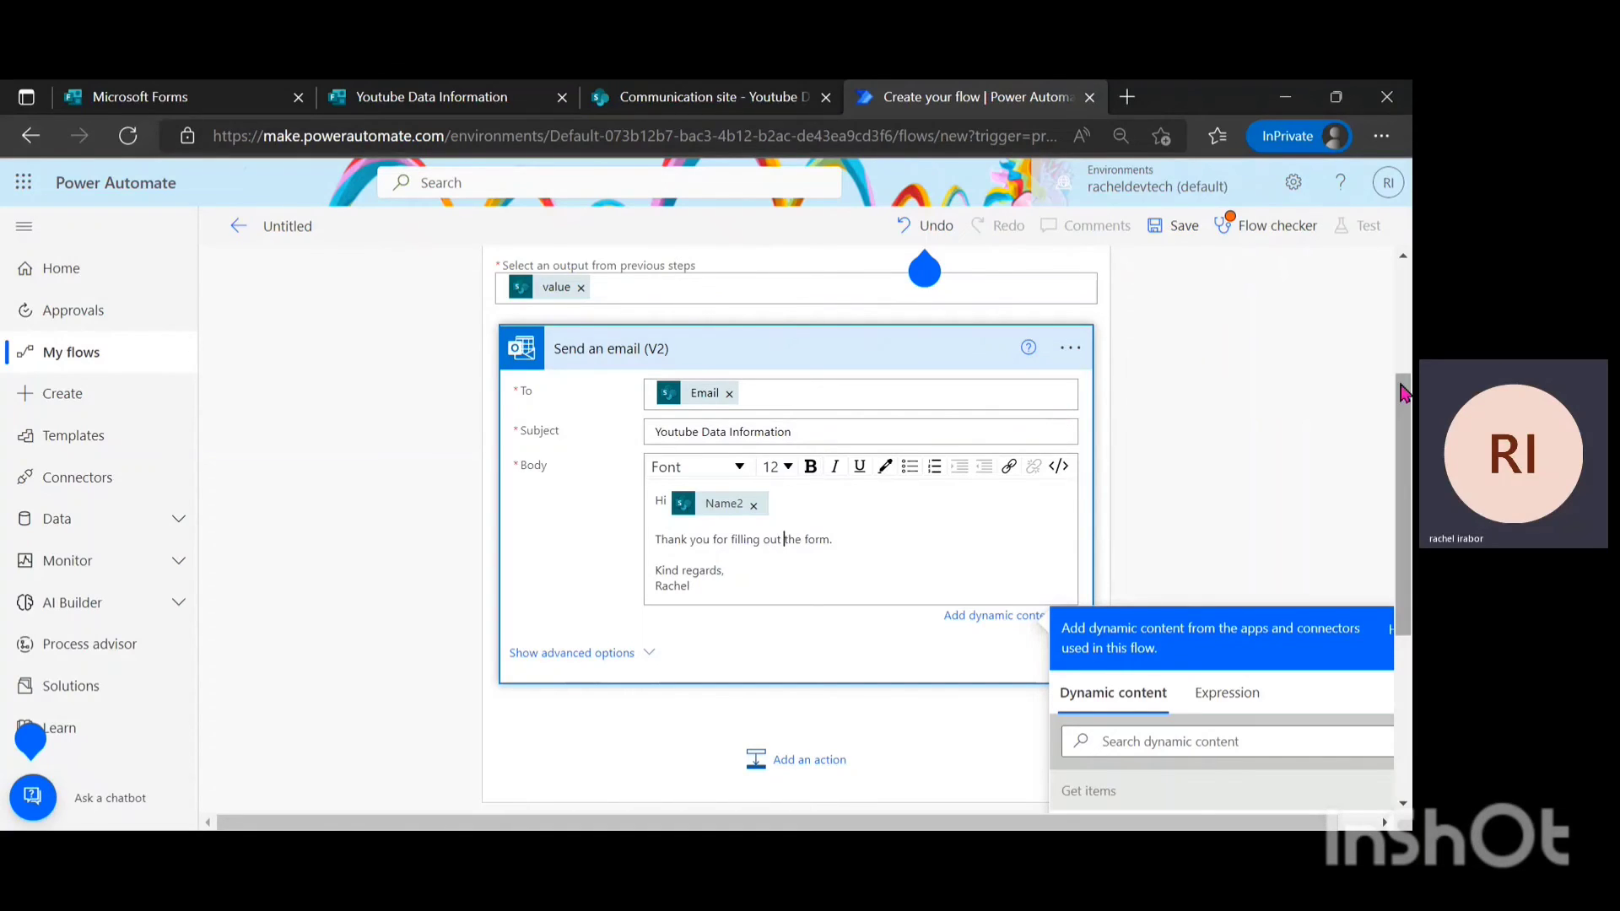
scroll(945, 547, down, 3)
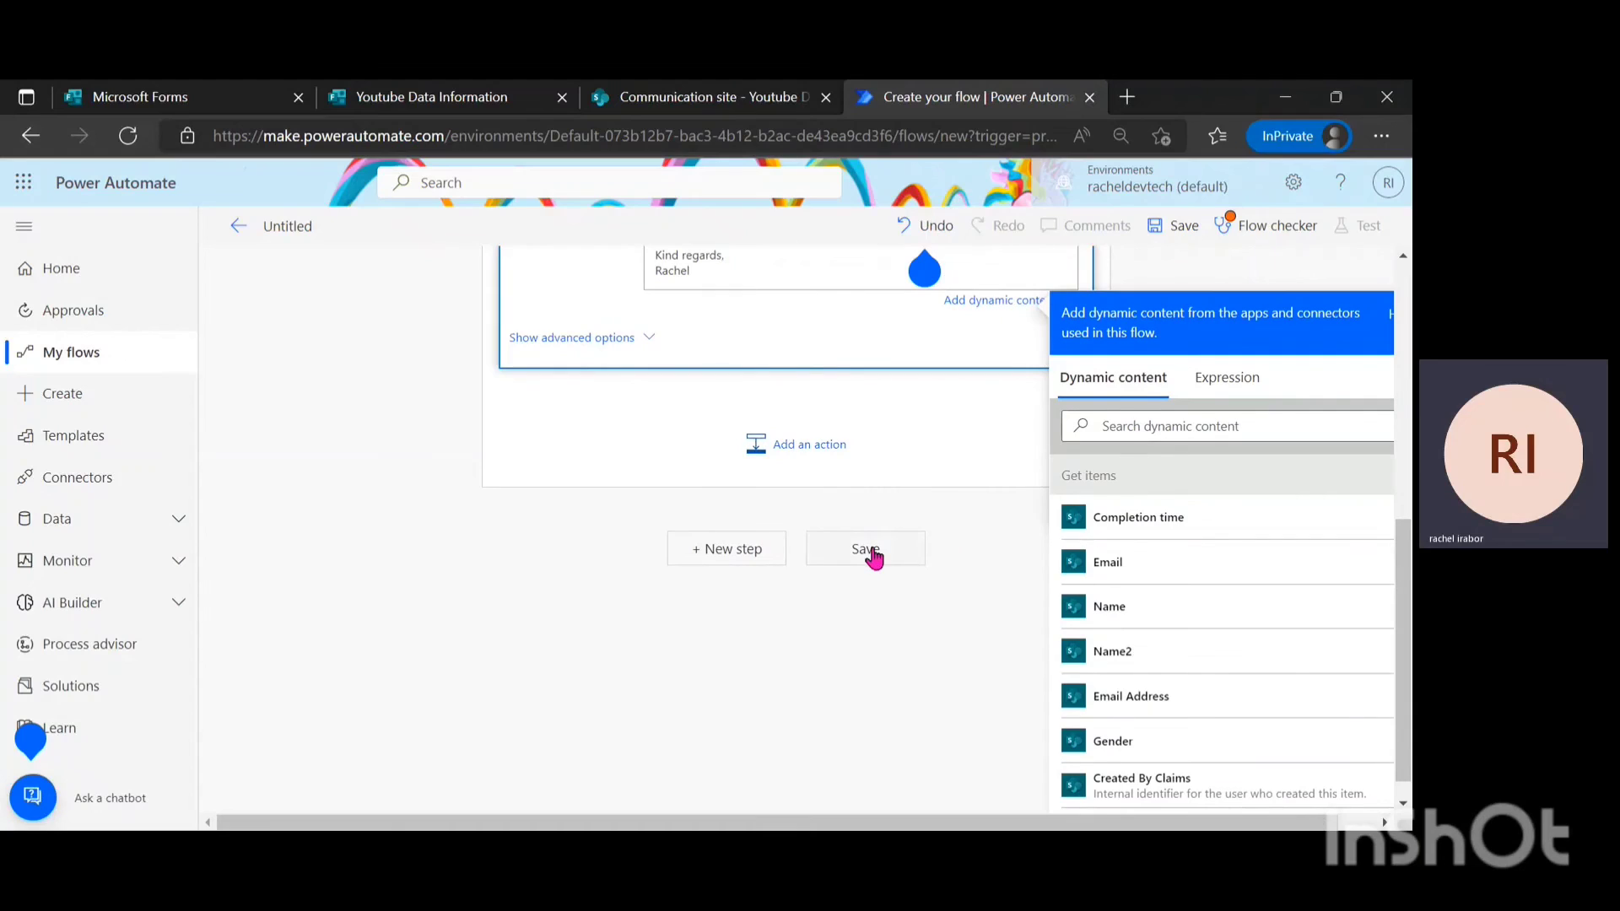
Save the flow as 'Button -> Get items,Apply to each,Send an email (V2) - 5' and dismiss the Flow checker.
click(869, 553)
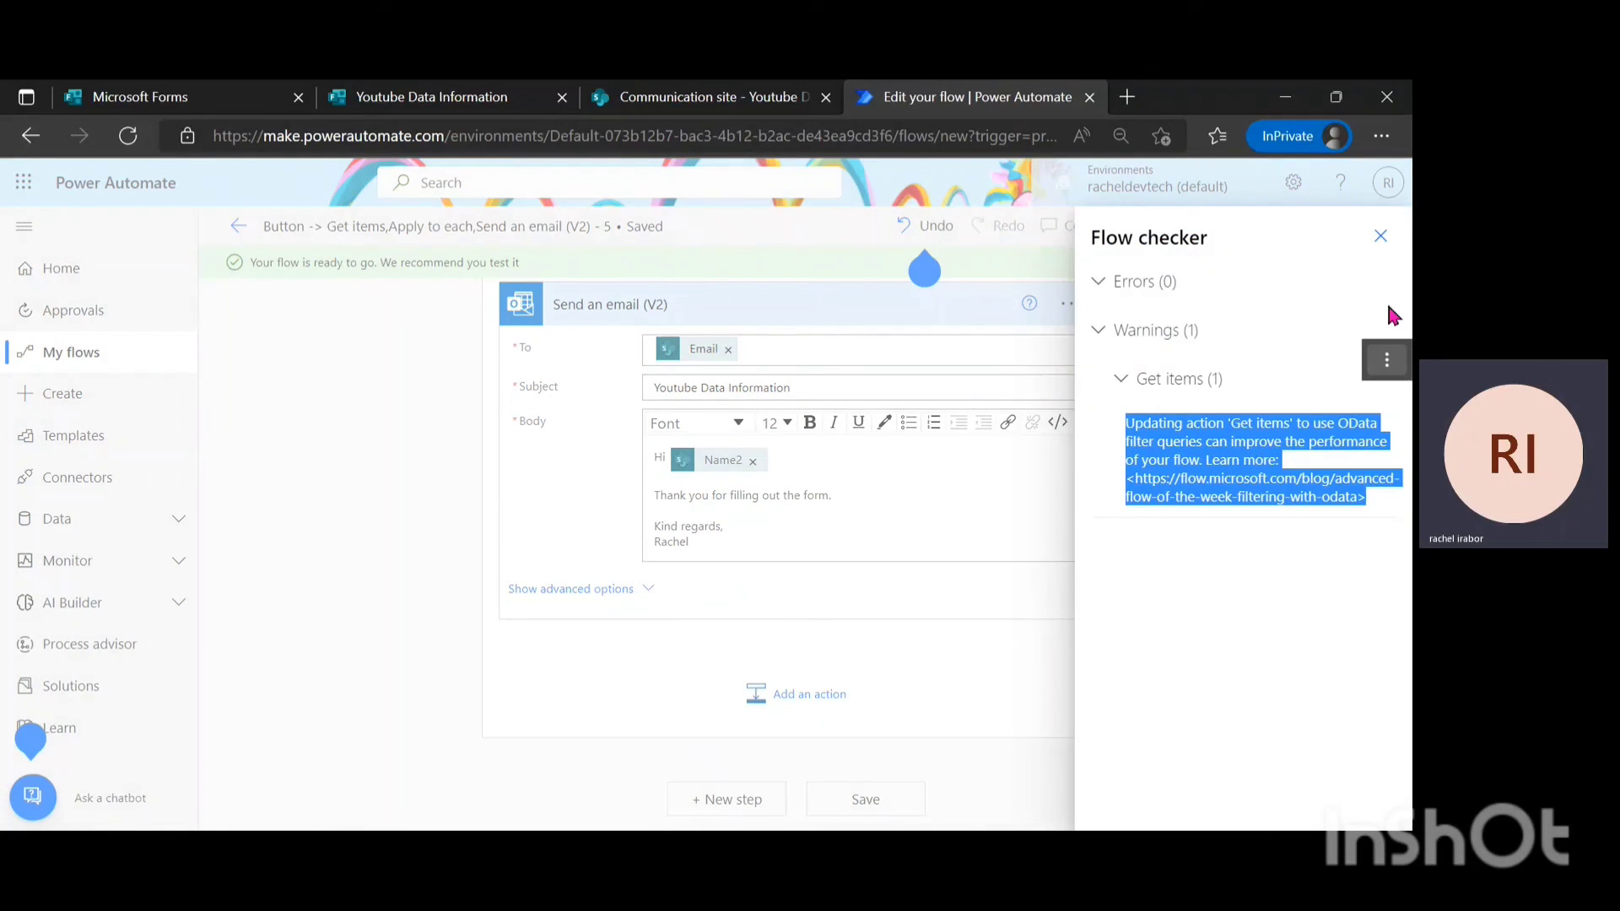
right_click(1393, 334)
click(1379, 235)
click(1379, 235)
click(1367, 228)
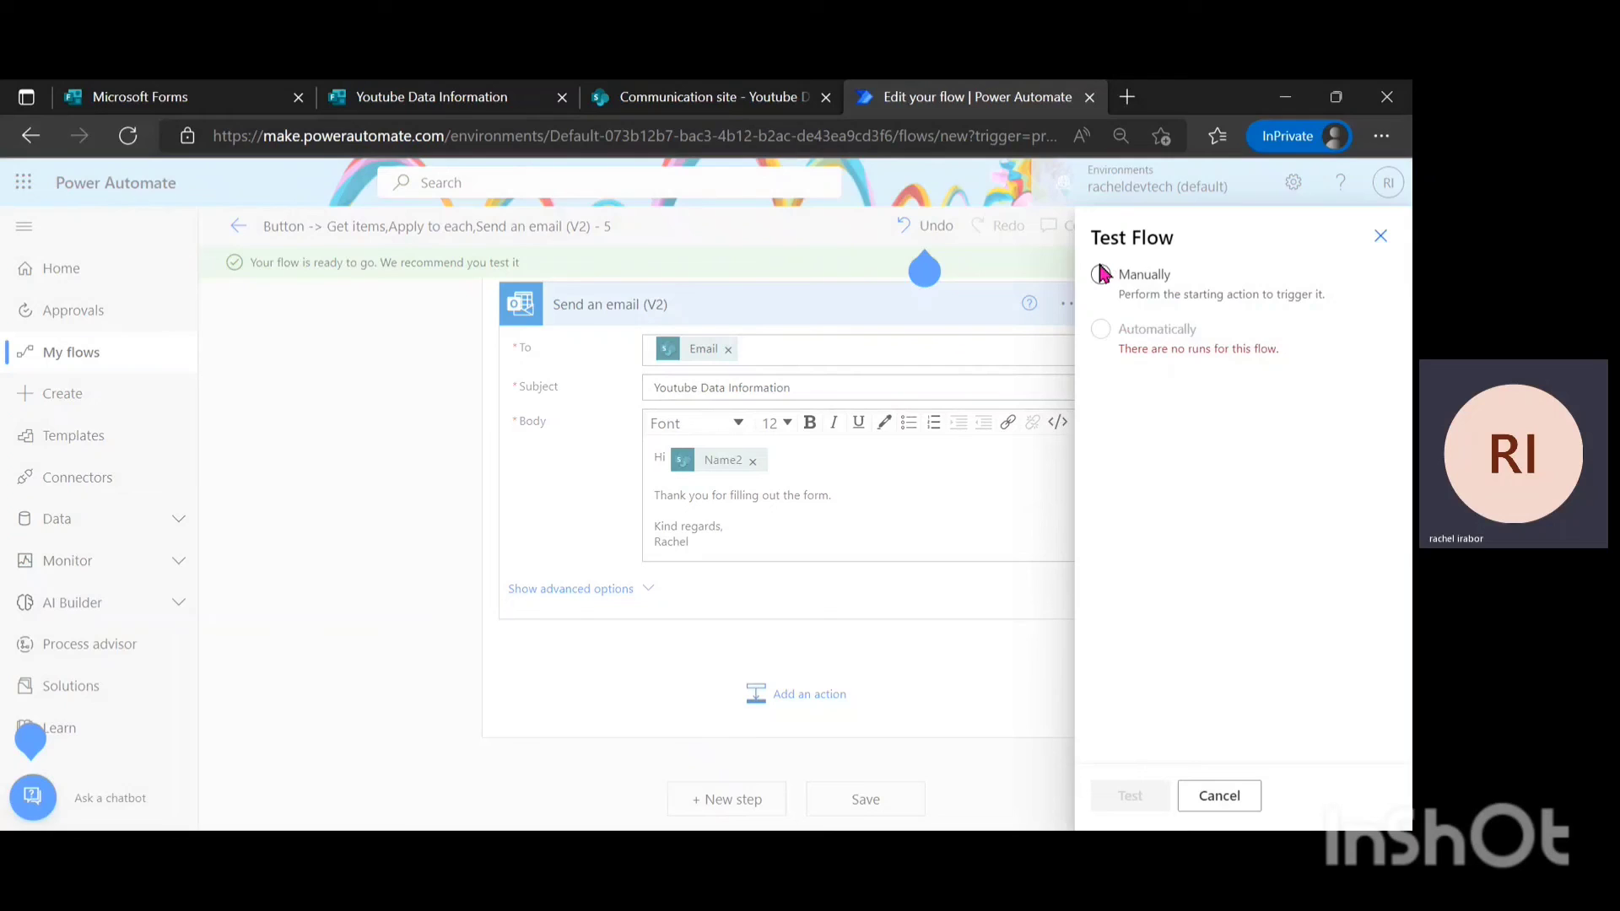
Run a manual test using the signed-in SharePoint and Outlook connections and watch its progress.
click(1101, 273)
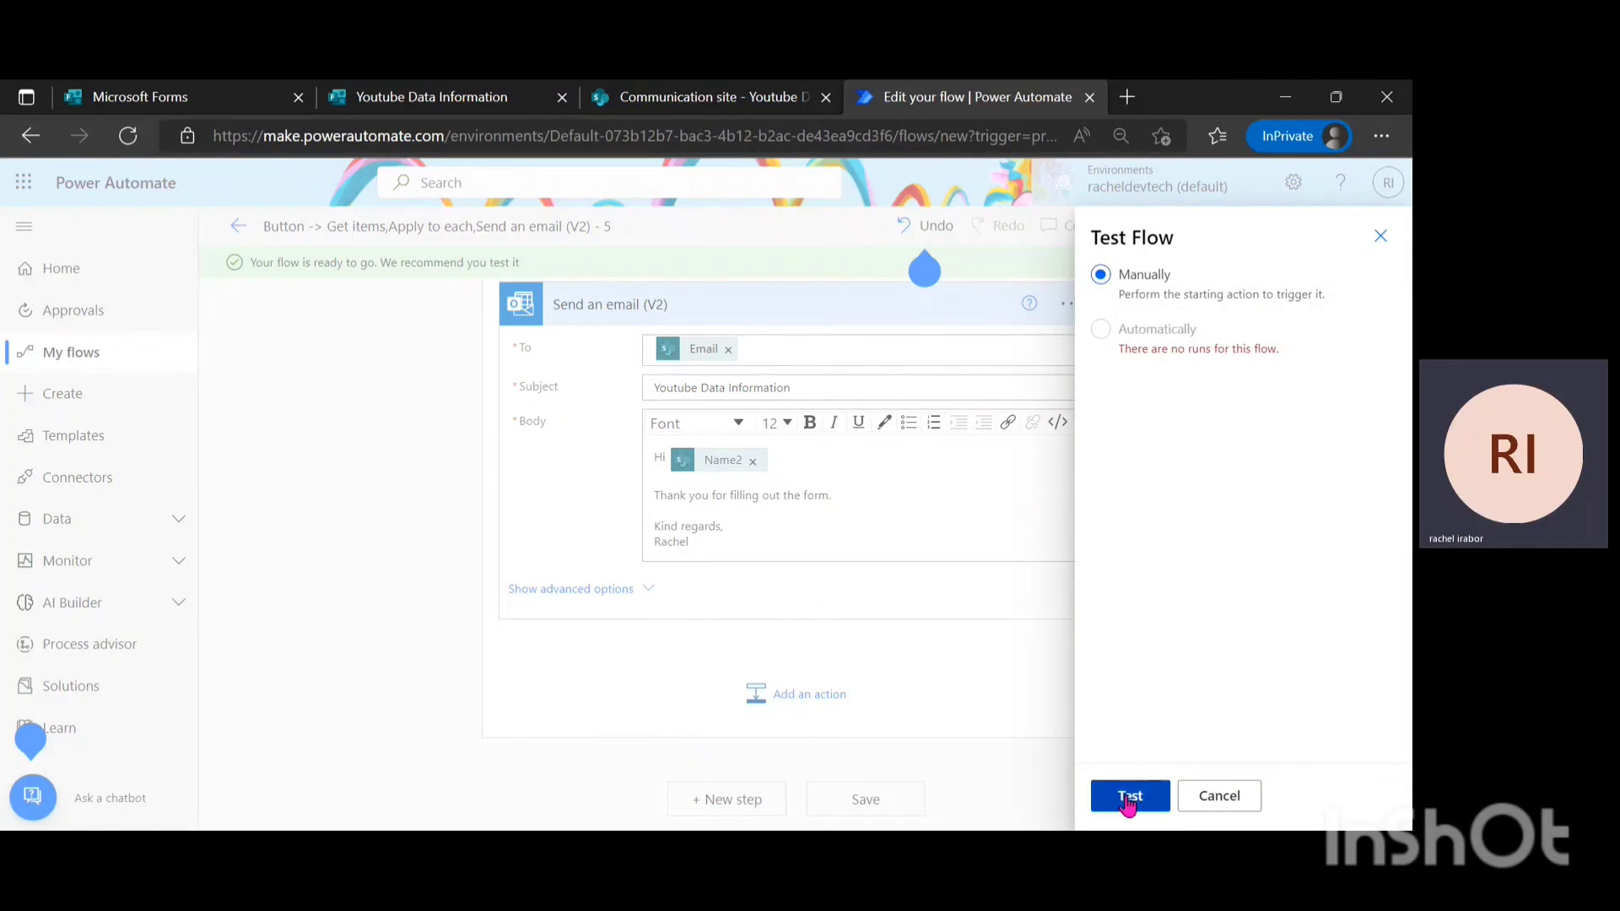
click(1129, 797)
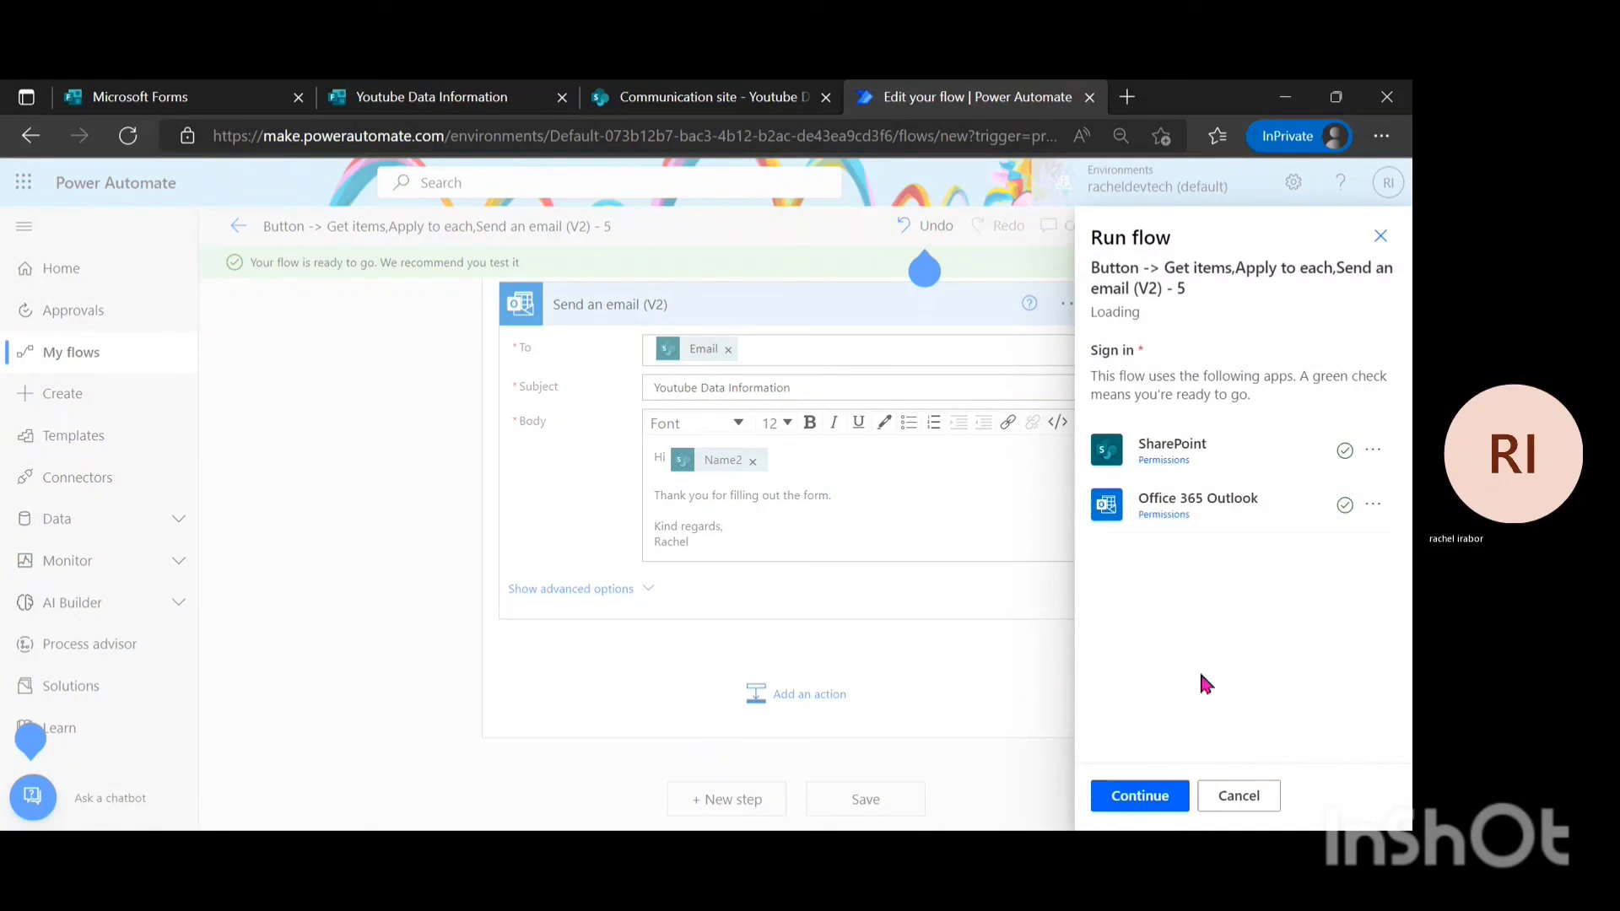
click(1146, 812)
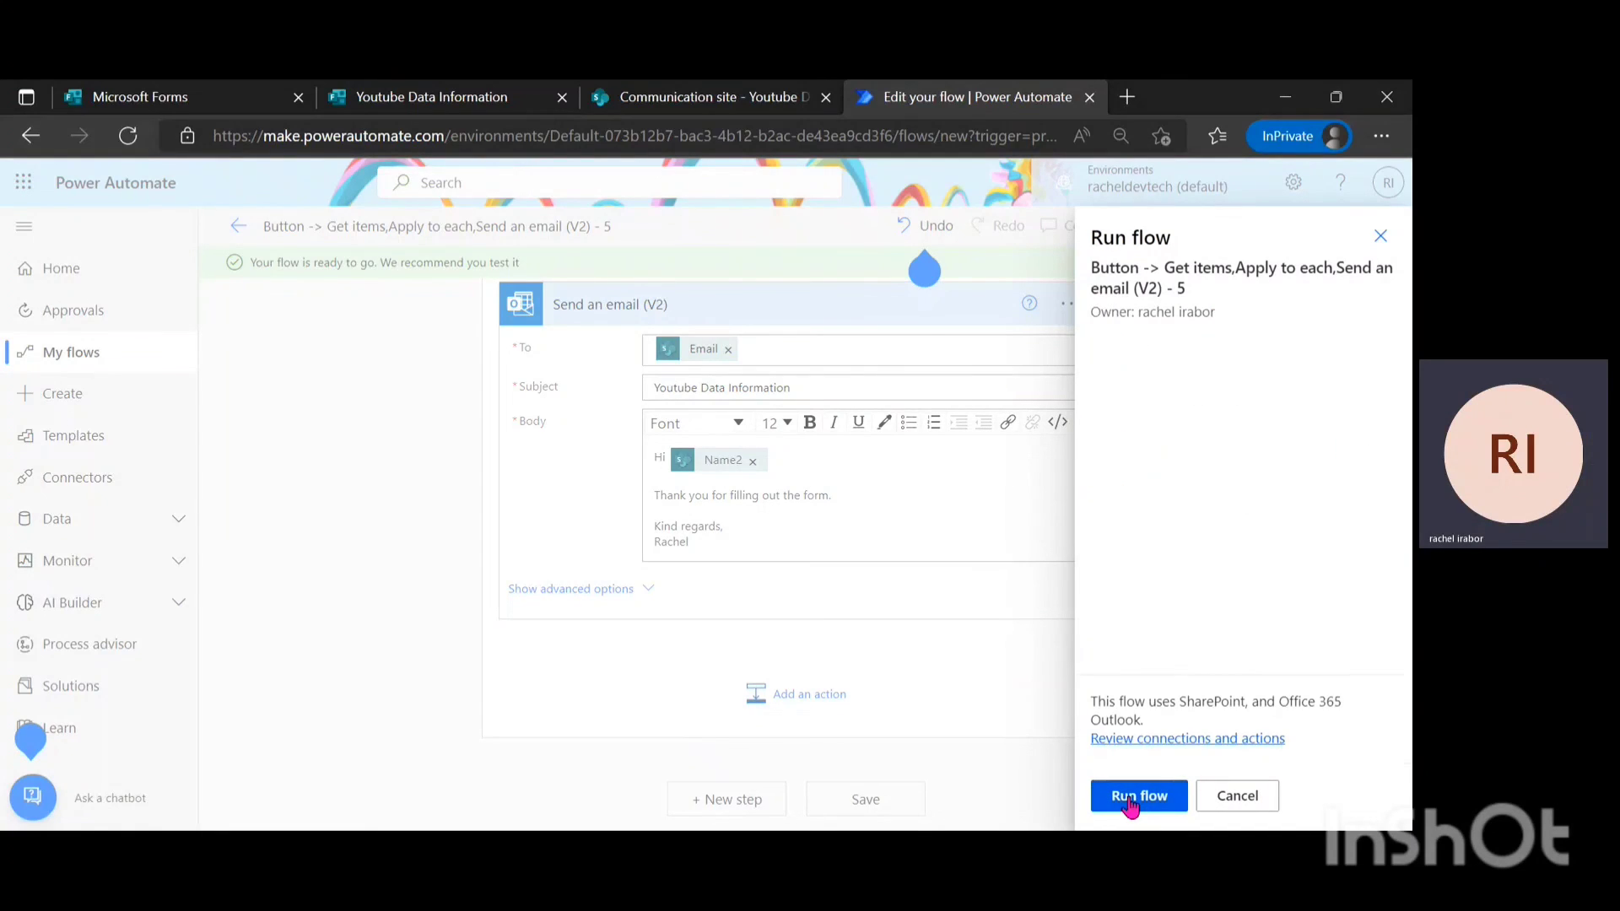
click(1144, 800)
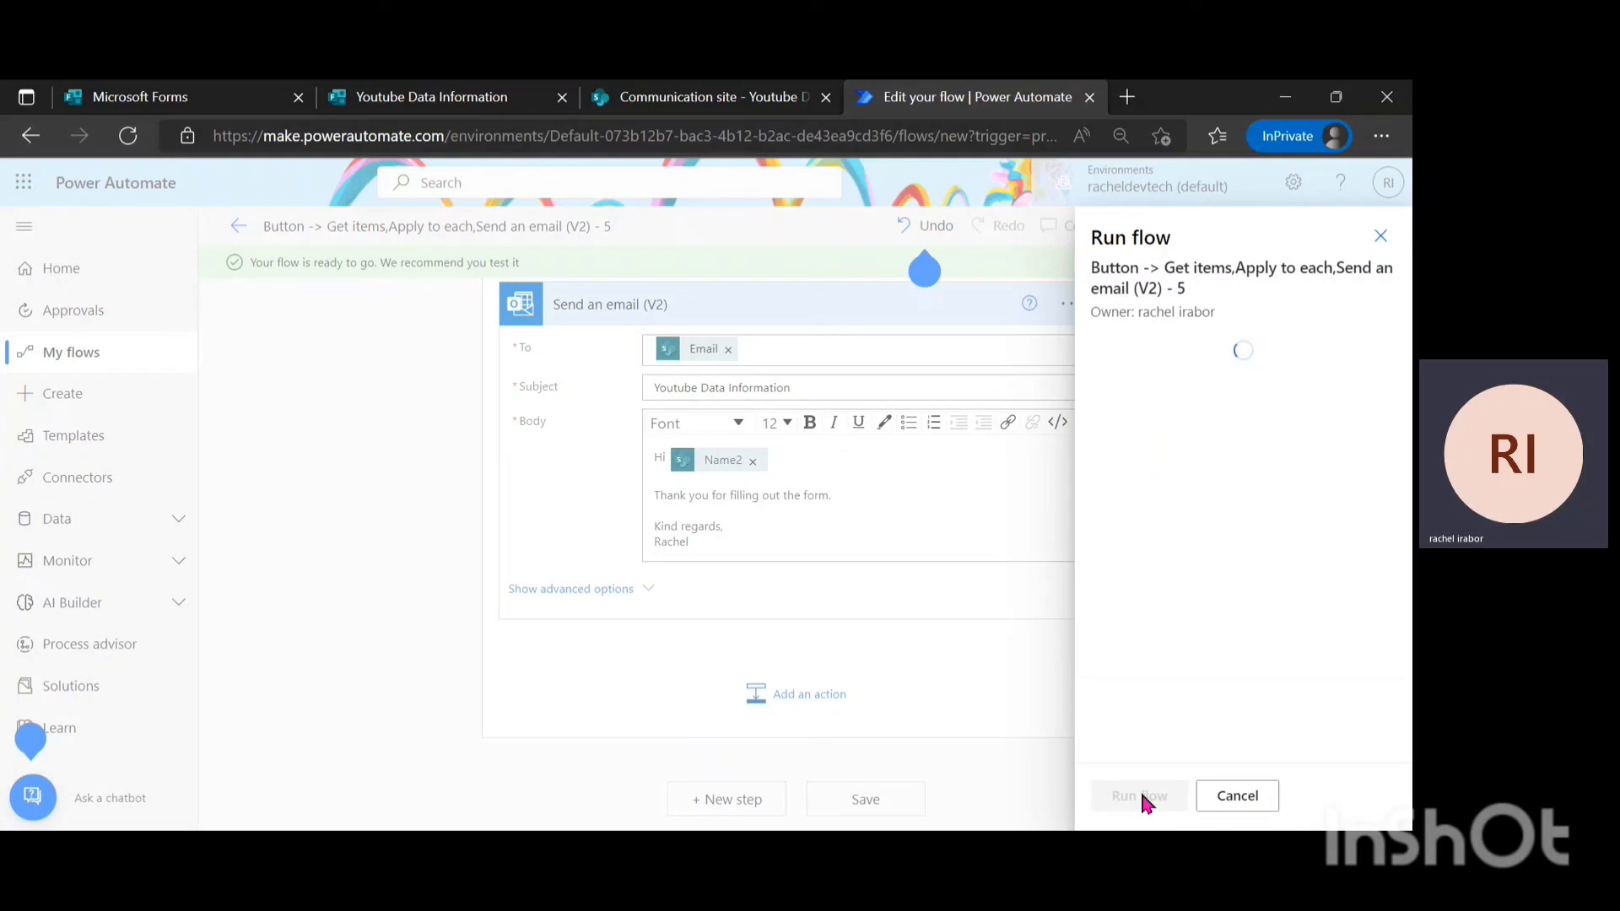
click(1131, 797)
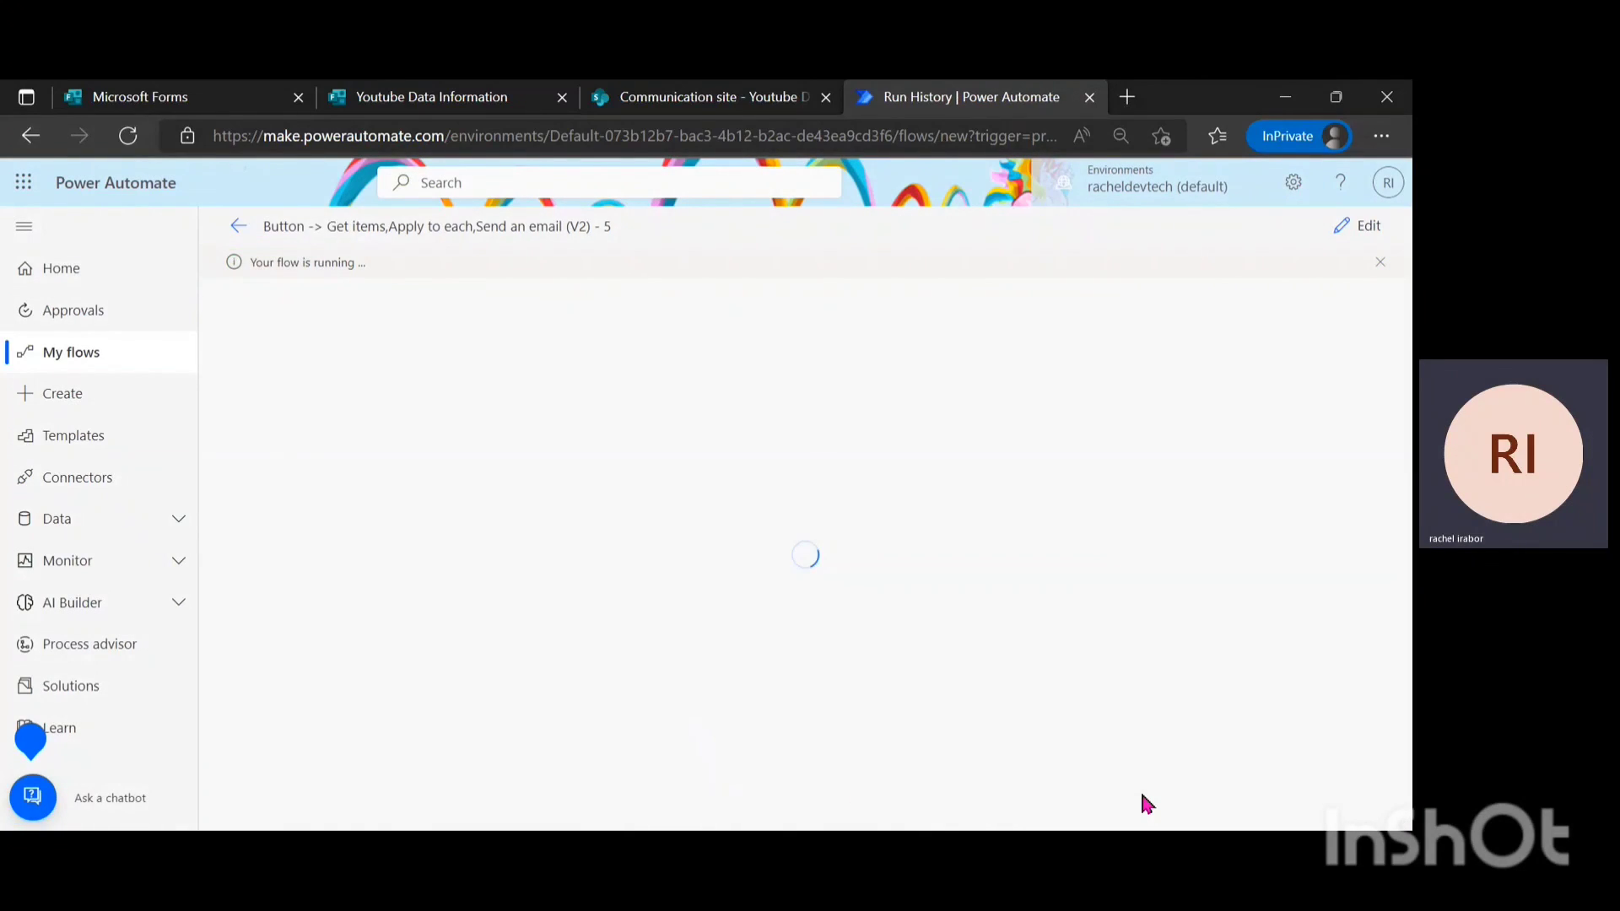